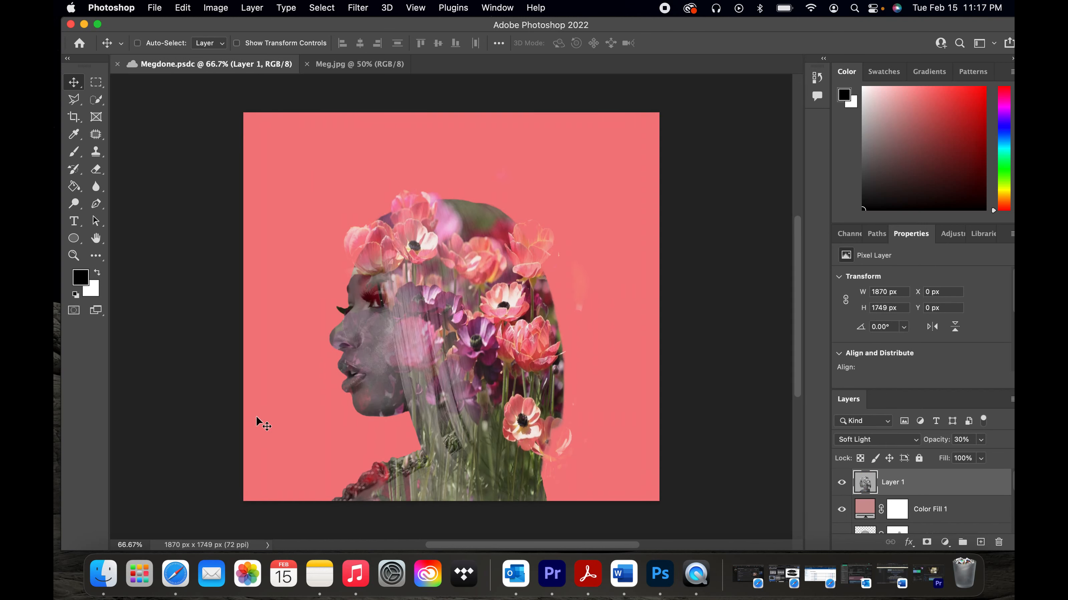
# - Switch to Safari and open the Photo Manipulation #4 - Double Exposure assignment from the course's tasks without a deadline
pyautogui.click(184, 574)
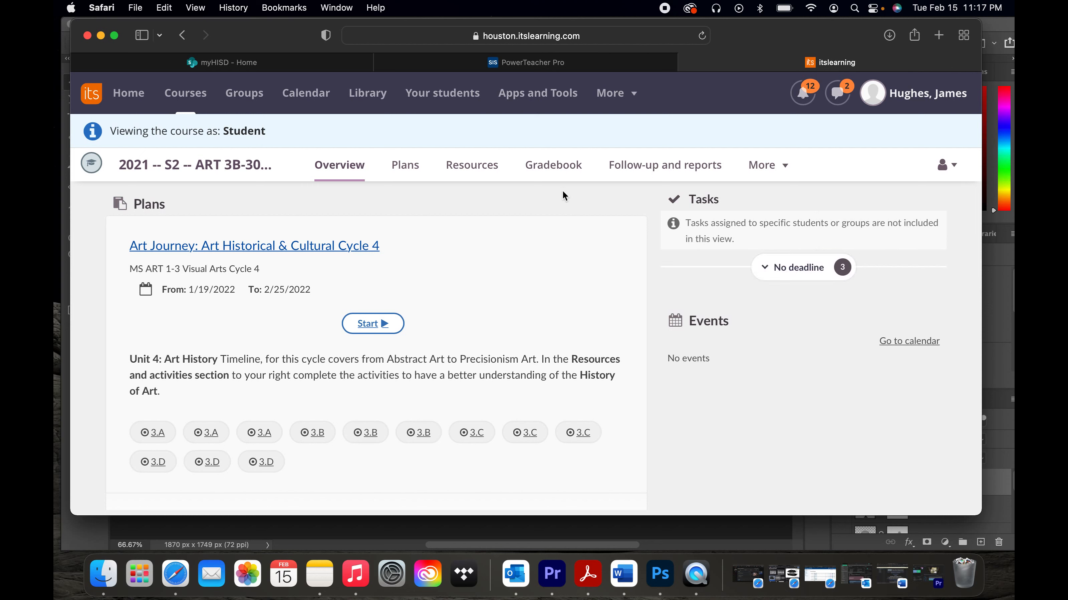
pyautogui.click(812, 275)
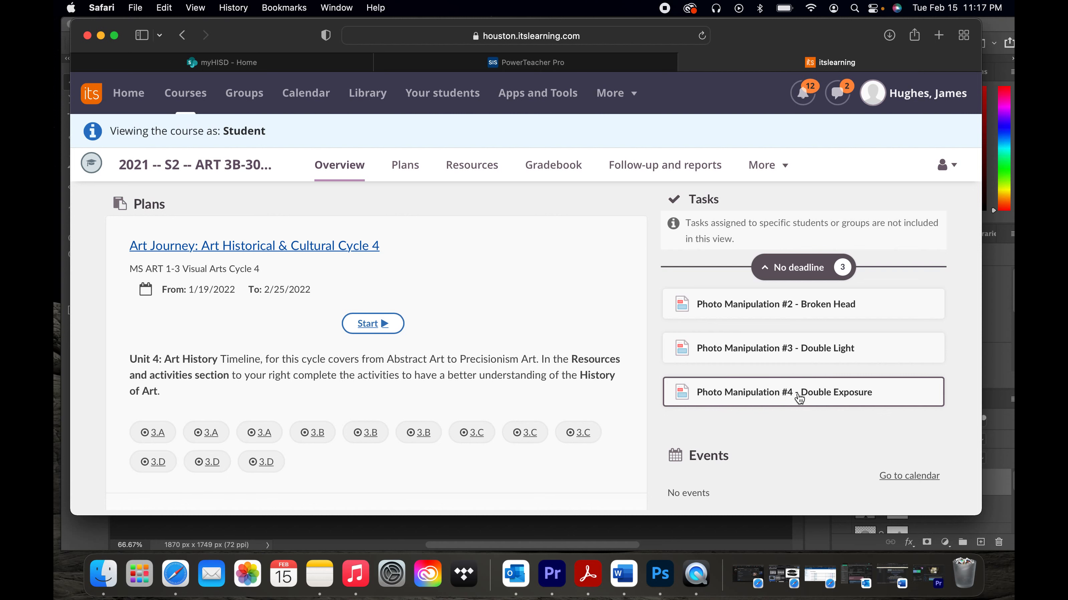
pyautogui.click(830, 396)
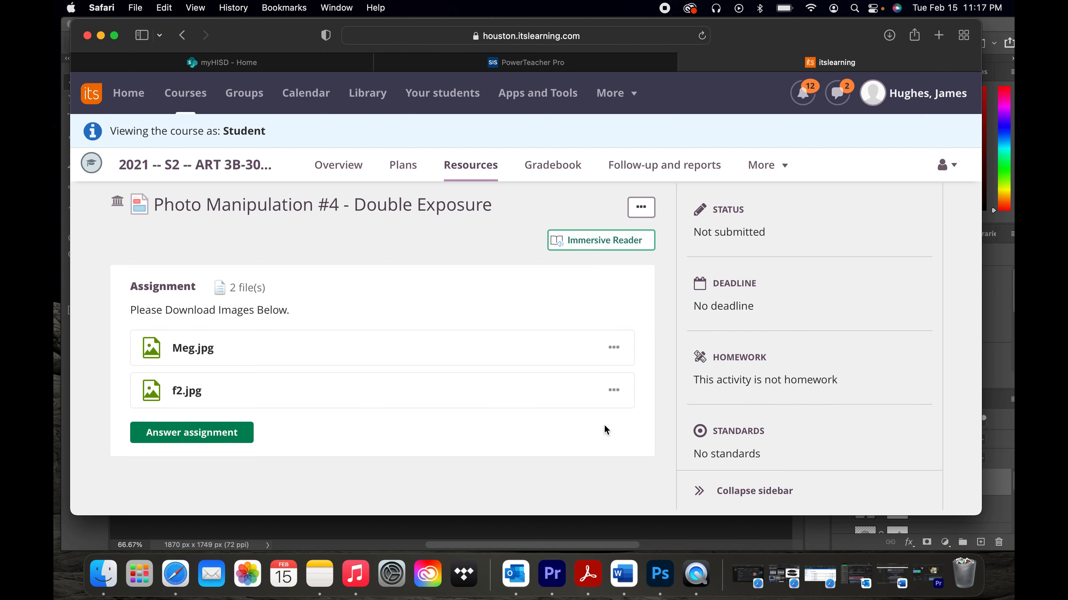
# - Look at the available view and download options for the assignment images Meg.jpg and f2.jpg
pyautogui.click(613, 347)
pyautogui.click(582, 466)
pyautogui.click(613, 392)
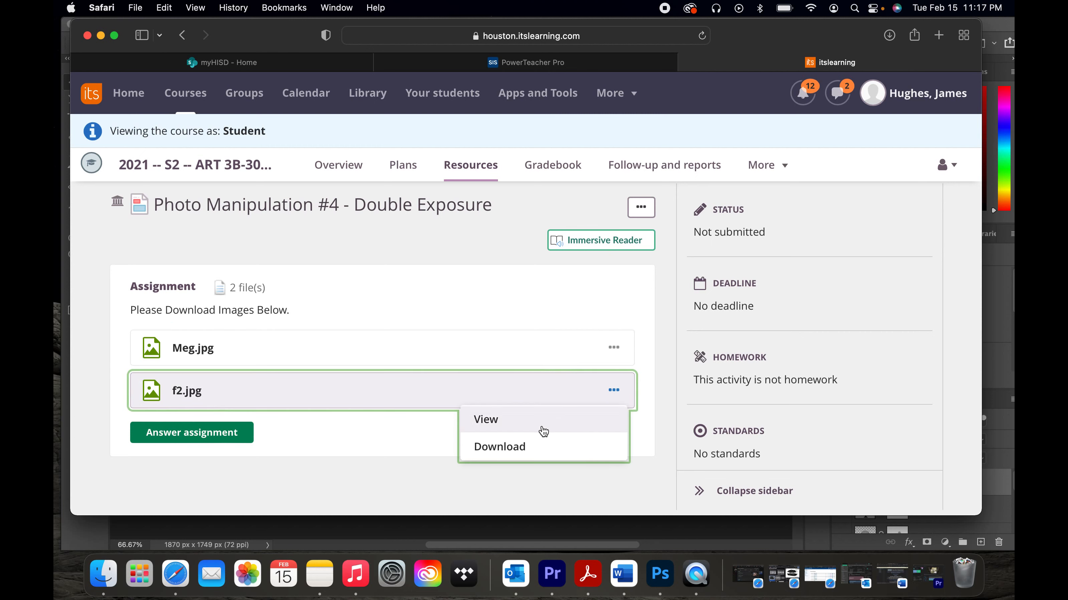
pyautogui.click(493, 487)
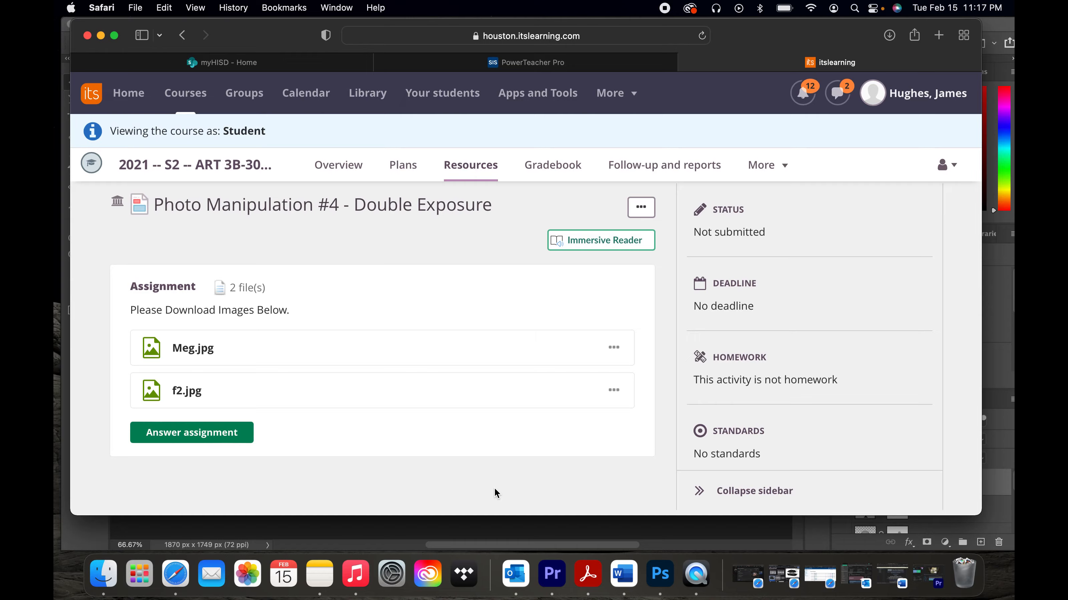
# - Switch back to Photoshop
pyautogui.click(557, 576)
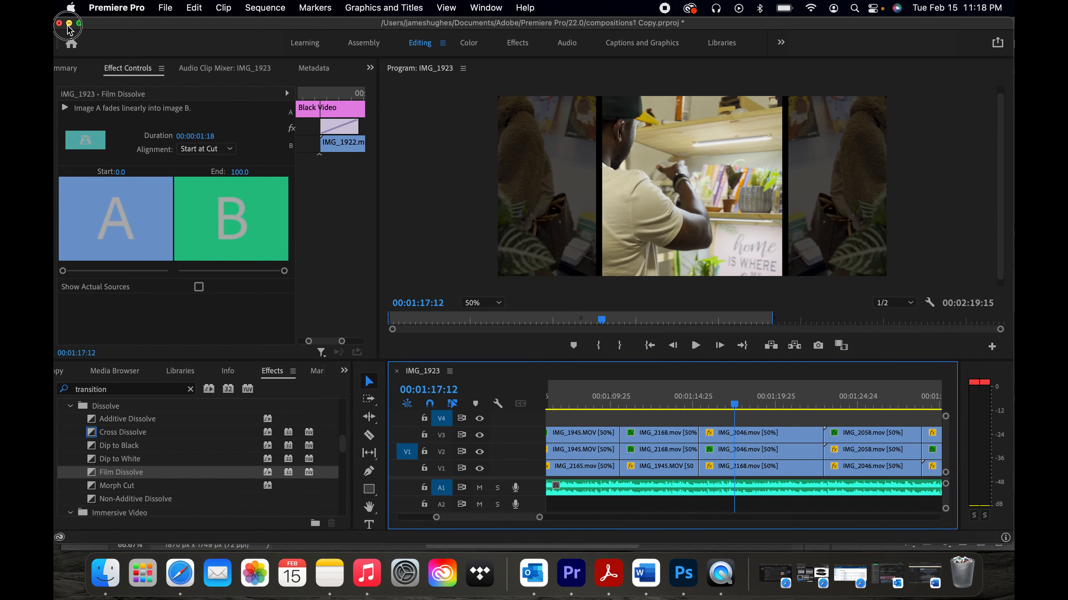
pyautogui.click(171, 577)
pyautogui.click(668, 584)
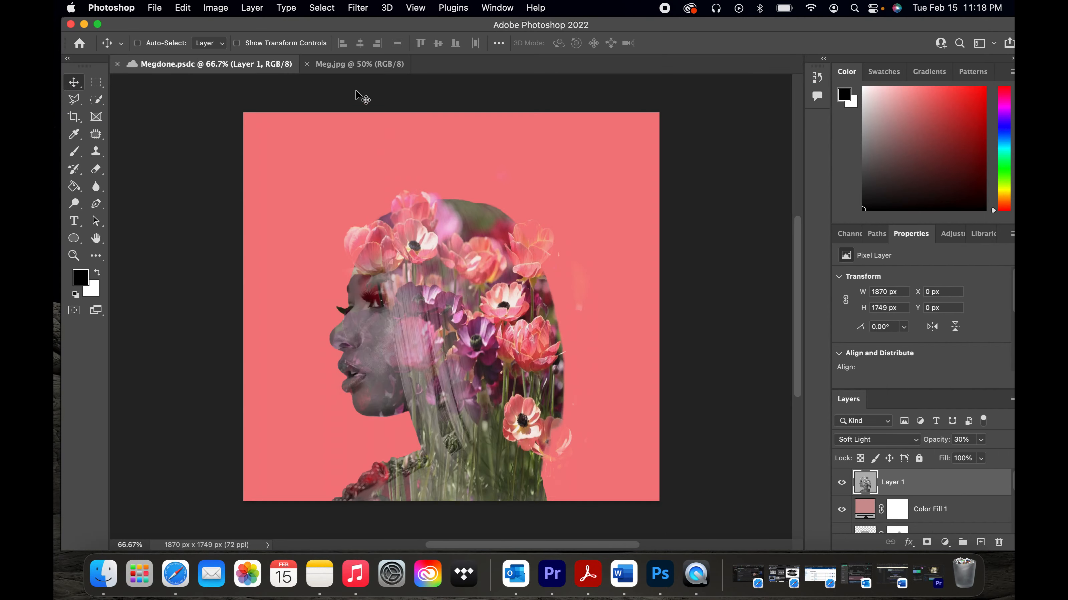
pyautogui.click(76, 44)
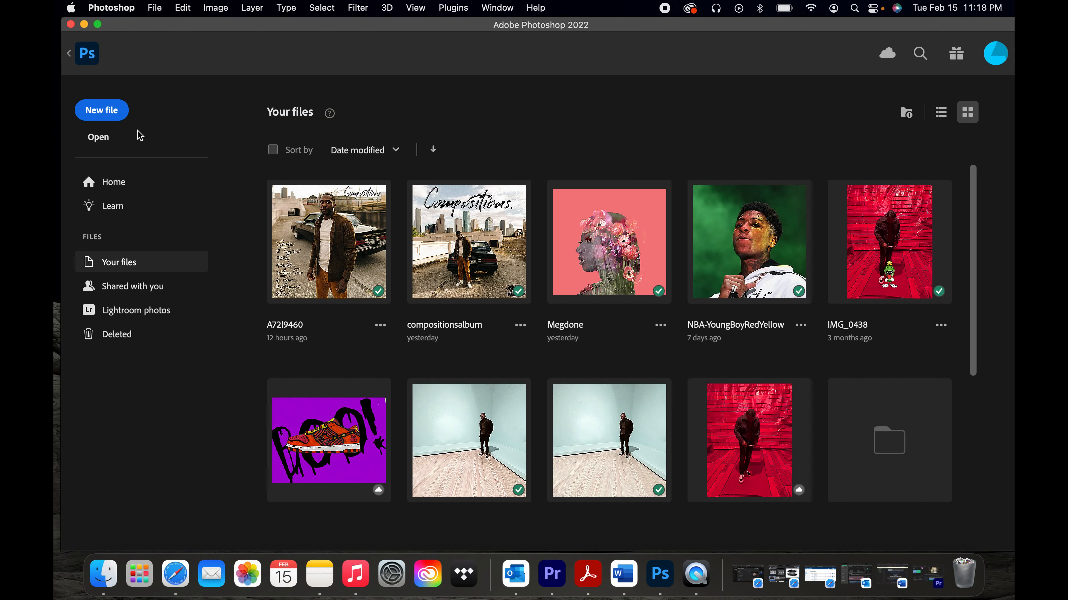
pyautogui.click(102, 137)
pyautogui.scroll(-10, 368, 192)
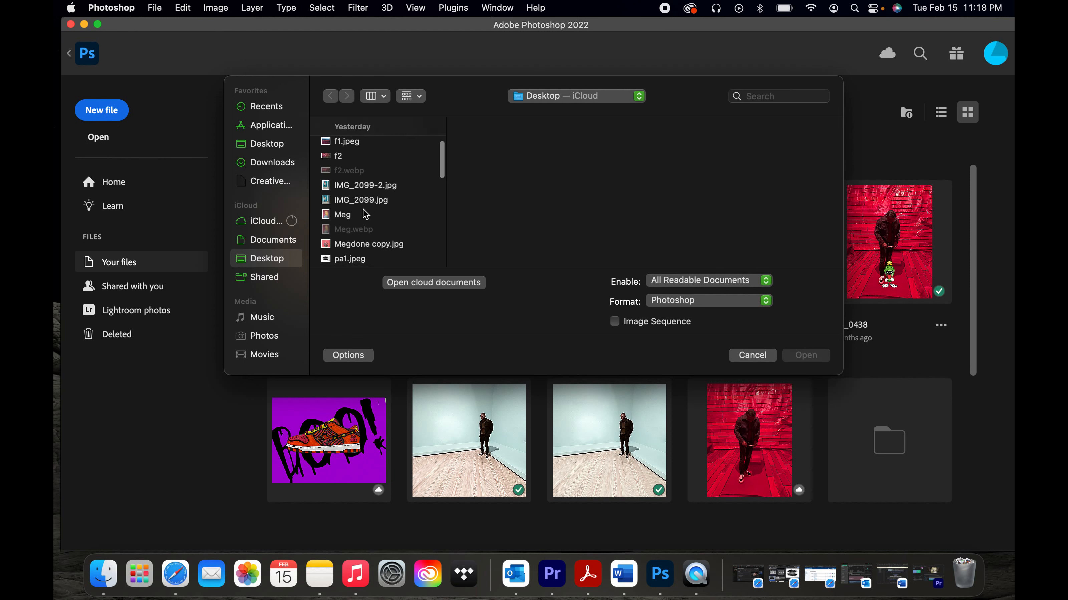
pyautogui.click(362, 215)
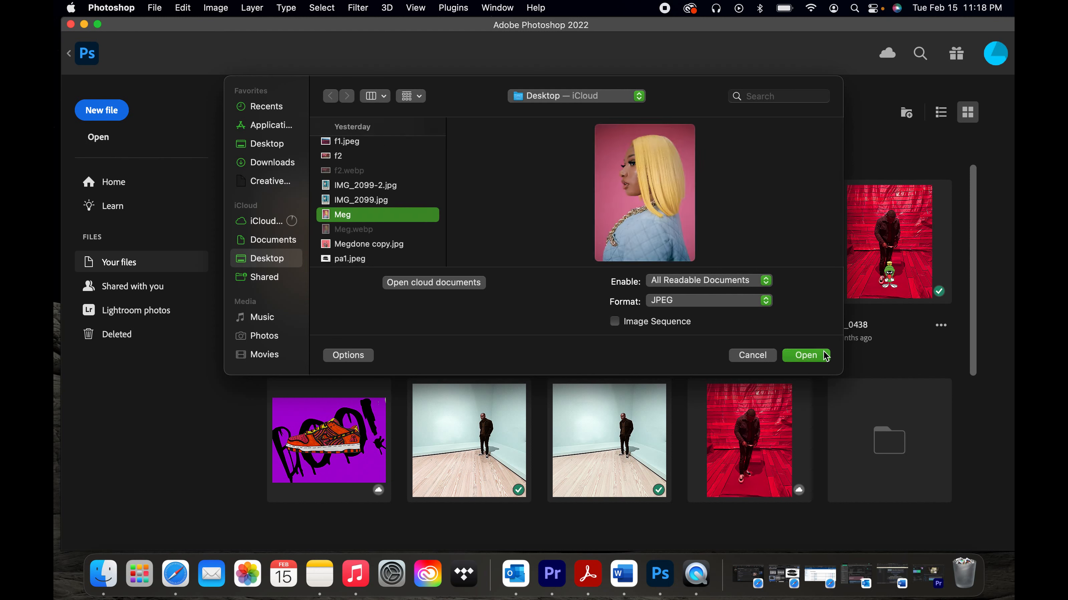
pyautogui.click(752, 356)
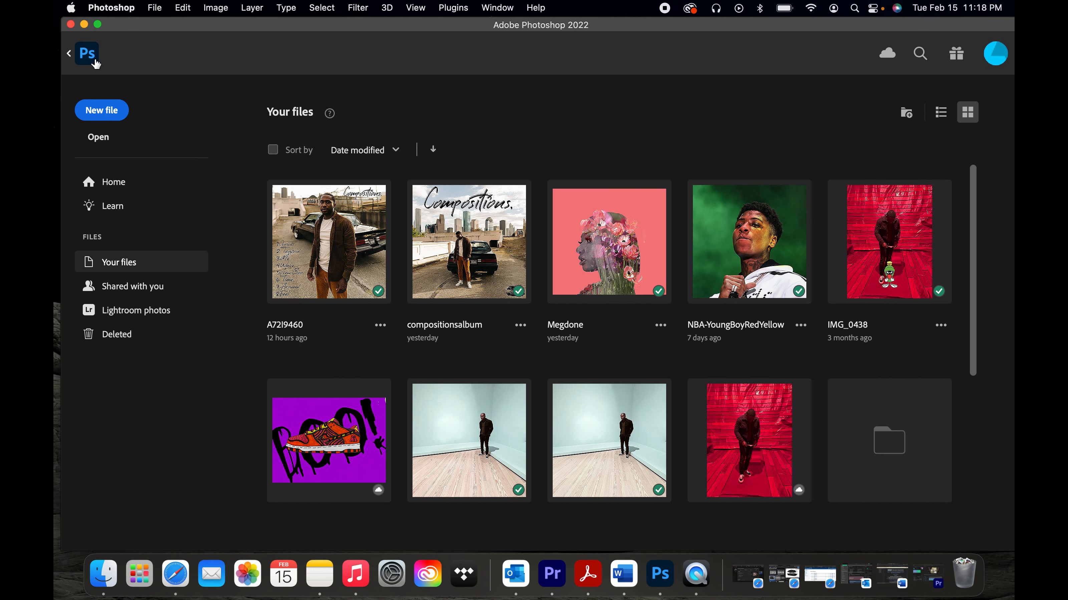
pyautogui.click(69, 57)
# - In the Meg.jpg document, start a crop with the Original Ratio preset and raise the frame's upper edge to the top of the image
pyautogui.click(381, 67)
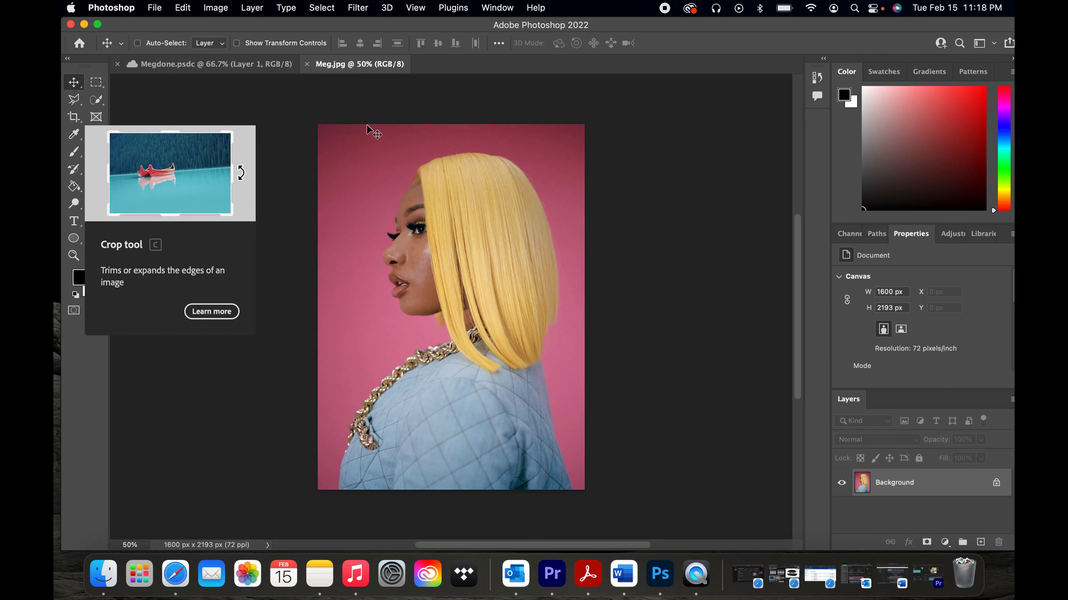
pyautogui.click(74, 117)
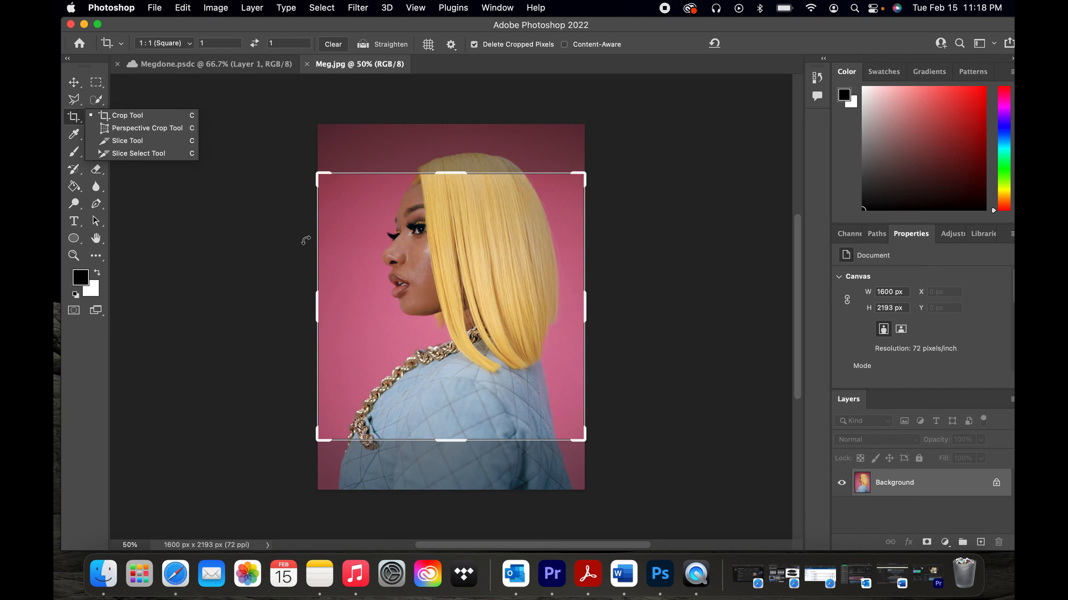
pyautogui.moveTo(444, 172); pyautogui.dragTo(418, 158)
pyautogui.click(178, 44)
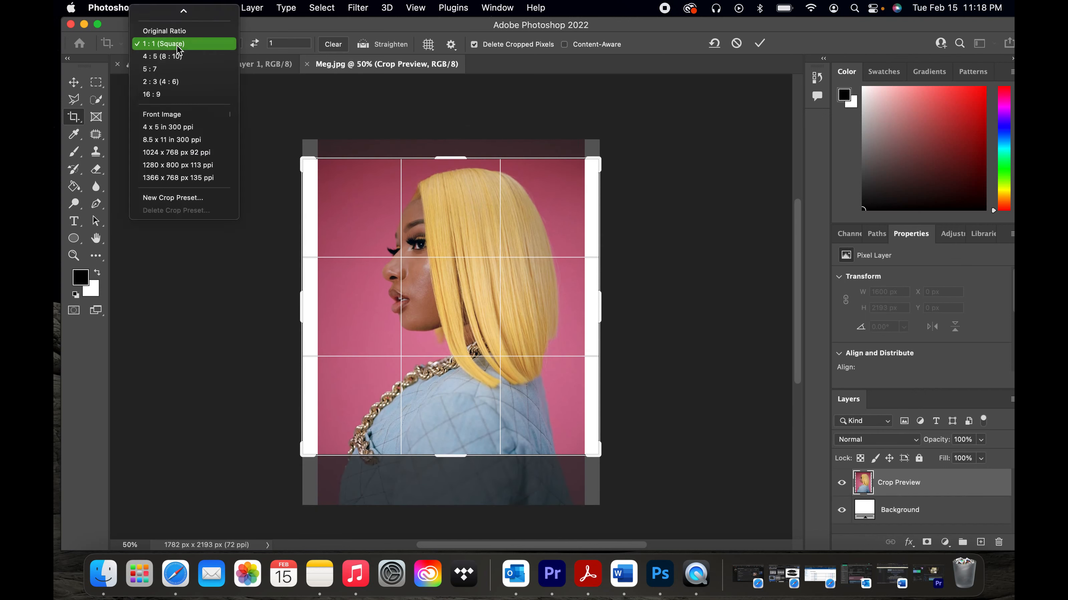
pyautogui.click(175, 31)
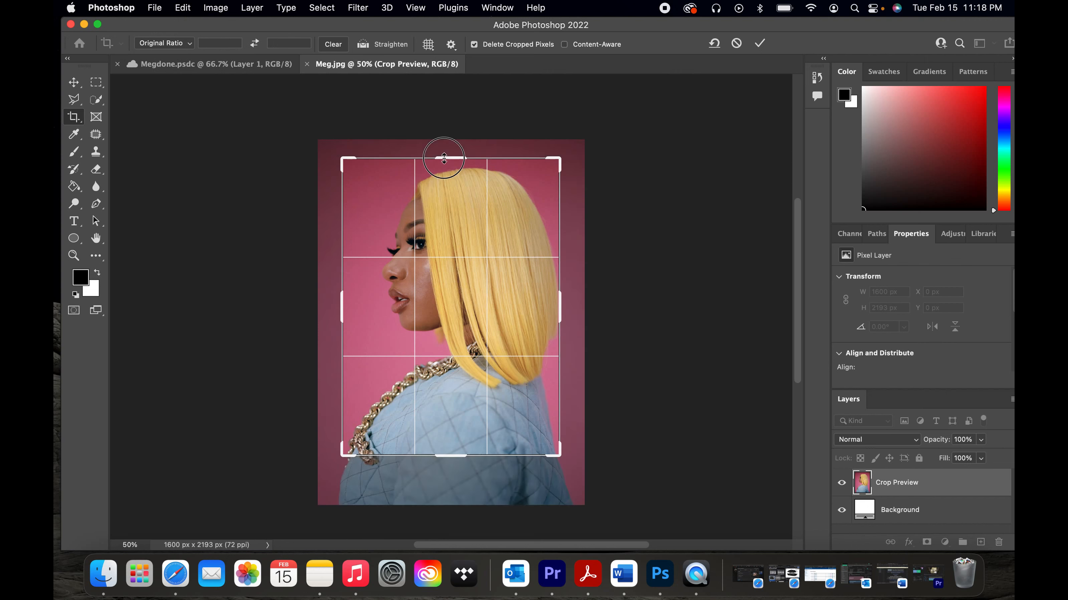
pyautogui.moveTo(445, 158); pyautogui.dragTo(444, 148)
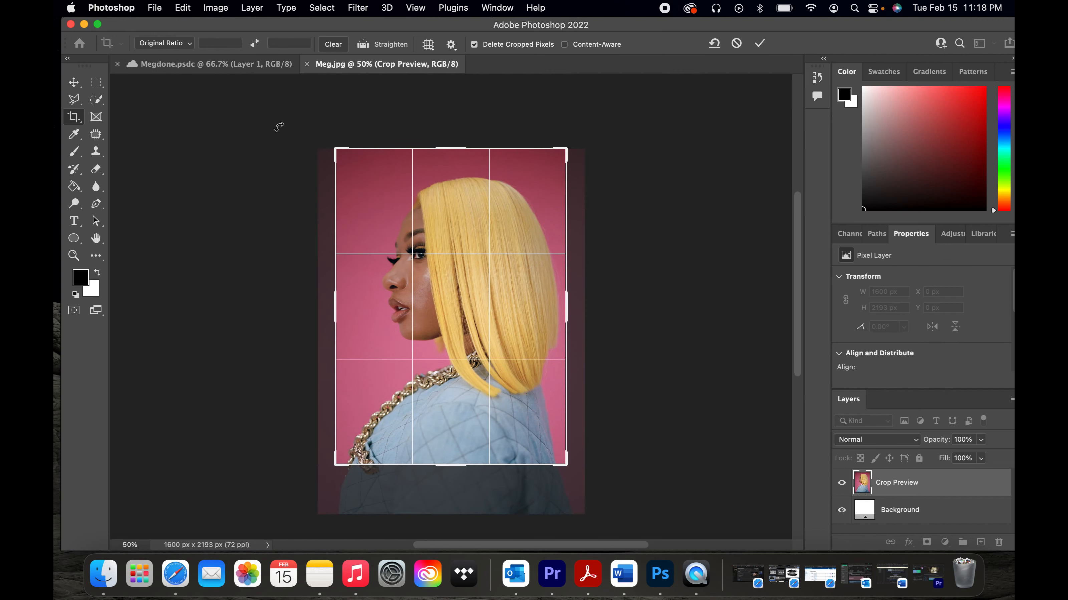
# - Switch the crop to W x H x Resolution and crop the portrait to full width, cutting off the lower body, about 1600 x 1537 px
pyautogui.click(186, 45)
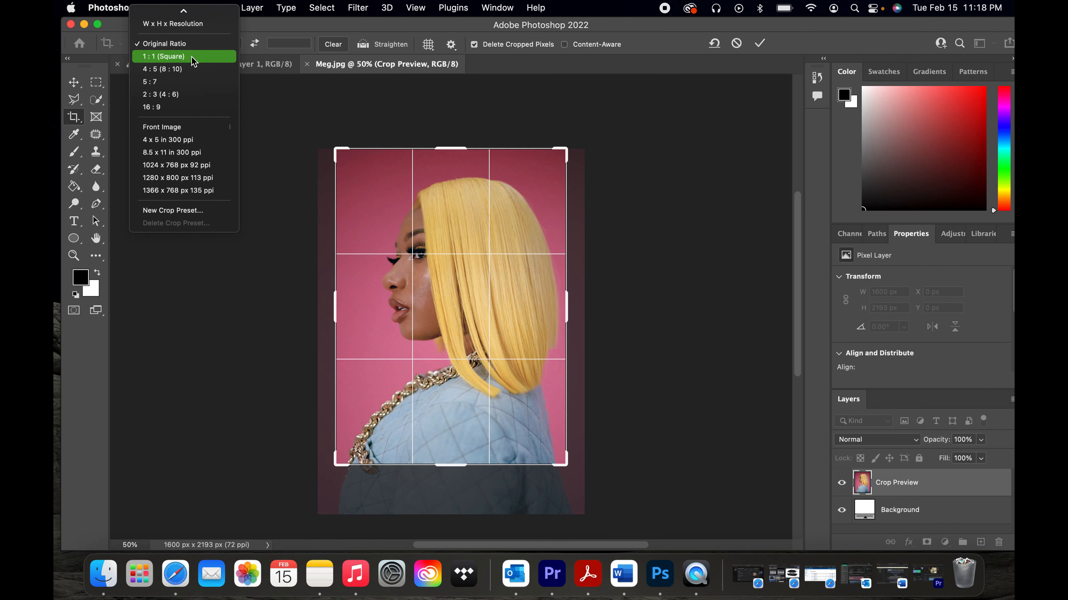
pyautogui.click(173, 24)
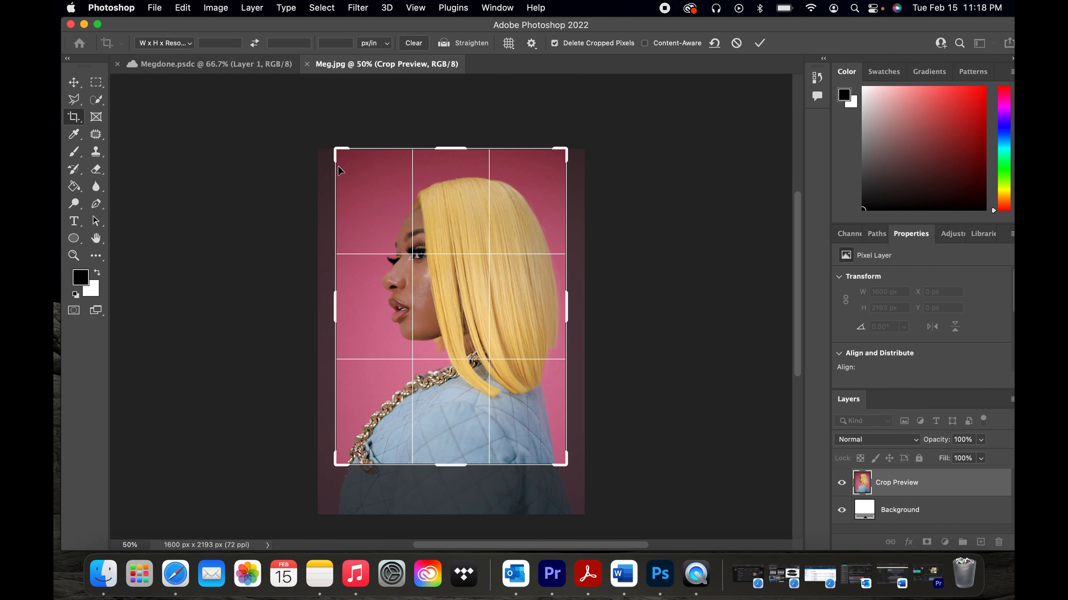
pyautogui.moveTo(337, 306); pyautogui.dragTo(320, 303)
pyautogui.moveTo(576, 309)
pyautogui.mouseDown()
pyautogui.moveTo(596, 303)
pyautogui.moveTo(585, 304)
pyautogui.mouseUp()
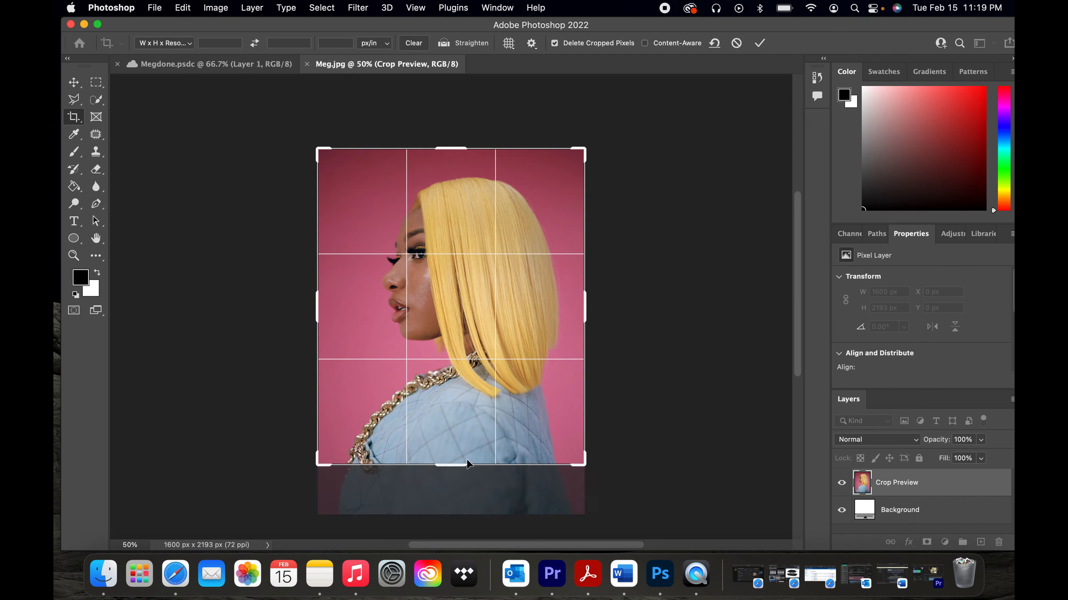
pyautogui.moveTo(461, 467); pyautogui.dragTo(463, 438)
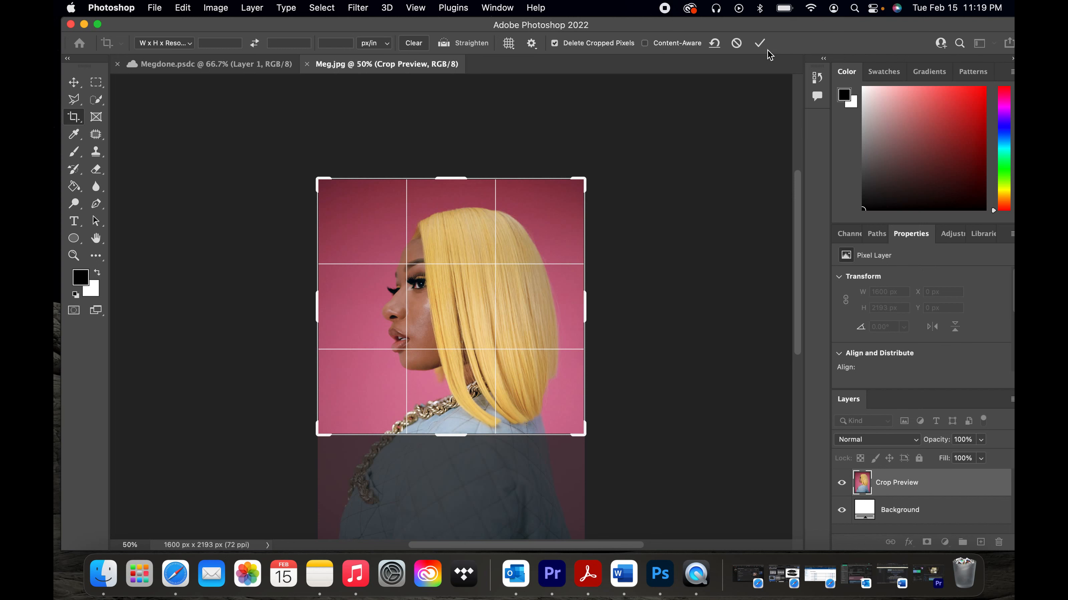
pyautogui.click(760, 43)
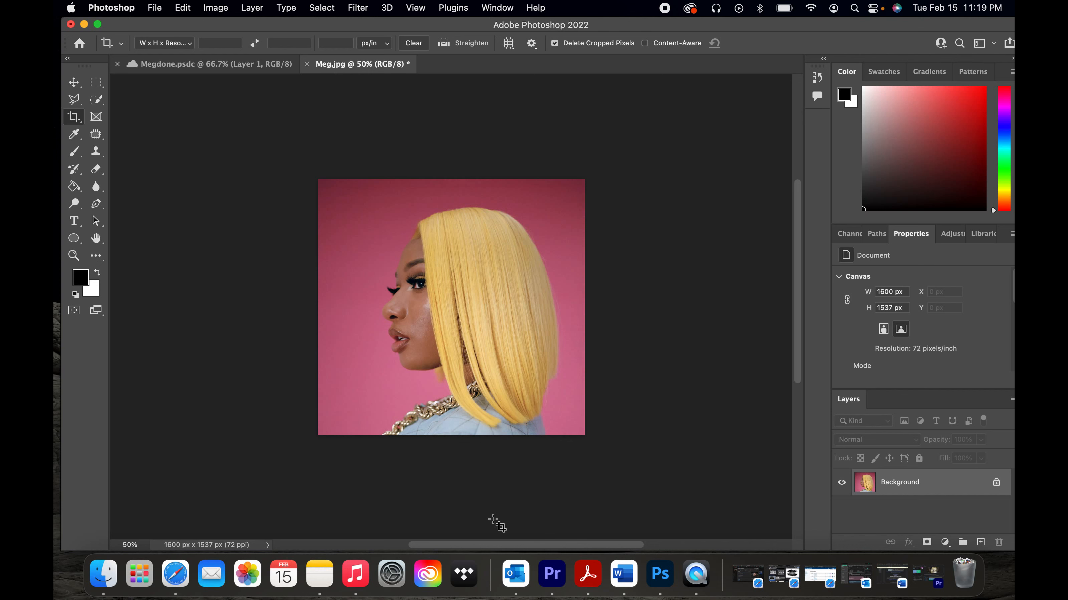
# - Select the woman with Select Subject and feather the selection by 0.5 pixels
pyautogui.click(326, 9)
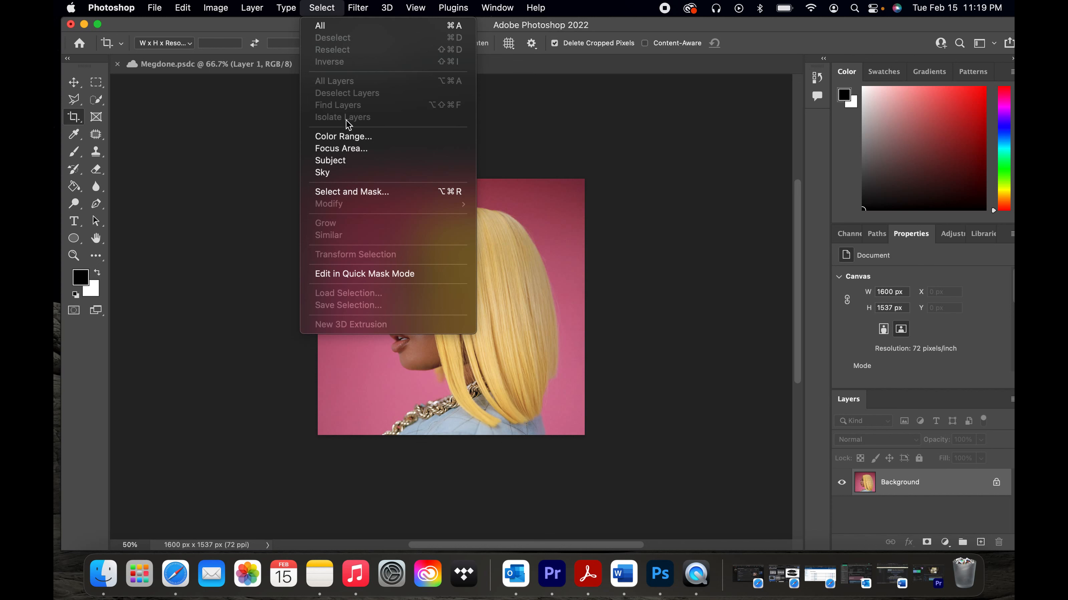
pyautogui.click(349, 164)
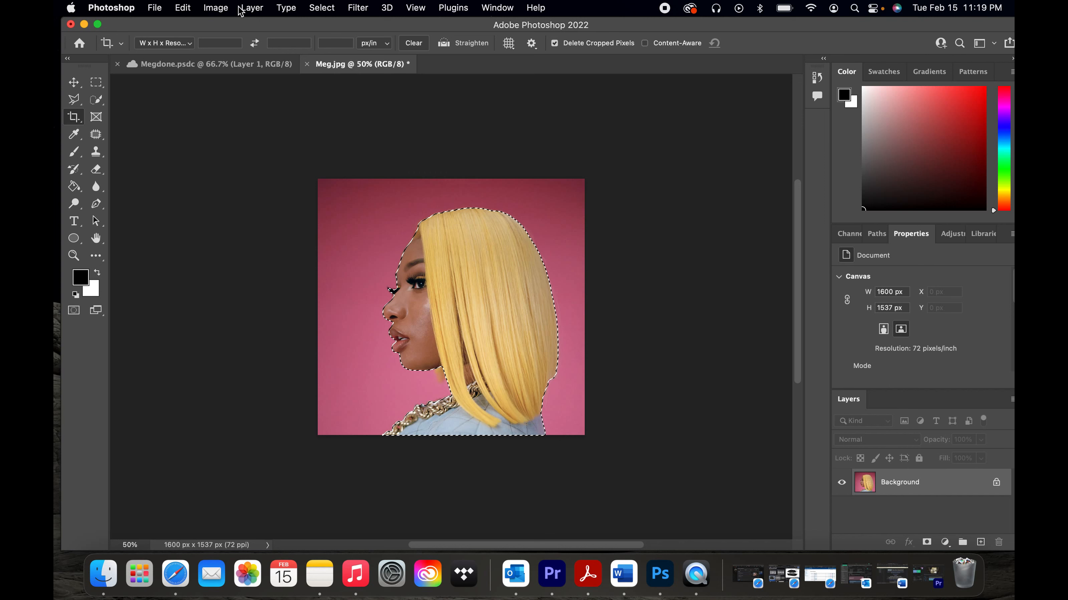
pyautogui.click(215, 8)
pyautogui.moveTo(240, 47)
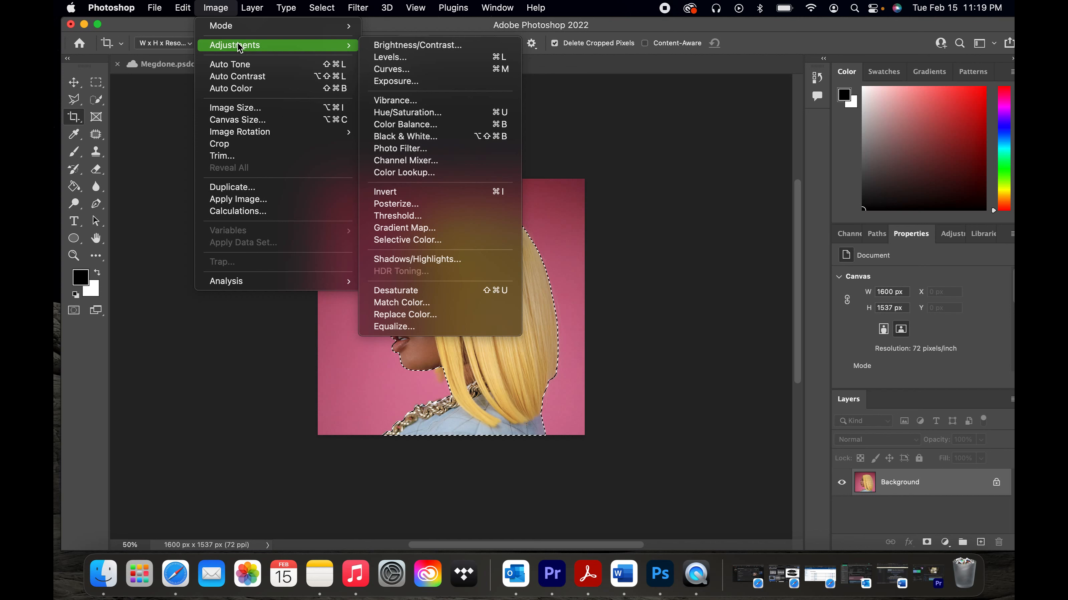
pyautogui.moveTo(325, 4)
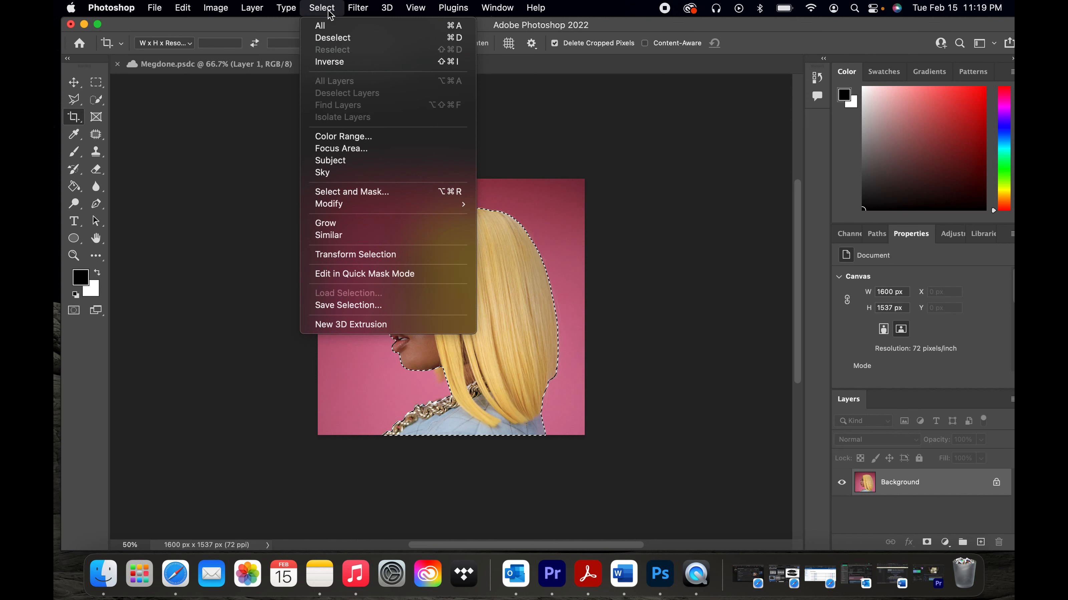
pyautogui.moveTo(349, 204)
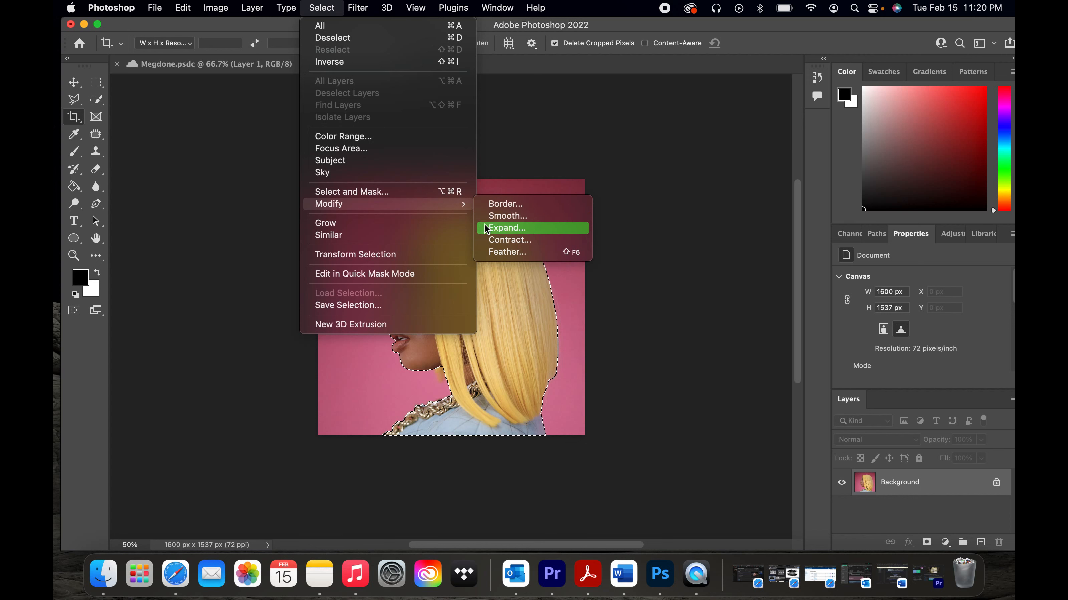
pyautogui.click(516, 254)
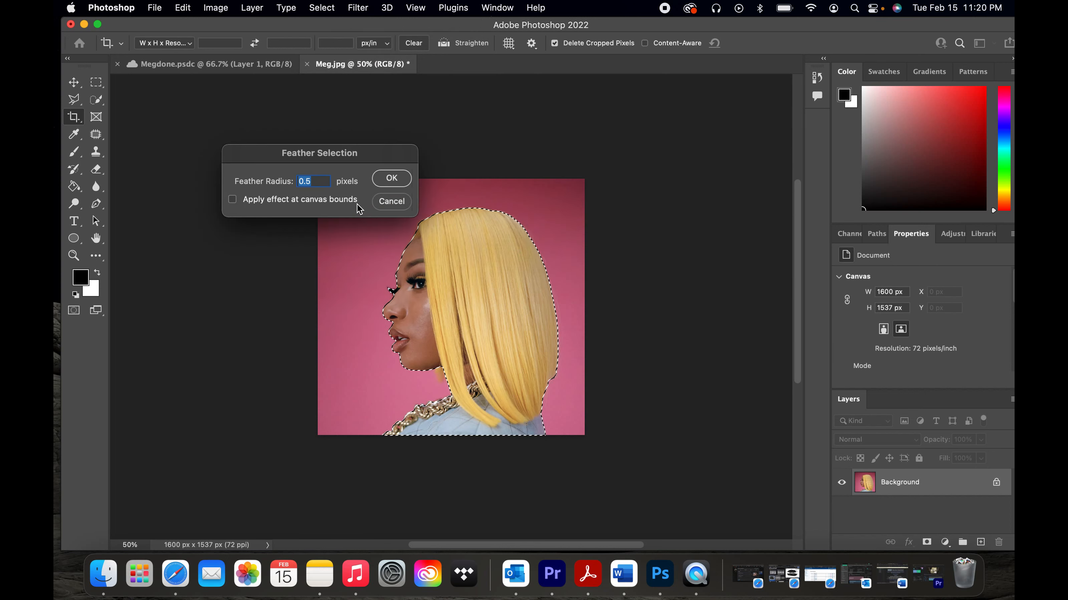
pyautogui.press('BackSpace')
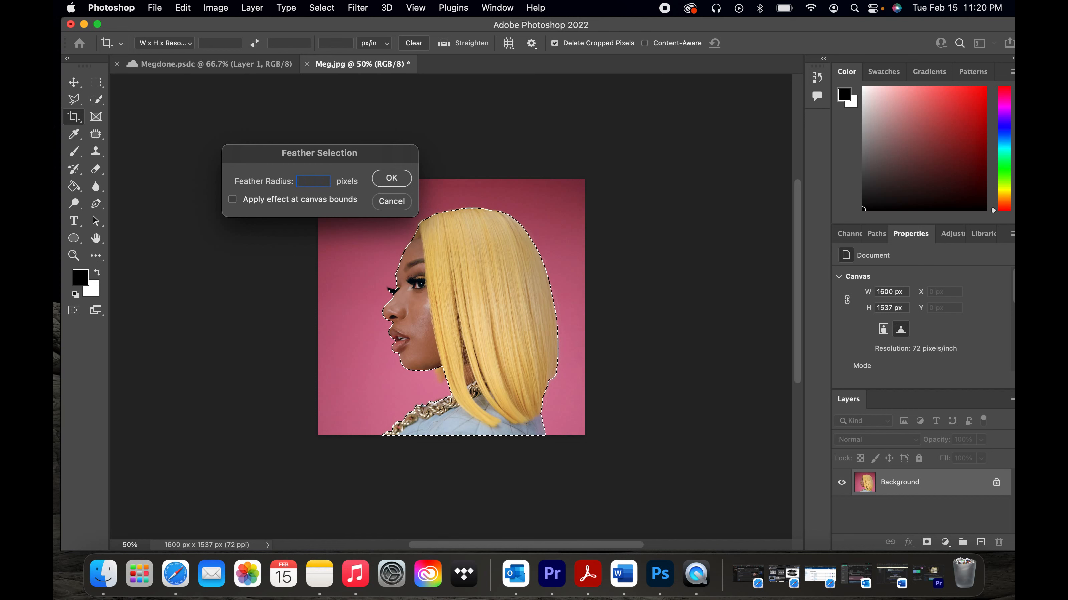
pyautogui.write('0.')
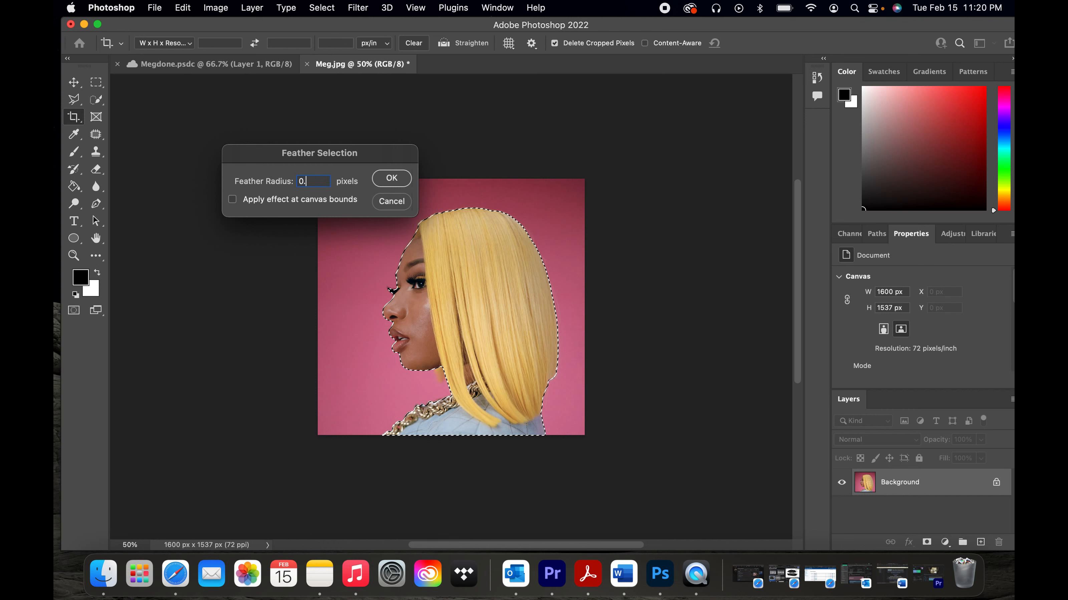
pyautogui.write('5')
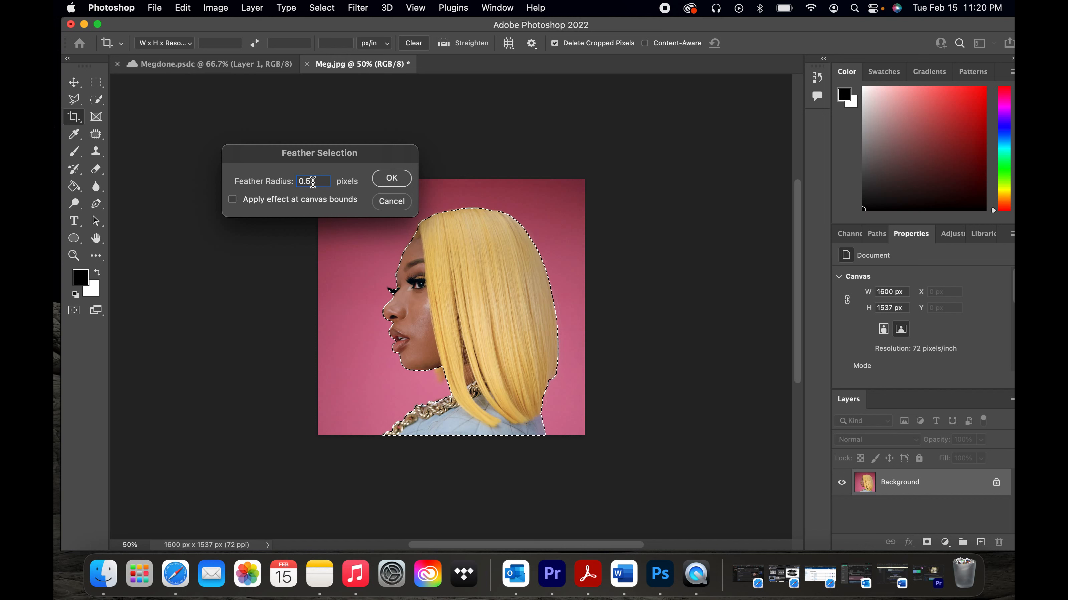
pyautogui.click(404, 177)
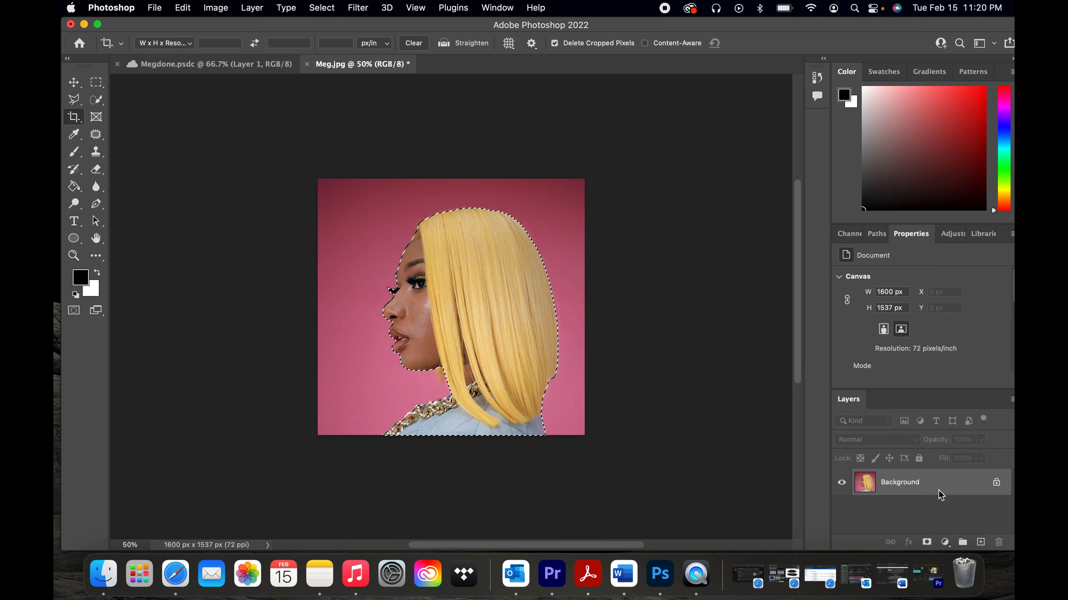
# - Copy the selected woman onto a new layer and name that layer Meg
pyautogui.press('super+j')
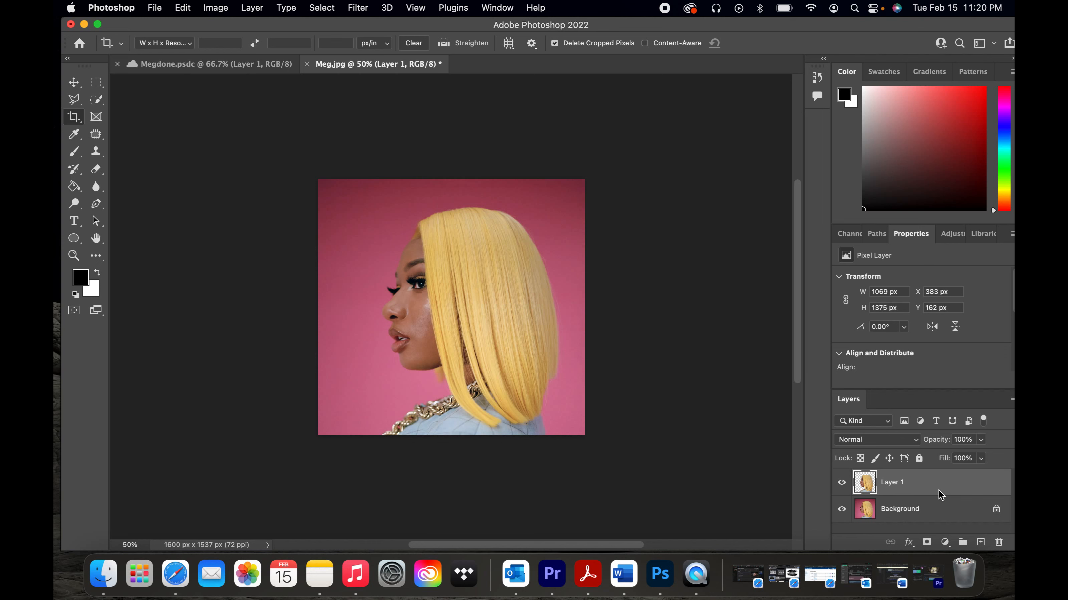
pyautogui.click(899, 483)
pyautogui.doubleClick(900, 484)
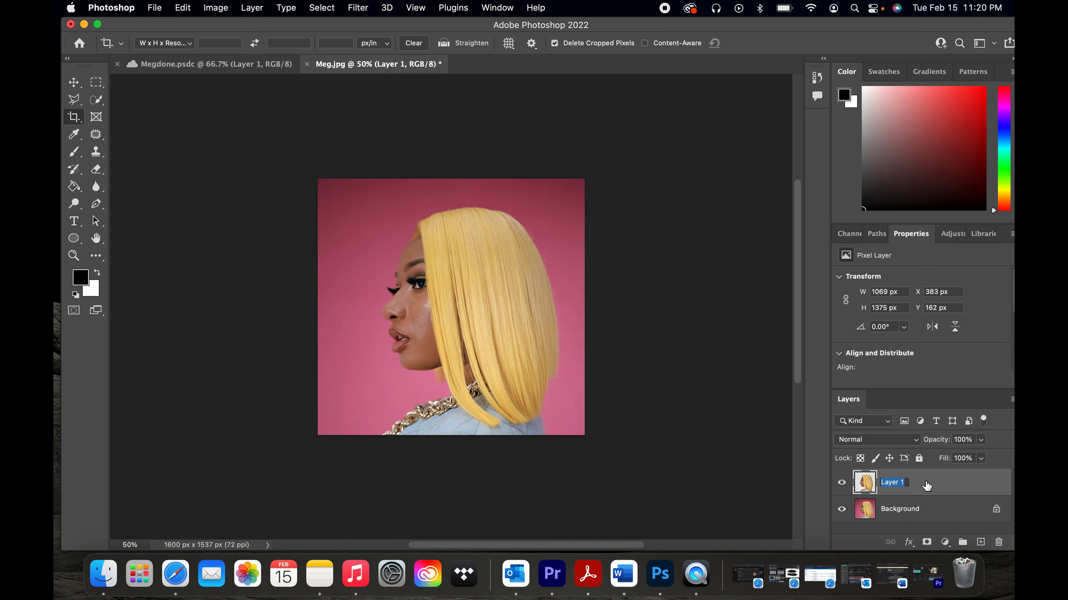
pyautogui.write('Meg')
pyautogui.press('Return')
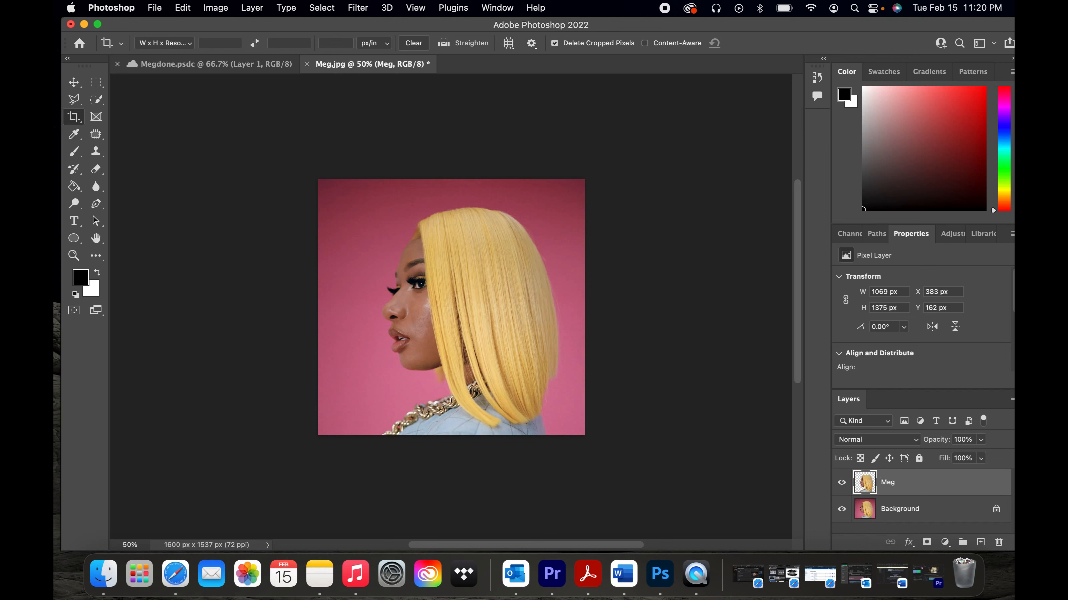
pyautogui.click(922, 512)
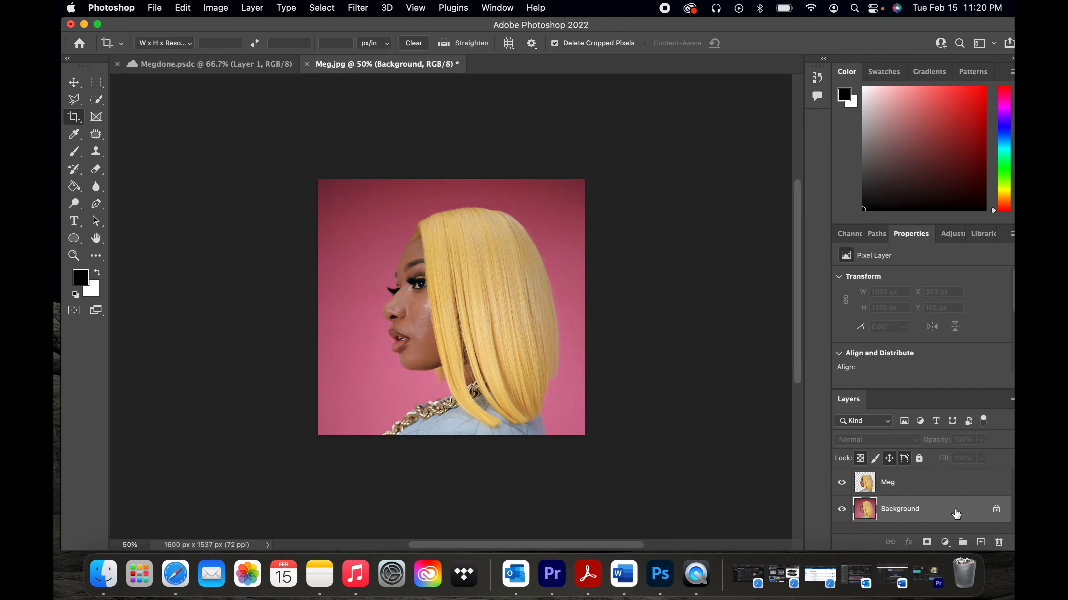
pyautogui.moveTo(962, 513); pyautogui.dragTo(1002, 542)
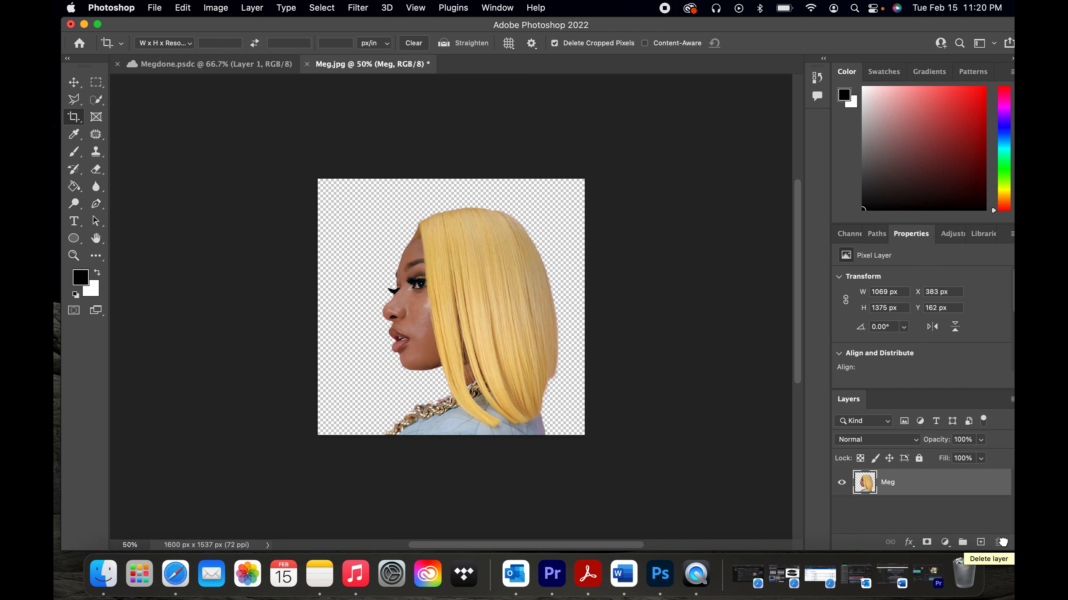
pyautogui.press('super+z')
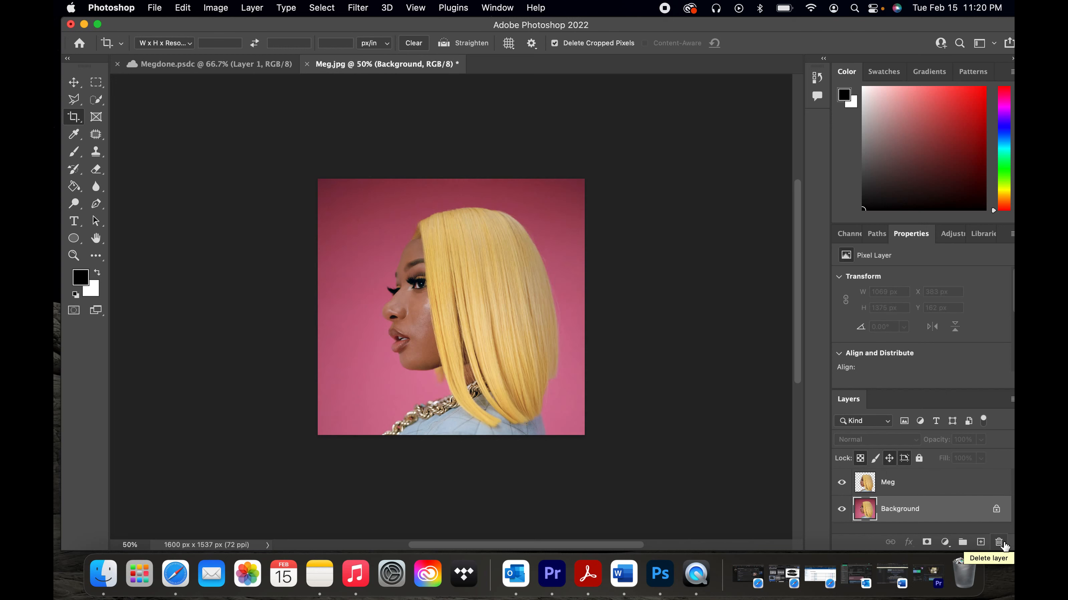
# - Delete the original Background layer with the pink backdrop, keeping only the Meg cutout
pyautogui.moveTo(961, 510); pyautogui.dragTo(961, 512)
pyautogui.click(953, 511)
pyautogui.moveTo(953, 511); pyautogui.dragTo(999, 542)
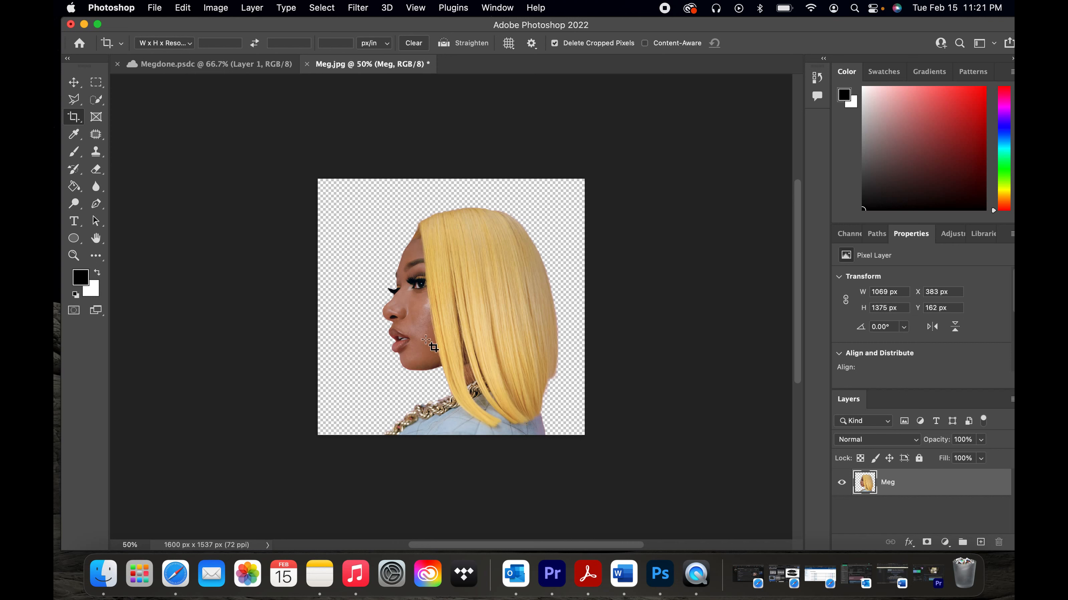
# - Extend the canvas with the Crop tool, adding space at both sides and above the head, to about 1833 x 1811 px
pyautogui.click(73, 119)
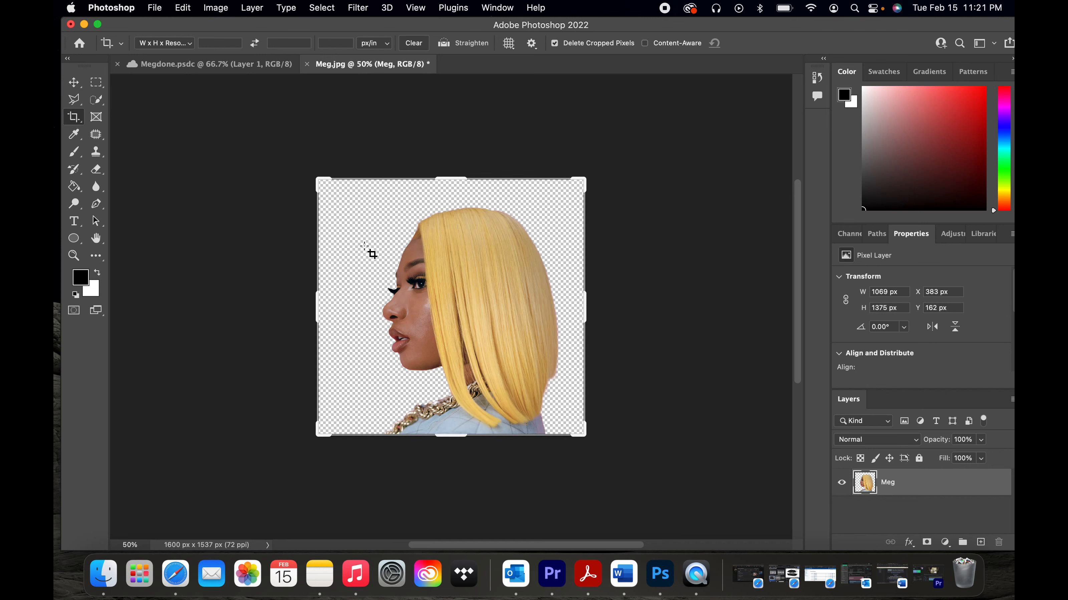
pyautogui.moveTo(585, 308); pyautogui.dragTo(605, 309)
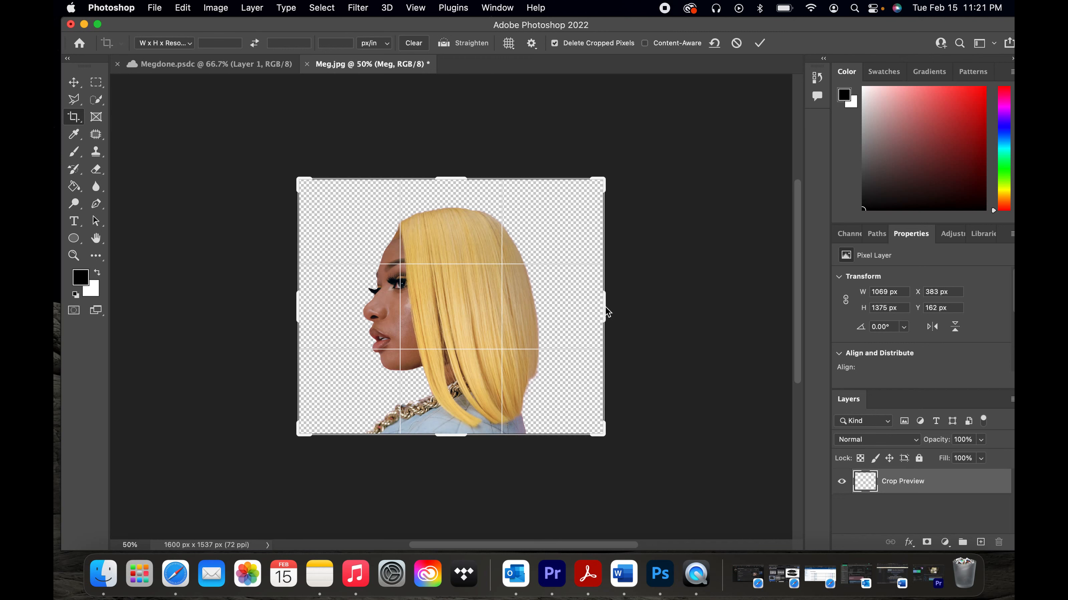
pyautogui.moveTo(456, 179); pyautogui.dragTo(457, 156)
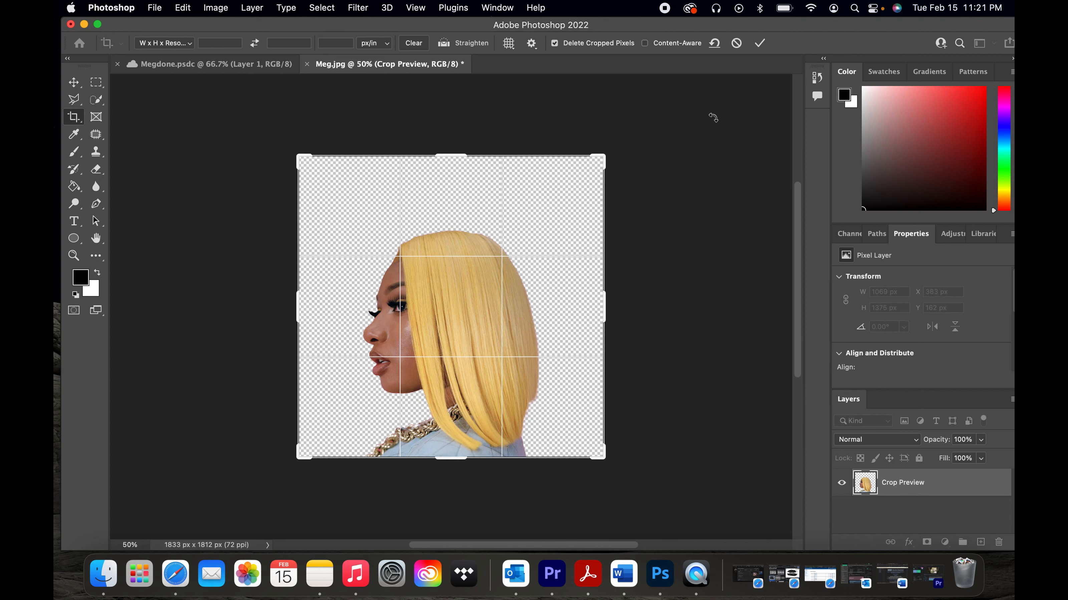
pyautogui.click(760, 44)
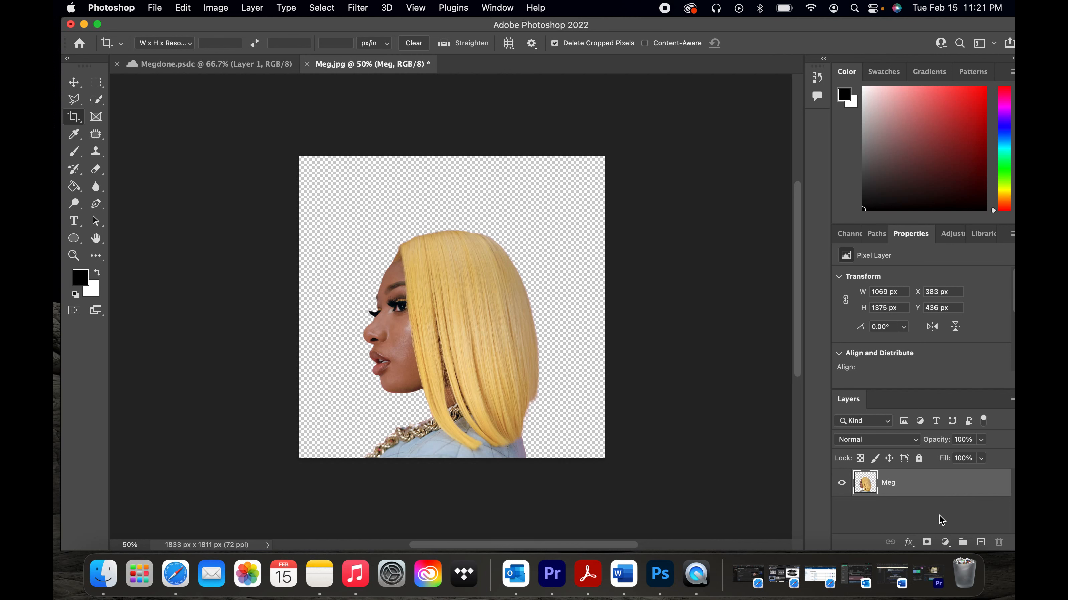
# - Add a Solid Color fill layer in white (ffffff)
pyautogui.click(946, 544)
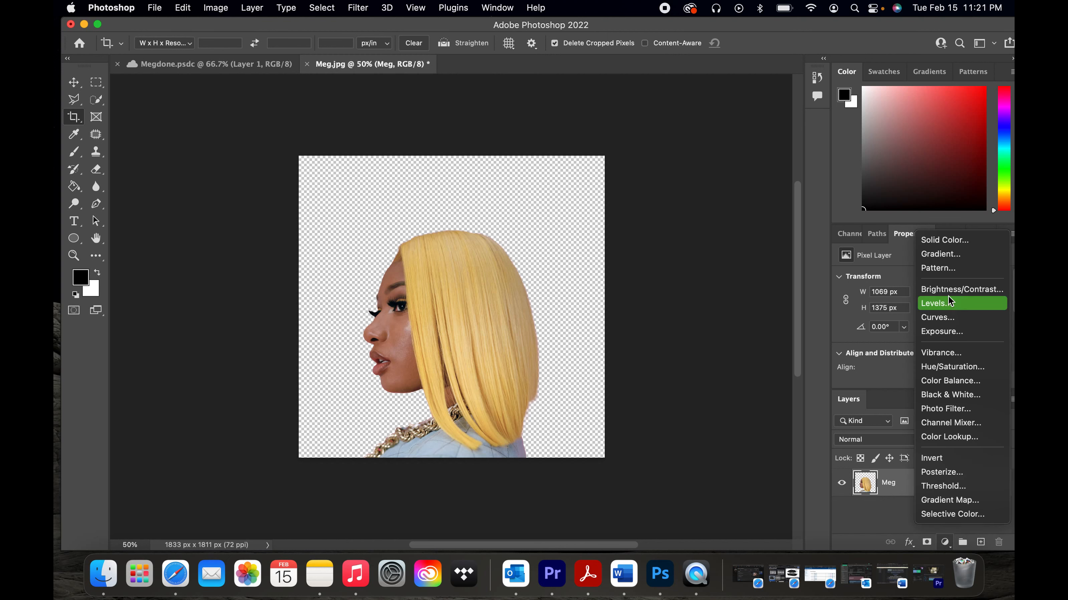
pyautogui.click(947, 247)
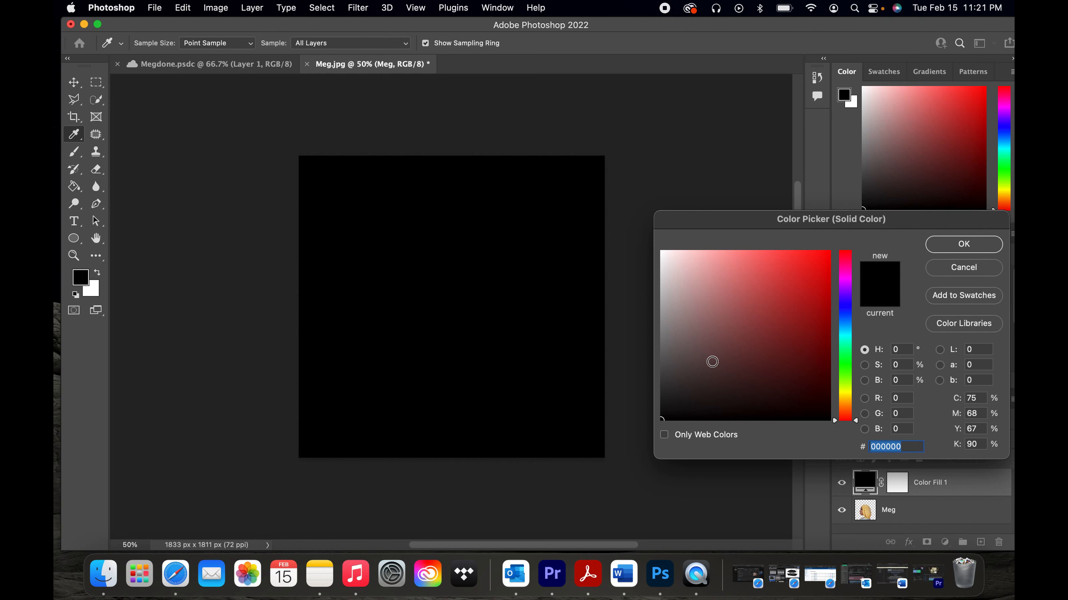
pyautogui.moveTo(737, 341); pyautogui.dragTo(636, 236)
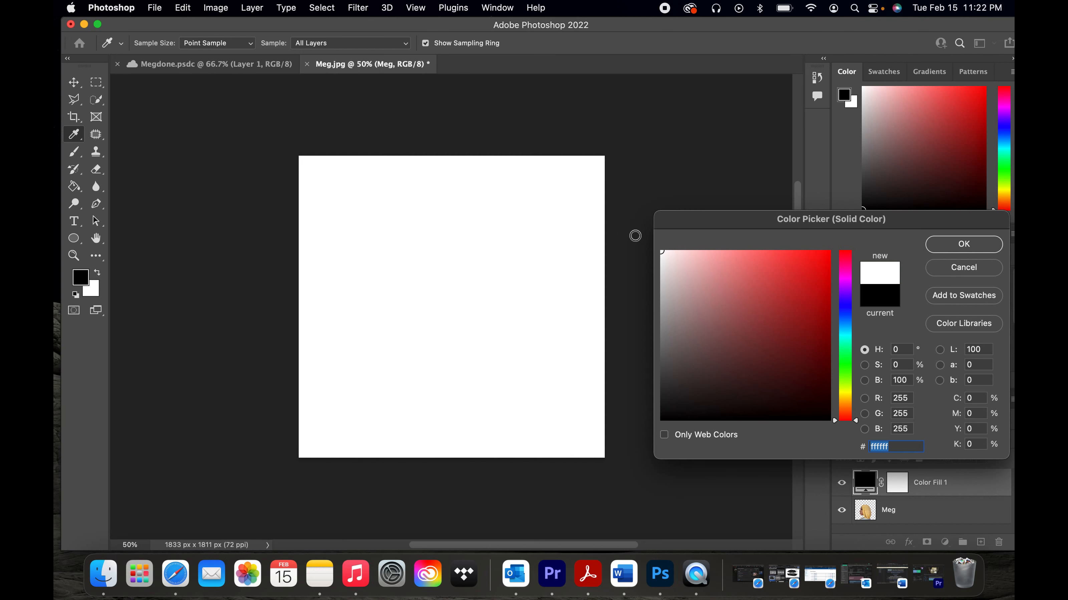
pyautogui.click(963, 245)
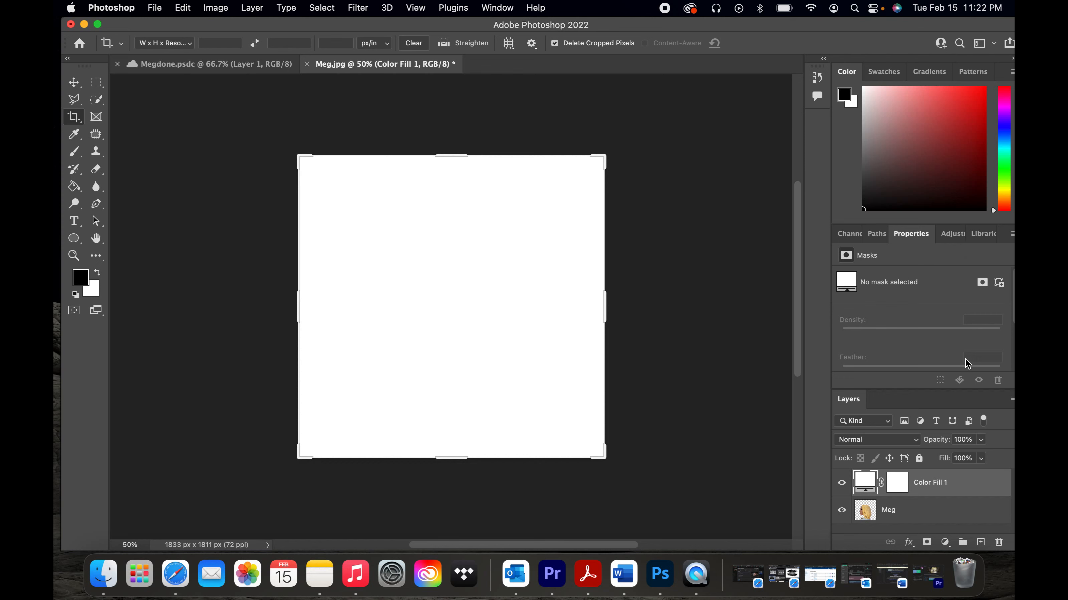
# - Rename the white fill layer Background and move it beneath the Meg layer
pyautogui.doubleClick(937, 483)
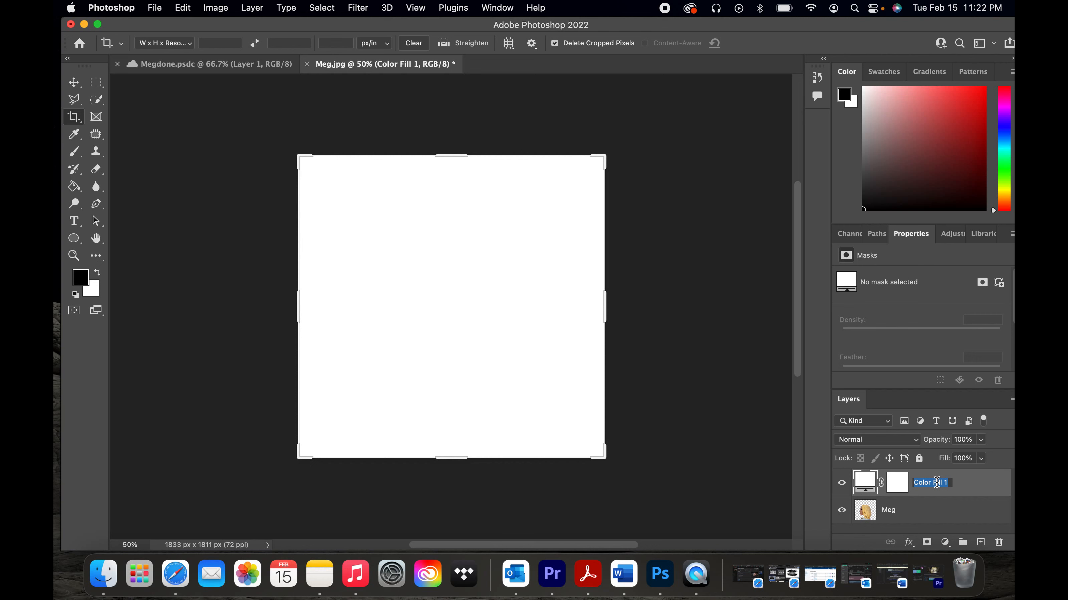
pyautogui.write('Background')
pyautogui.press('Return')
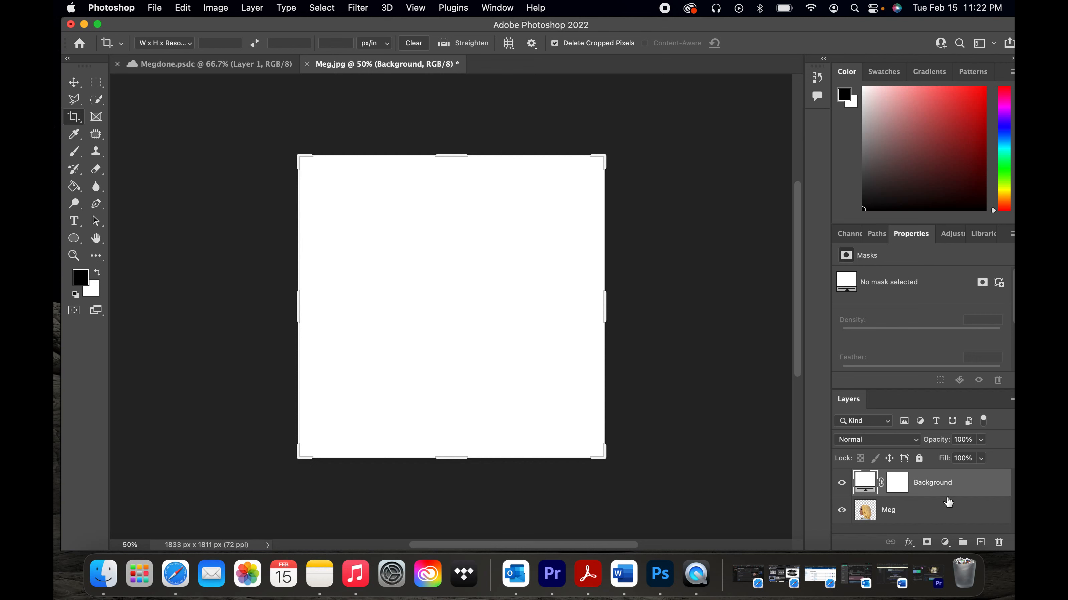
pyautogui.click(928, 486)
pyautogui.moveTo(929, 487); pyautogui.dragTo(922, 522)
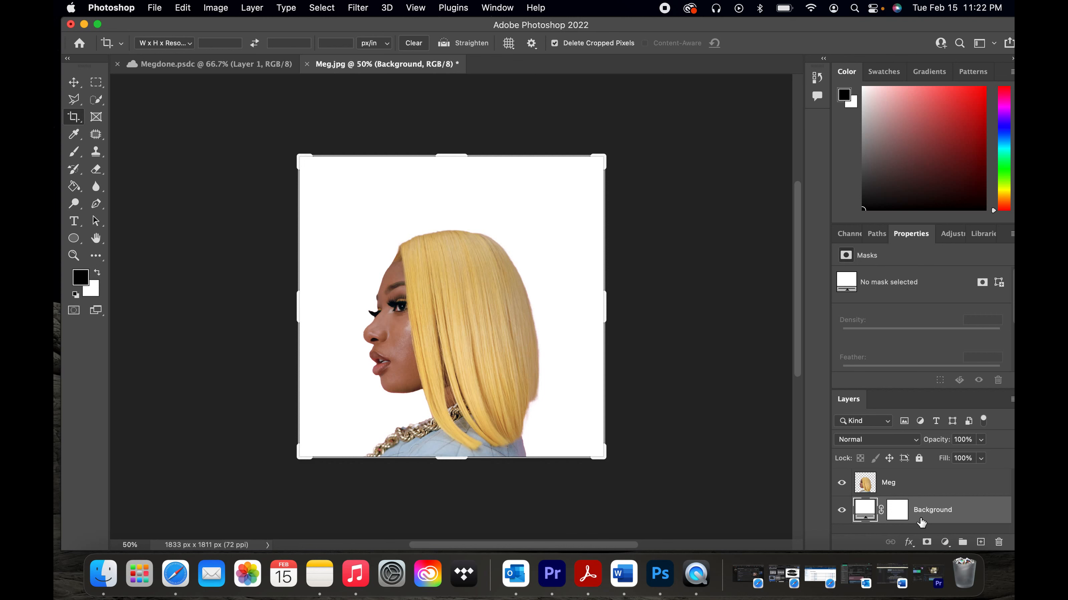
# - Turn the Meg layer black and white with the Desaturate adjustment
pyautogui.click(935, 488)
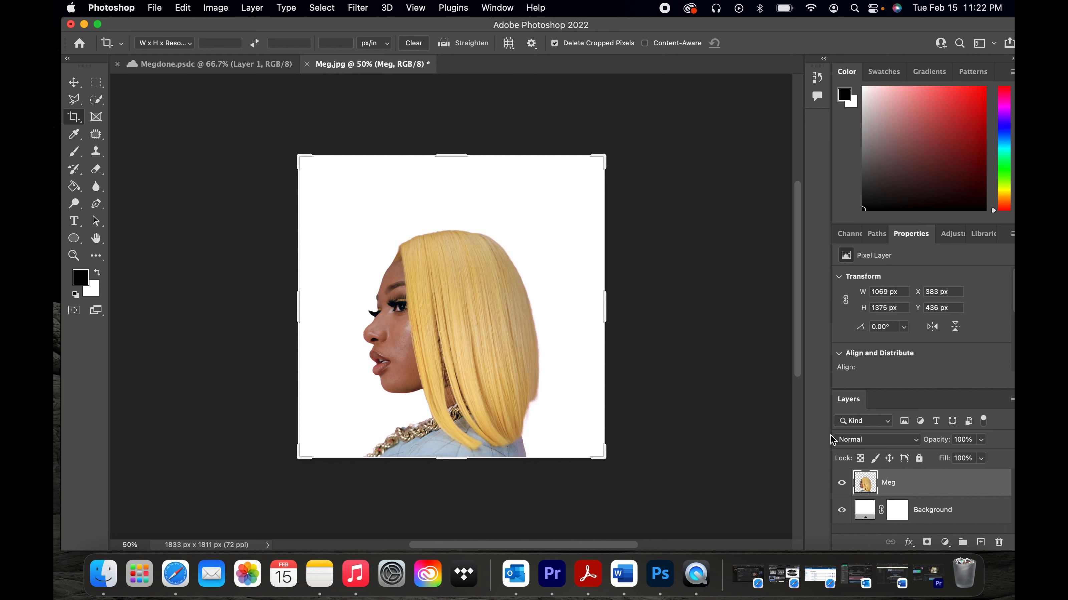
pyautogui.click(223, 10)
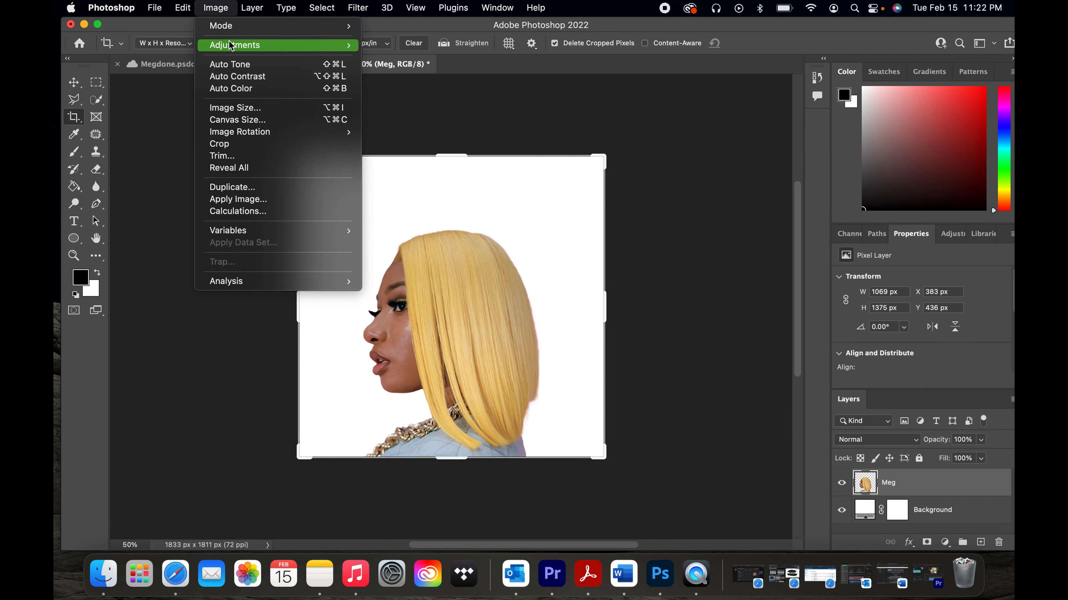
pyautogui.moveTo(231, 45)
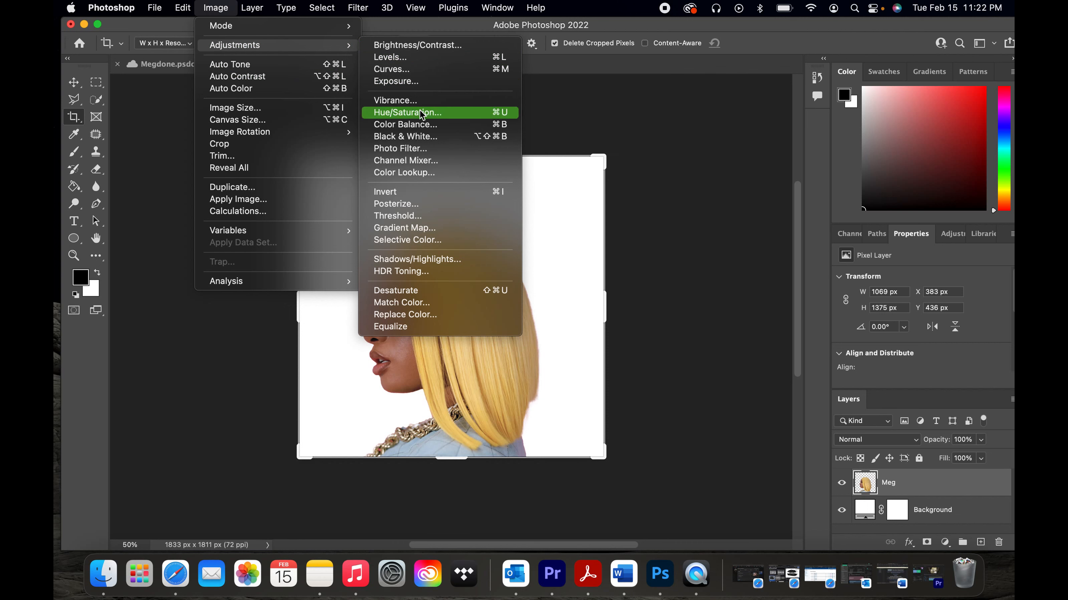
pyautogui.click(430, 294)
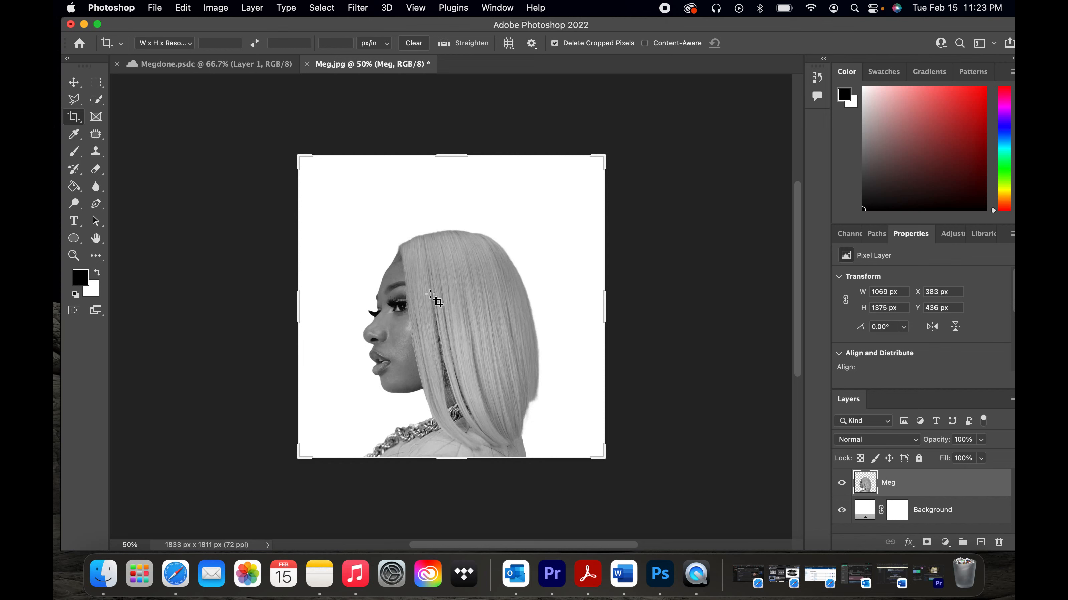
# - Open the f2 flower photo from the Desktop folder as a separate document
pyautogui.click(163, 9)
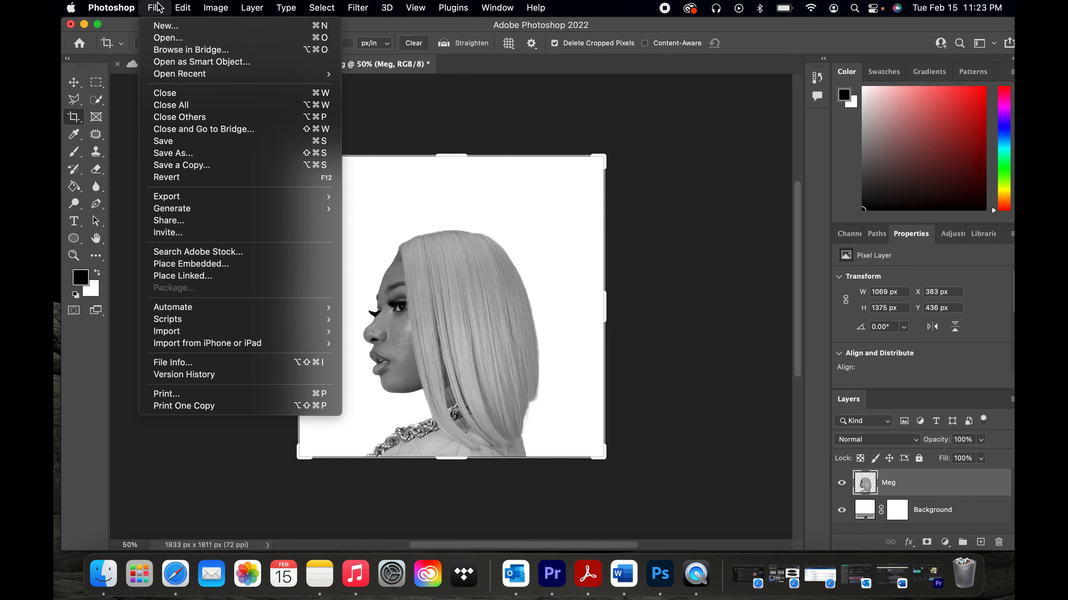
pyautogui.click(168, 37)
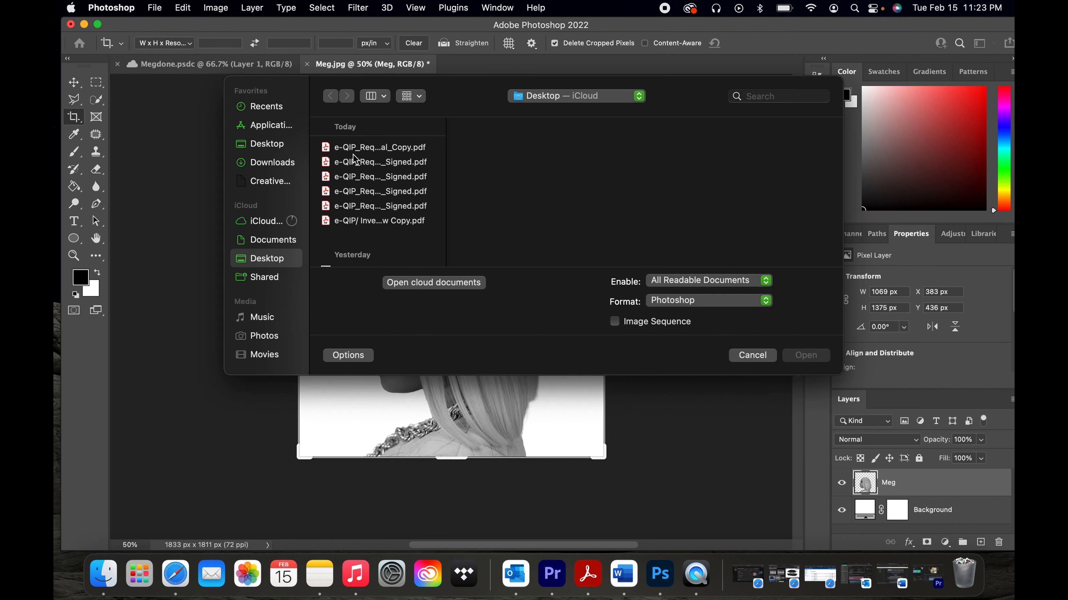
pyautogui.scroll(-5, 380, 210)
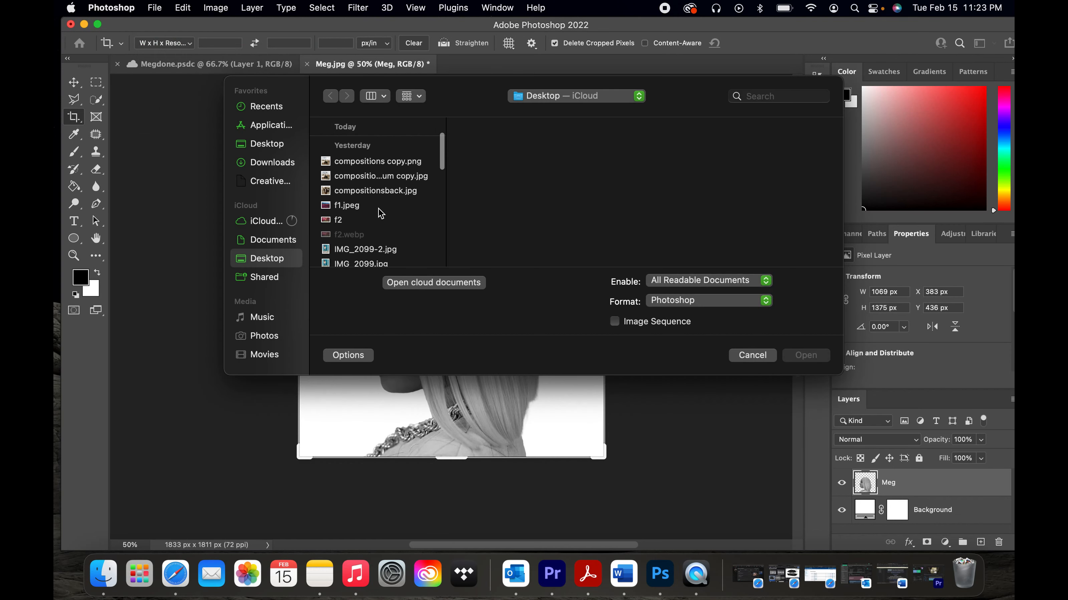
pyautogui.click(356, 220)
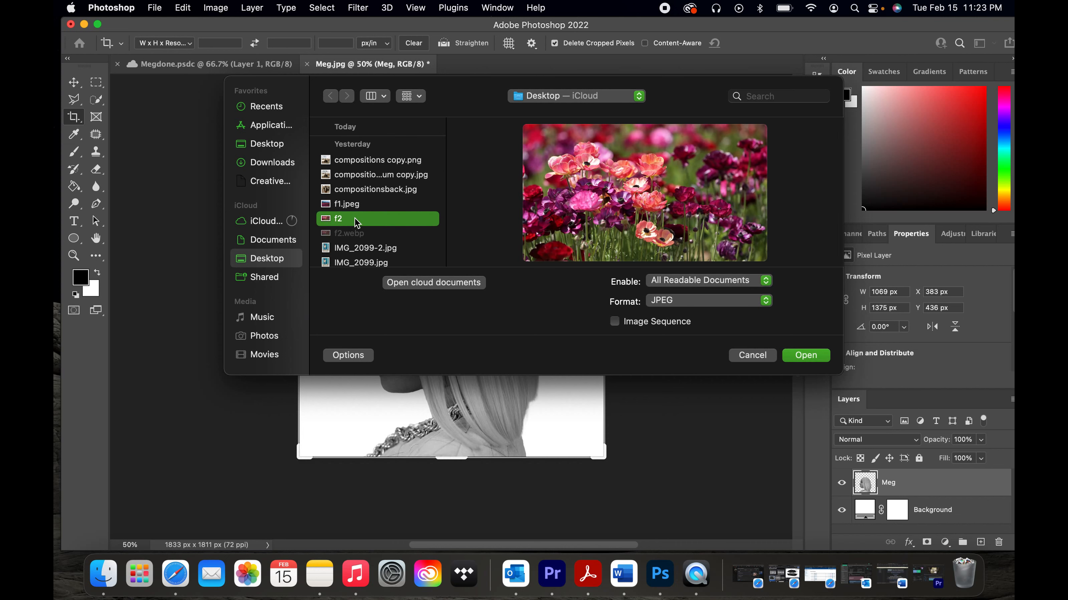
pyautogui.click(803, 355)
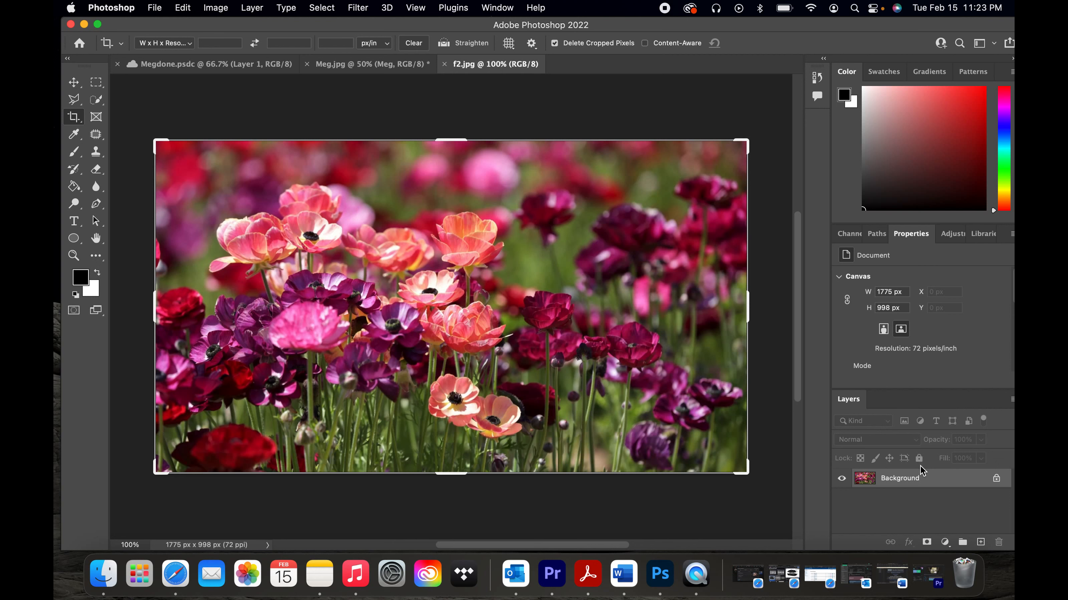
# - Copy the flower photo's layer into the Meg.jpg document above the Meg layer and name it Flower
pyautogui.click(929, 481)
pyautogui.moveTo(929, 481); pyautogui.dragTo(452, 310)
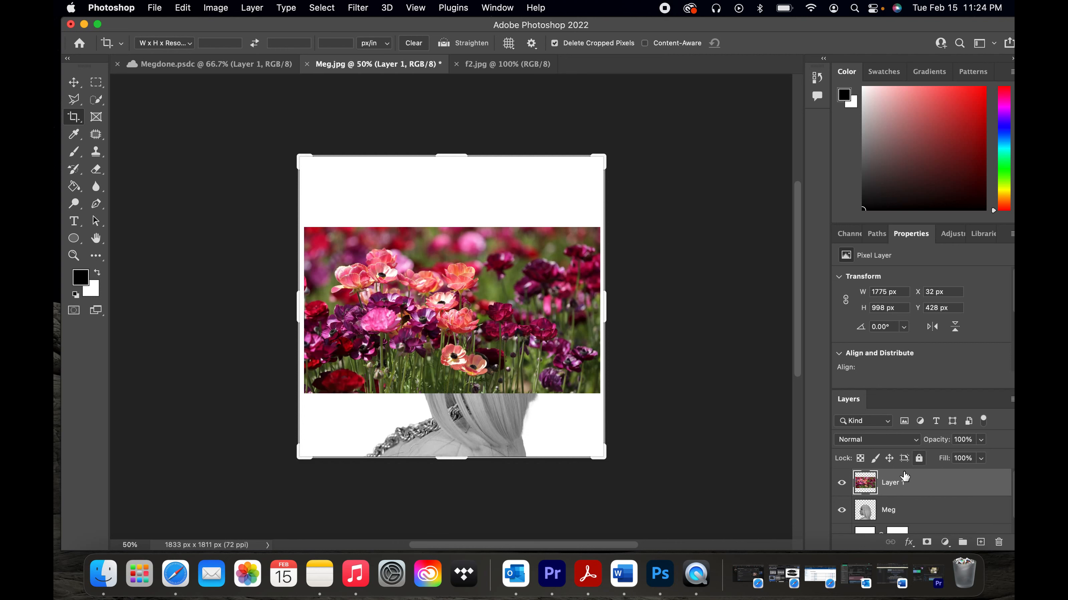
pyautogui.doubleClick(897, 483)
pyautogui.write('Flower')
pyautogui.press('Return')
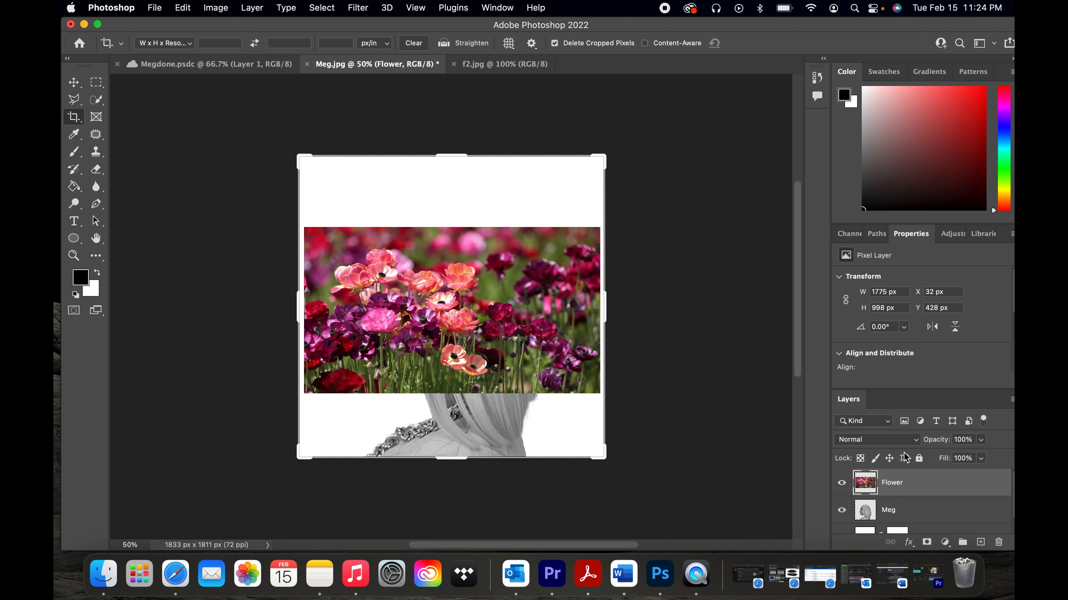
# - Set the Flower layer's opacity to 50% and dismiss the crop frame
pyautogui.click(968, 439)
pyautogui.write('50')
pyautogui.press('Return')
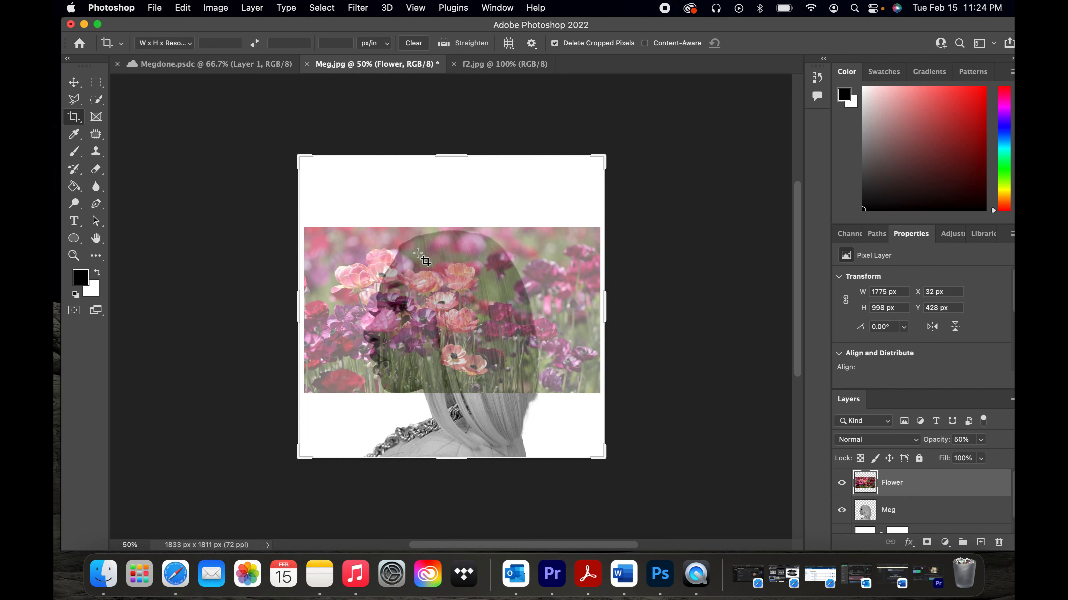
pyautogui.press('Return')
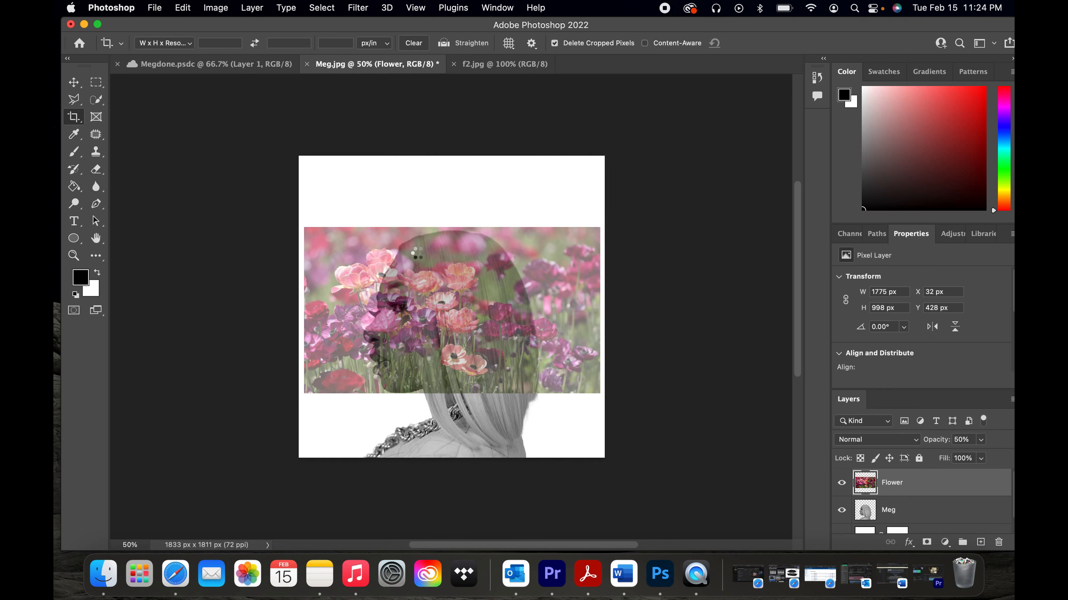
# - Free-transform the Flower layer, stretching it to about 140% width and 159% height so it spans the canvas width
pyautogui.press('t')
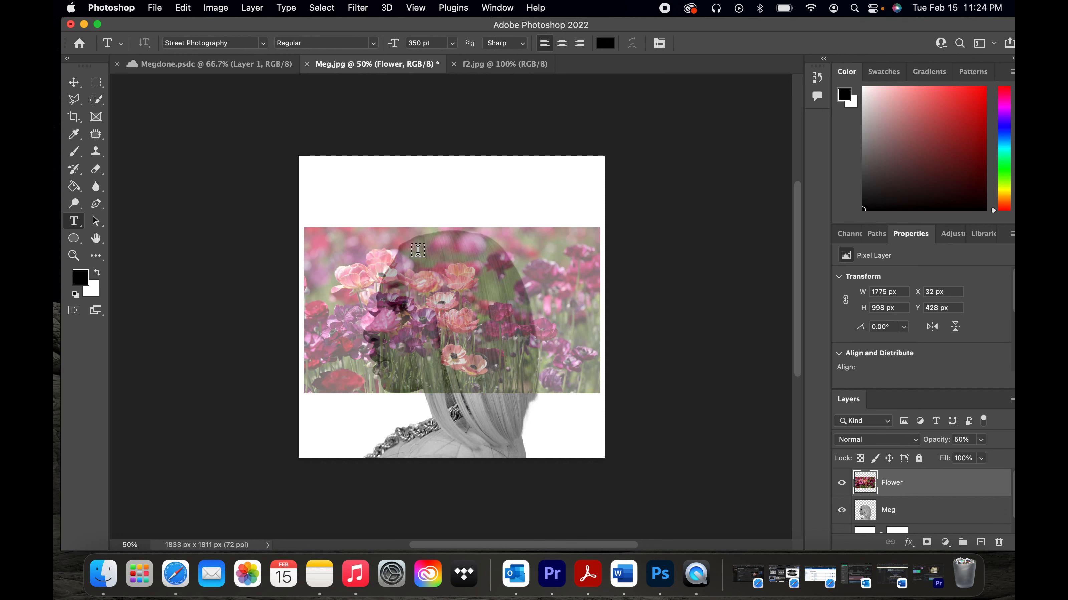
pyautogui.press('super+t')
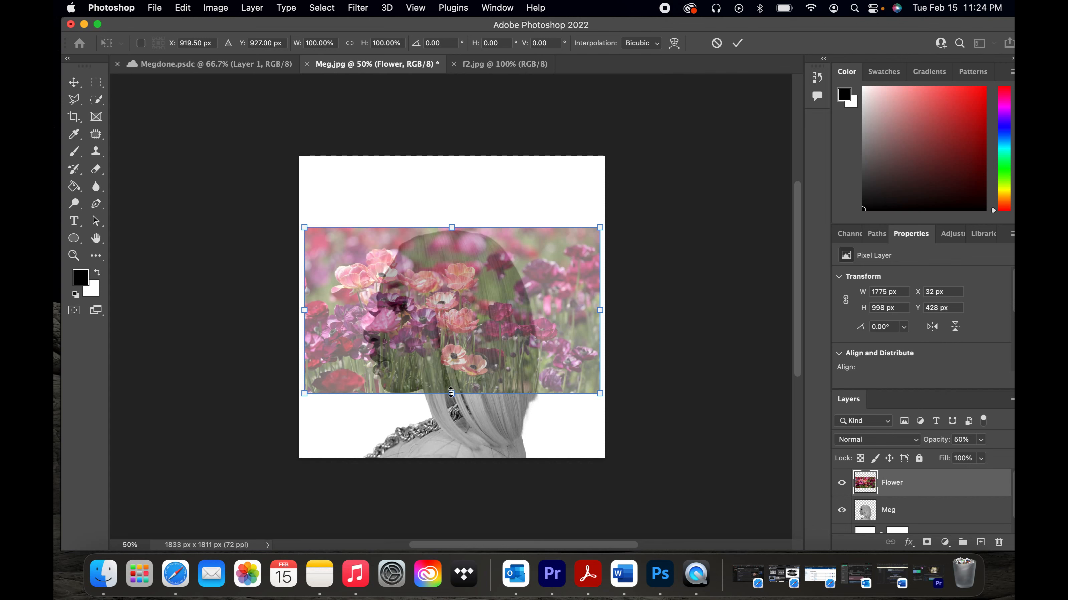
pyautogui.moveTo(451, 393); pyautogui.dragTo(454, 449)
pyautogui.moveTo(449, 231); pyautogui.dragTo(453, 183)
pyautogui.moveTo(600, 313); pyautogui.dragTo(684, 320)
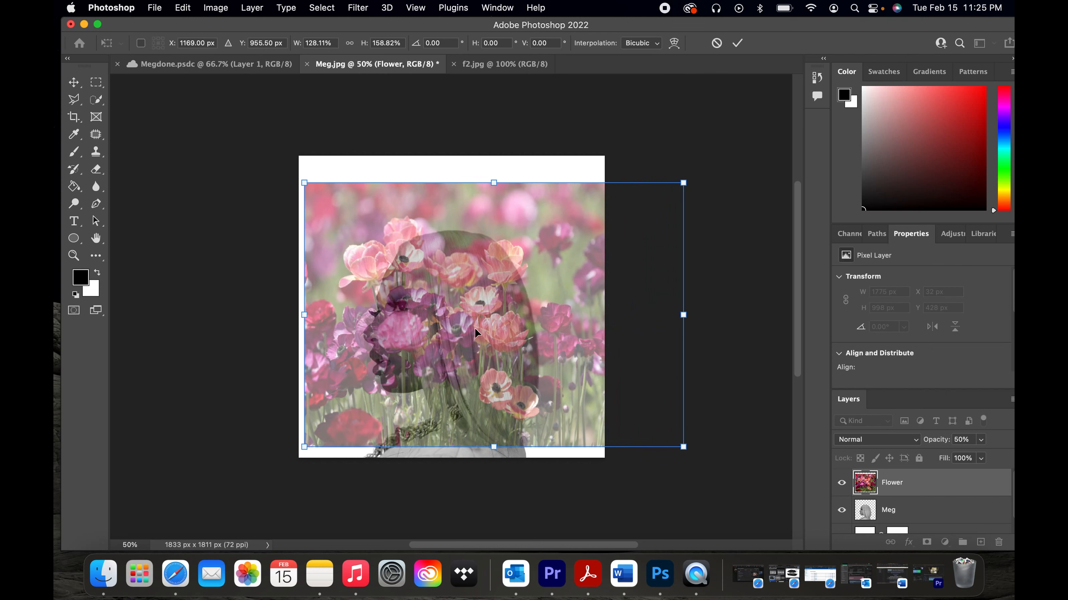
pyautogui.moveTo(475, 333); pyautogui.dragTo(495, 336)
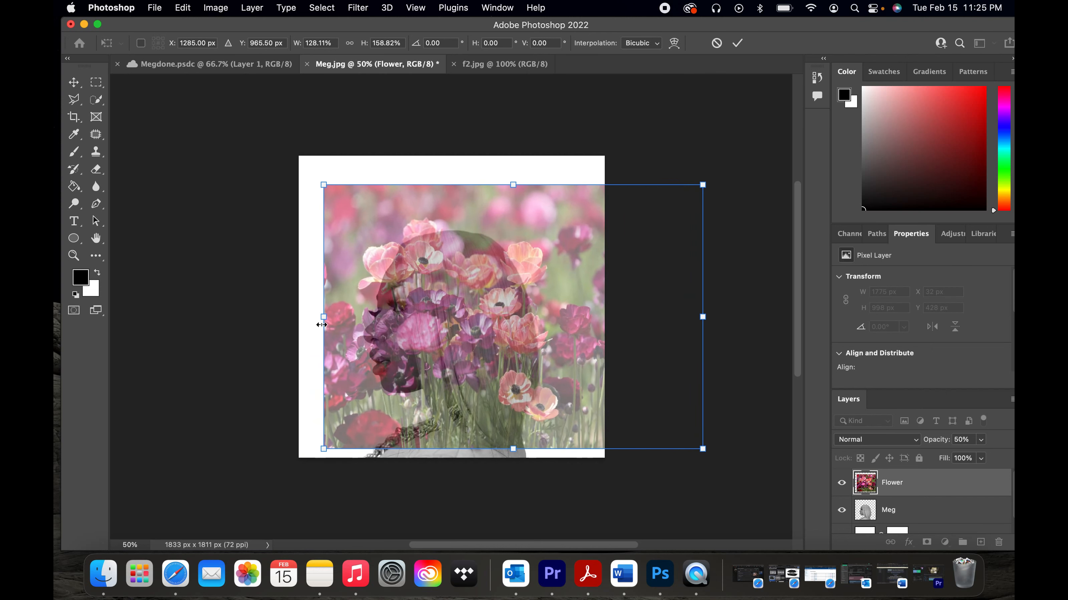
pyautogui.moveTo(321, 316); pyautogui.dragTo(287, 317)
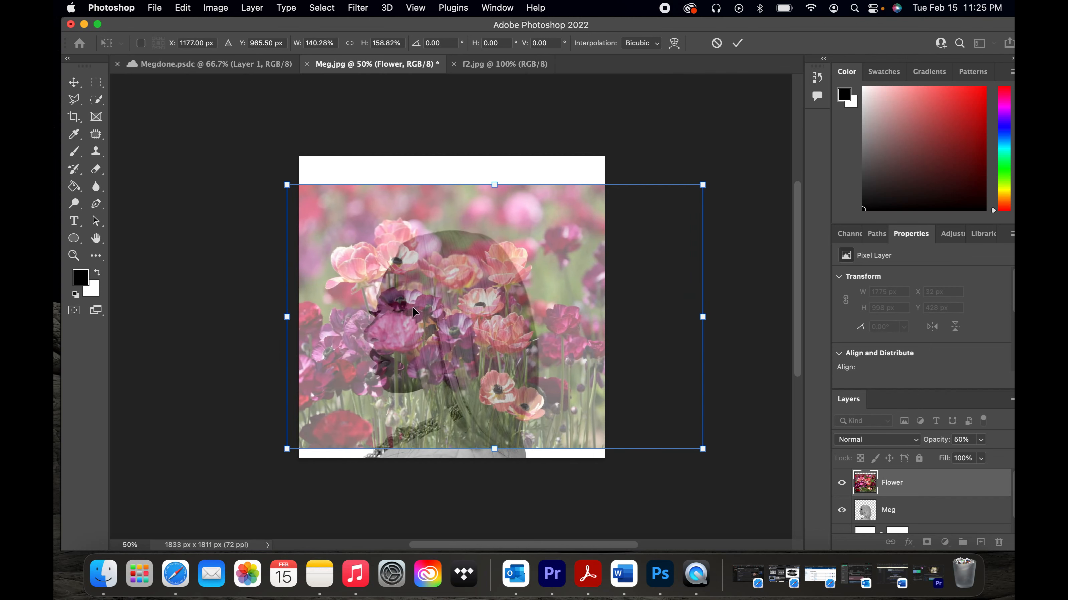
# - Reposition and enlarge the Flower layer to about 159% width and 198% height so it covers the whole canvas, and apply the transform
pyautogui.moveTo(414, 309); pyautogui.dragTo(465, 301)
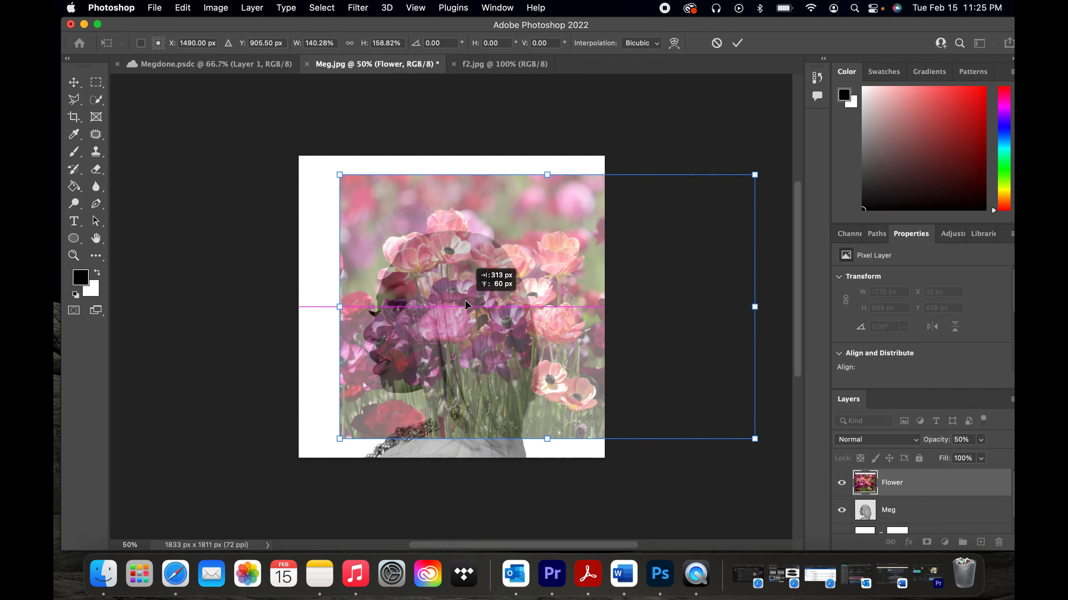
pyautogui.moveTo(339, 439); pyautogui.dragTo(299, 477)
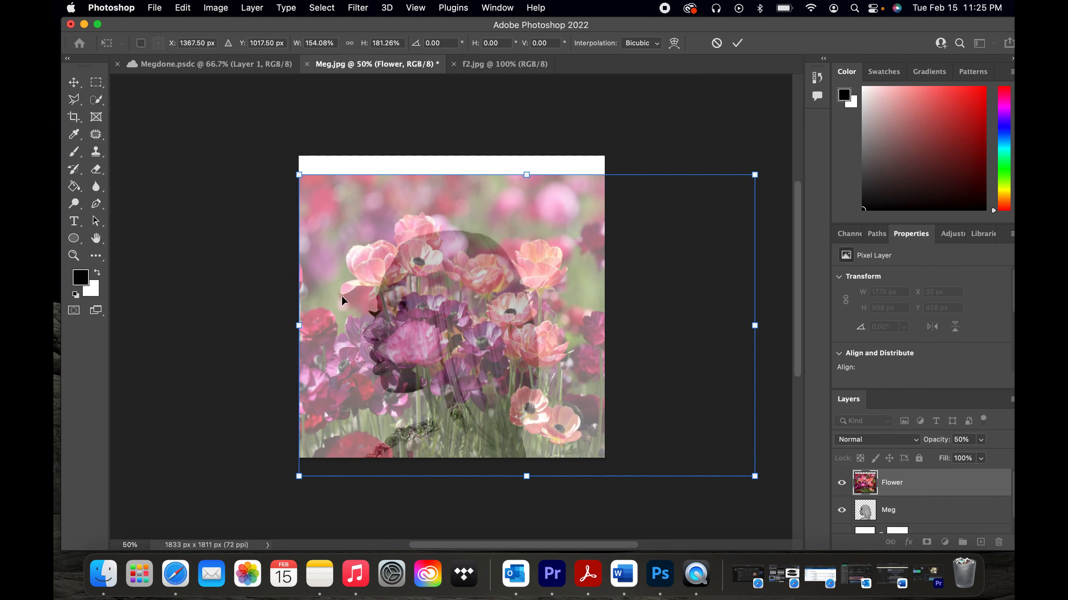
pyautogui.moveTo(526, 175); pyautogui.dragTo(531, 148)
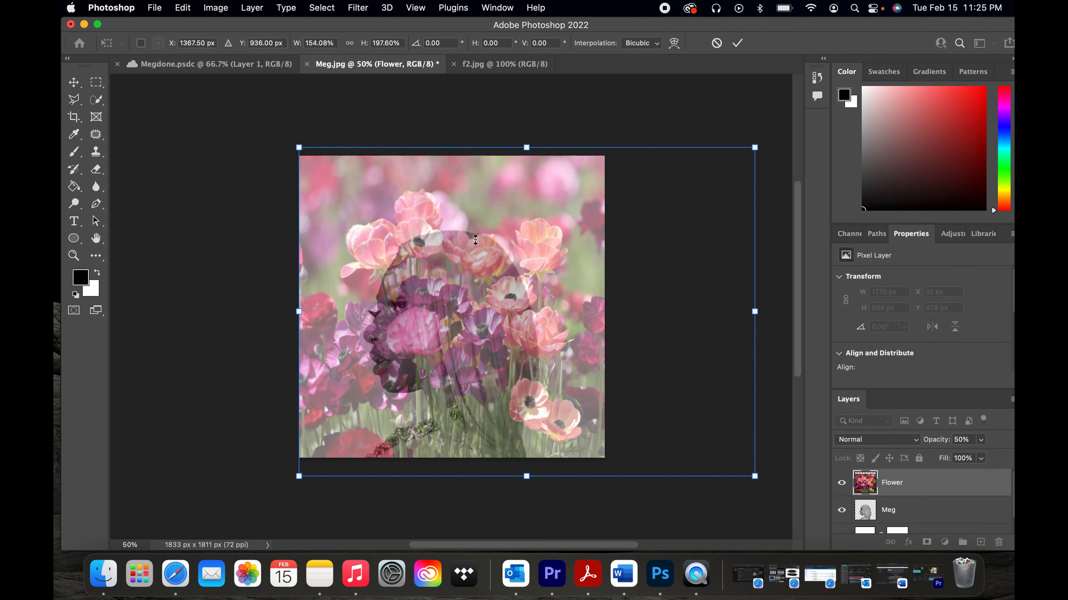
pyautogui.moveTo(452, 312); pyautogui.dragTo(463, 316)
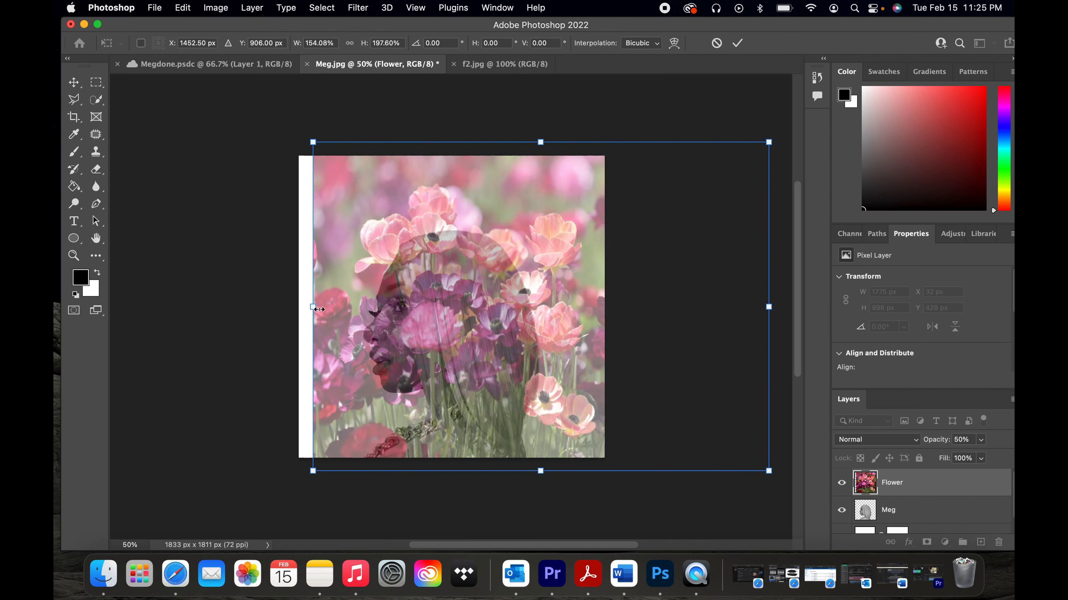
pyautogui.moveTo(313, 307); pyautogui.dragTo(301, 308)
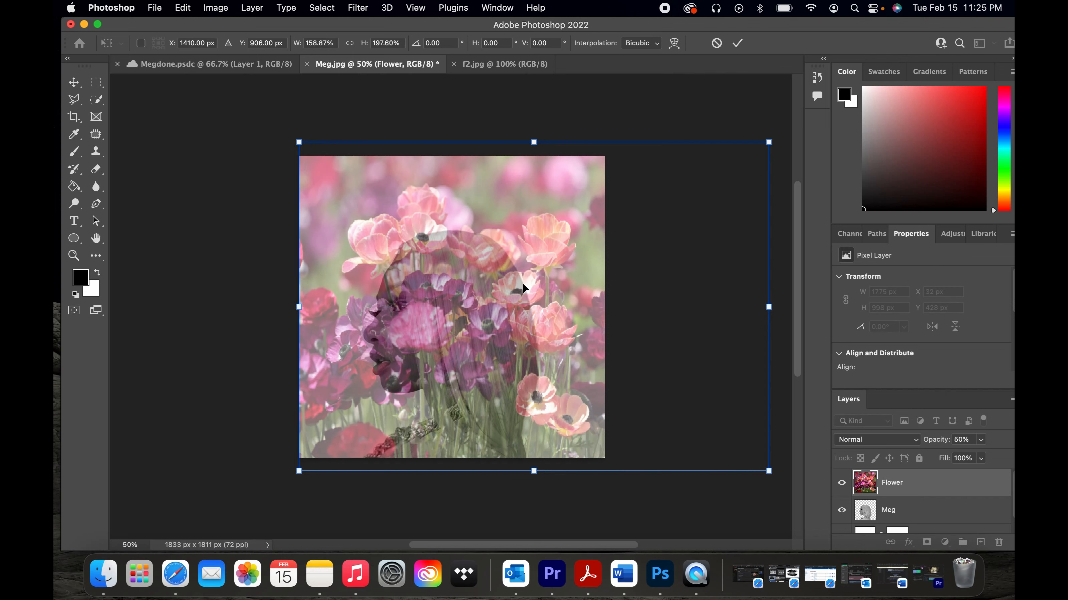
pyautogui.moveTo(485, 297); pyautogui.dragTo(485, 292)
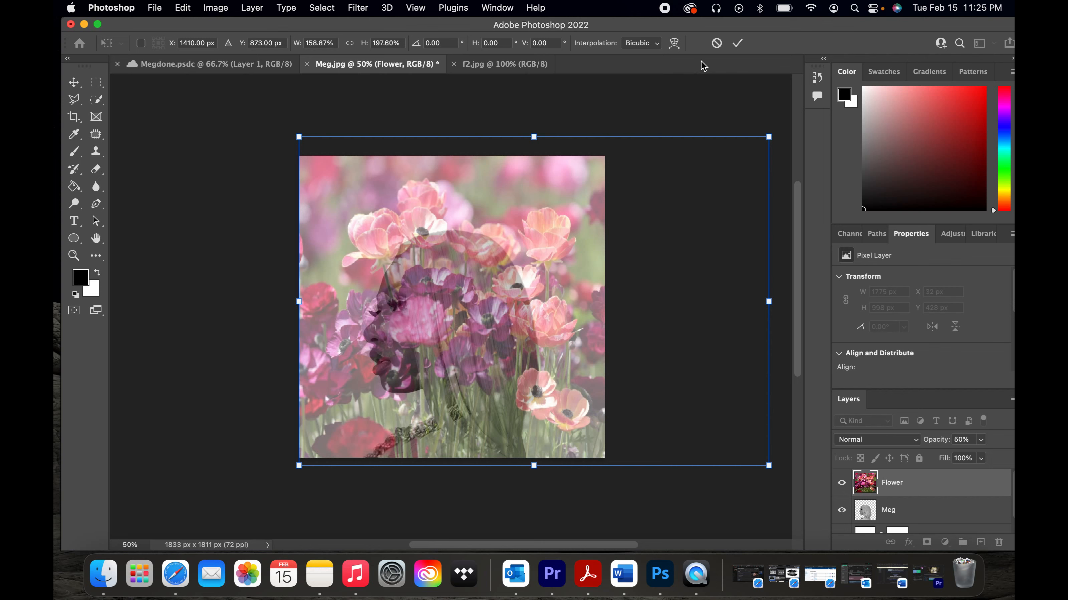
pyautogui.click(738, 44)
pyautogui.press('t')
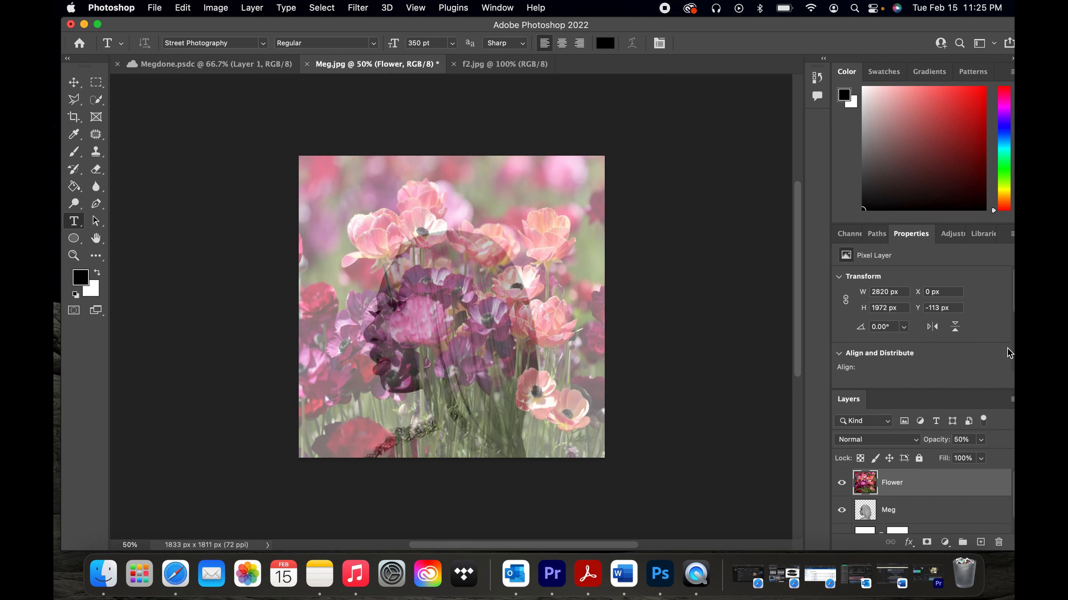
# - Set the Flower layer's opacity to 100%
pyautogui.click(965, 440)
pyautogui.write('1')
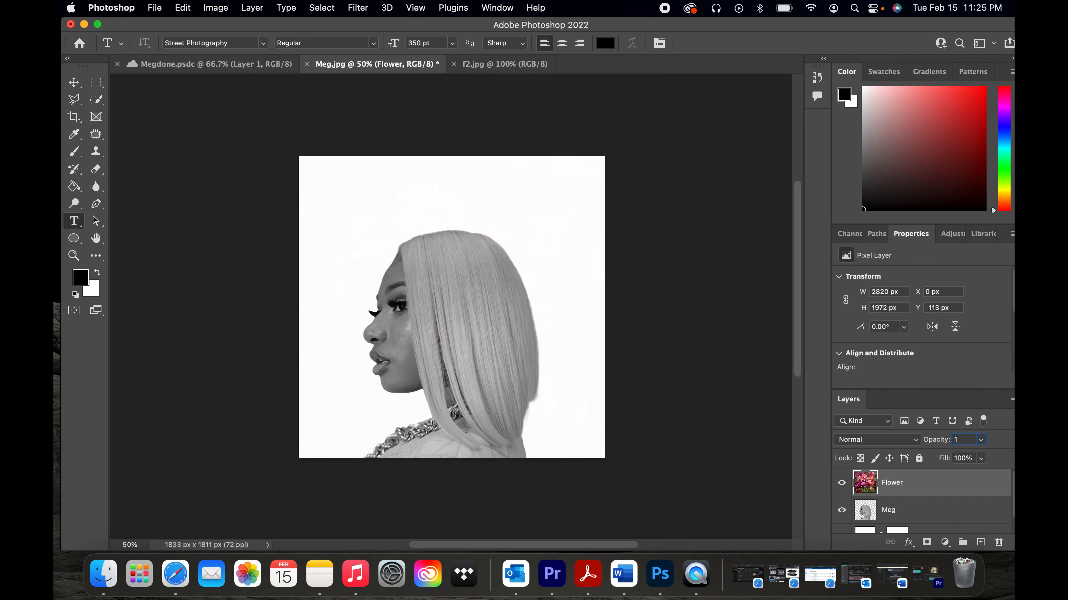
pyautogui.write('00')
pyautogui.press('Return')
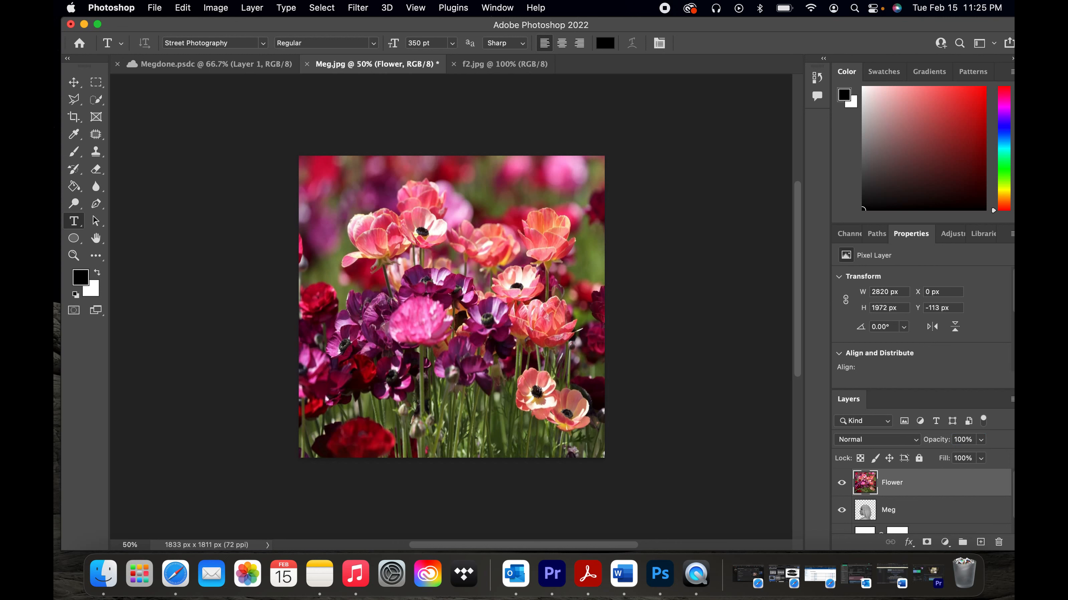
# - Load the Meg layer's outline as a selection and add a layer mask from it to the Flower layer
pyautogui.rightClick(890, 522)
pyautogui.click(949, 510)
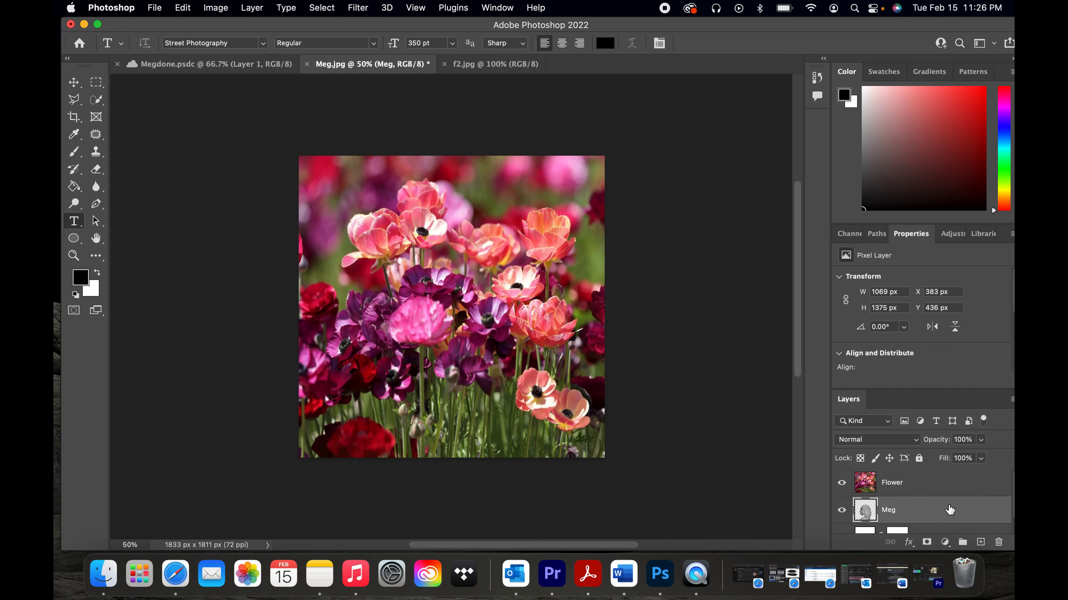
pyautogui.keyDown('super'); pyautogui.click(867, 514); pyautogui.keyUp('super')
pyautogui.click(922, 489)
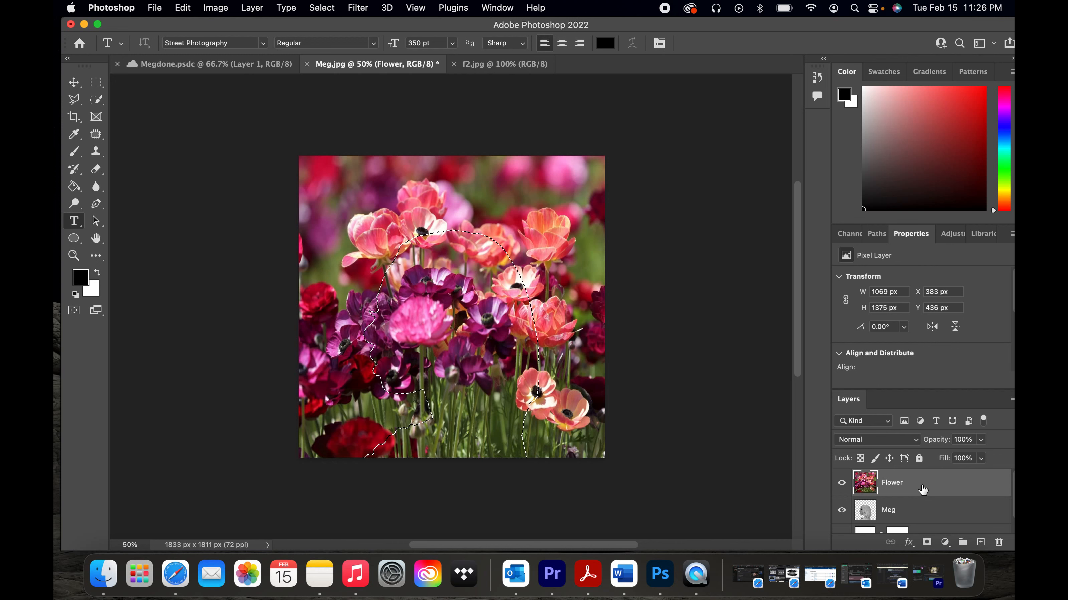
pyautogui.click(927, 543)
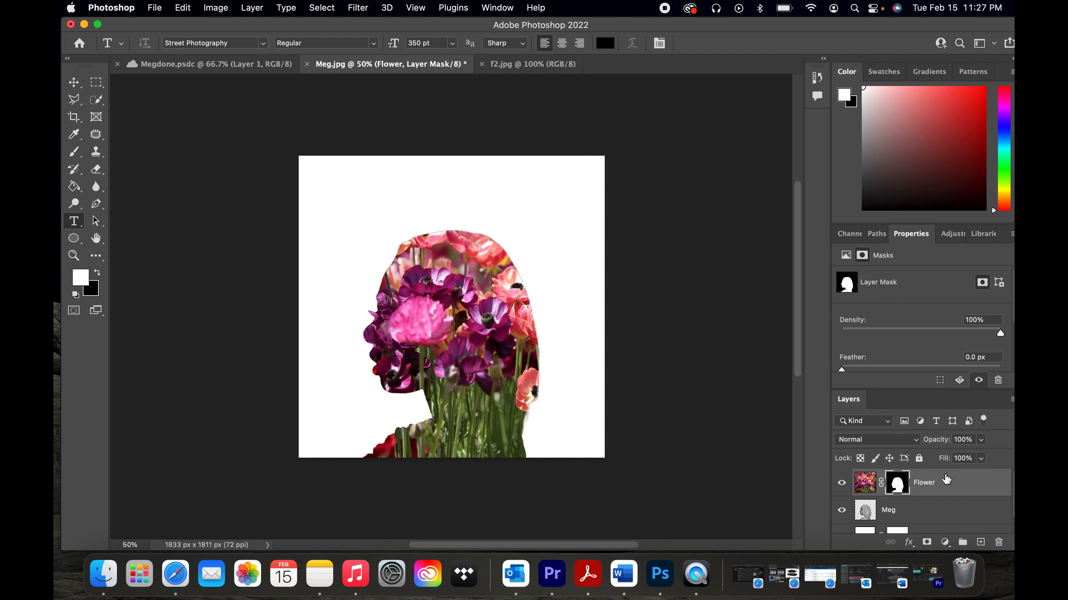
# - Duplicate the Meg layer and move the copy above the Flower layer
pyautogui.click(964, 517)
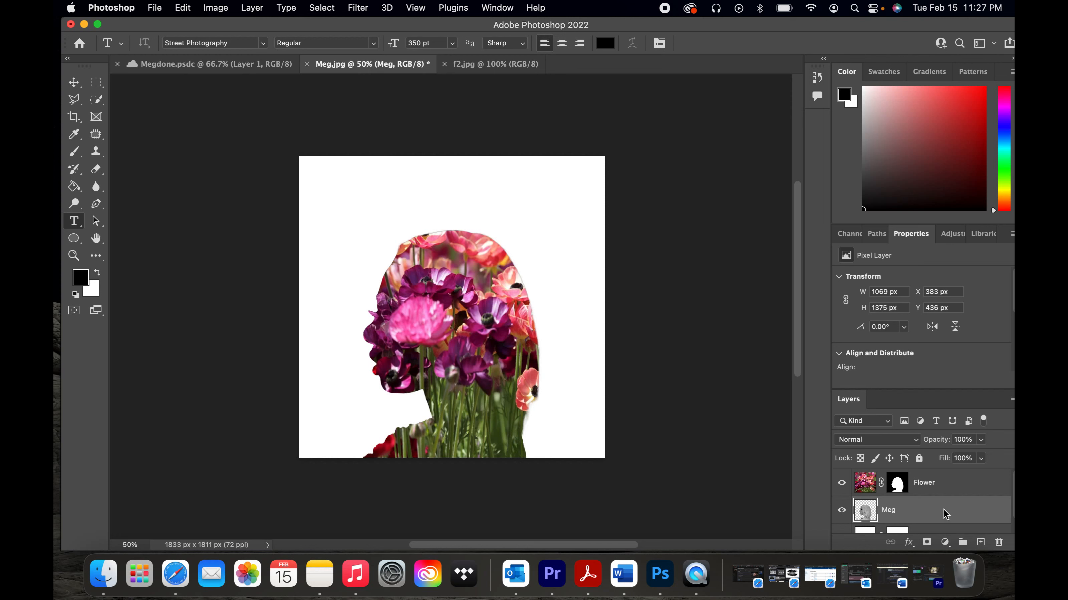
pyautogui.press('super+j')
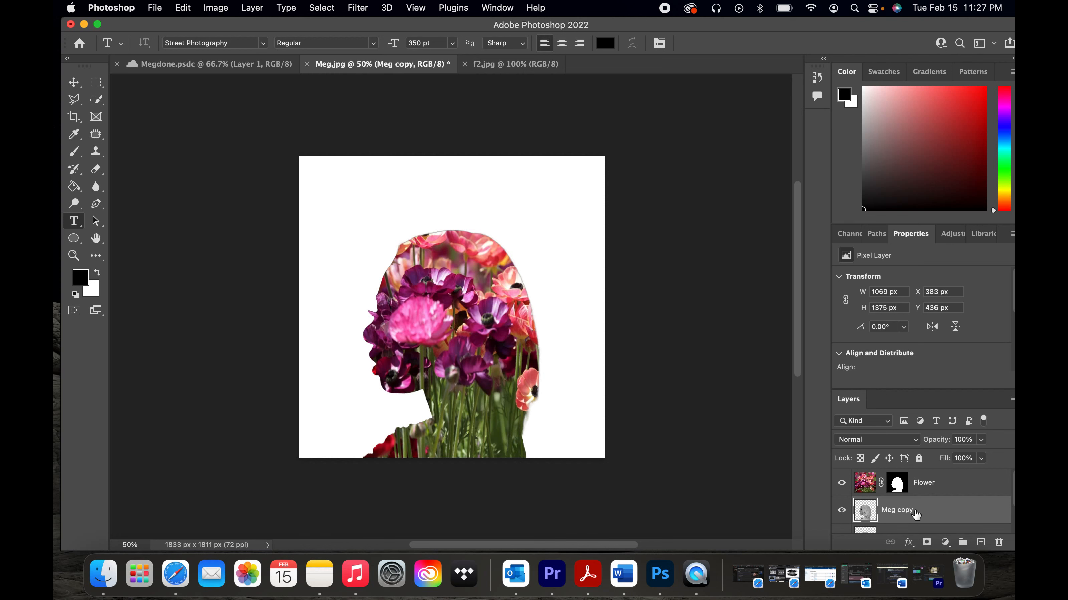
pyautogui.click(916, 514)
pyautogui.moveTo(916, 513); pyautogui.dragTo(908, 482)
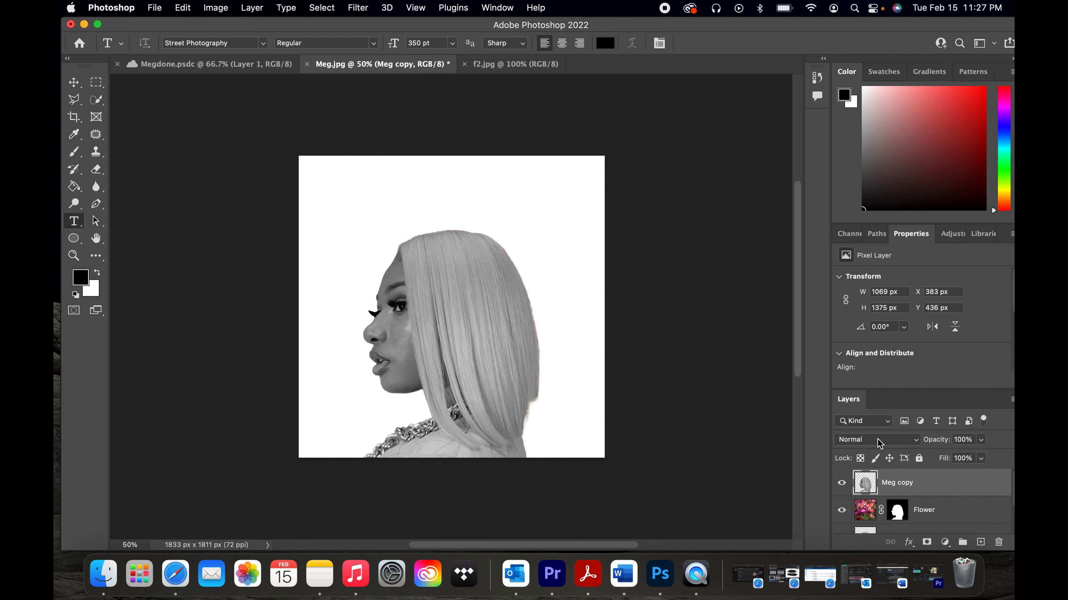
# - Set the Meg copy layer's blend mode to Lighten and its opacity to 50%
pyautogui.click(916, 442)
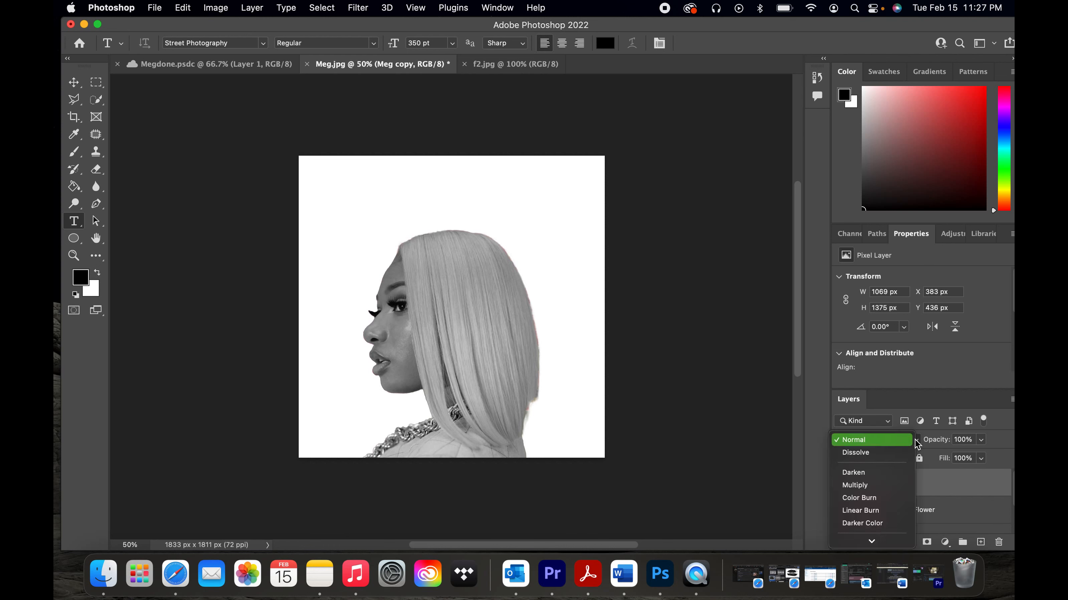
pyautogui.scroll(-5, 885, 498)
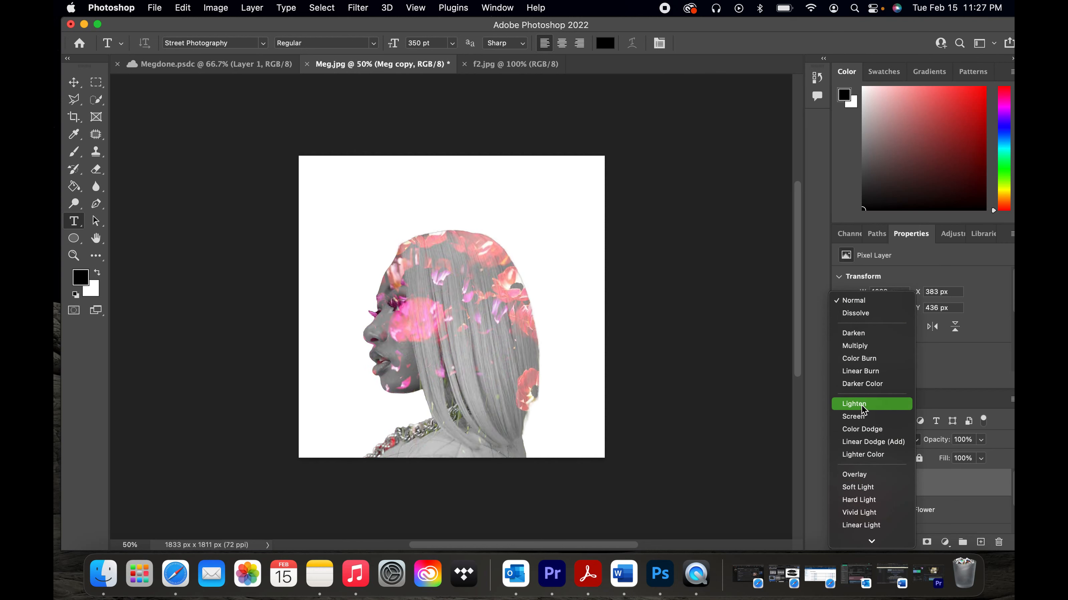
pyautogui.click(858, 404)
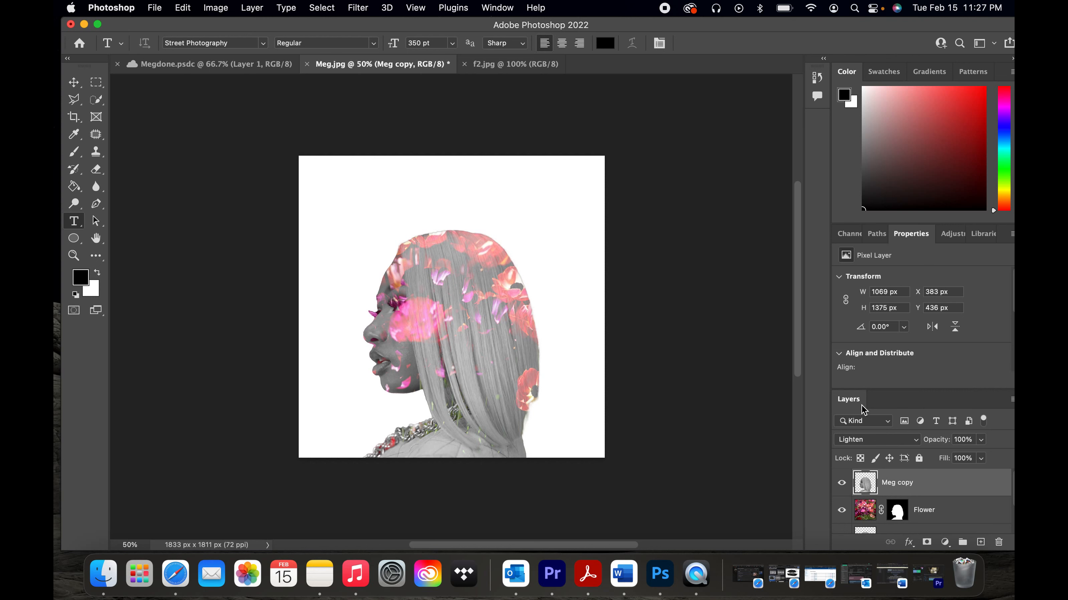
pyautogui.click(963, 440)
pyautogui.write('50')
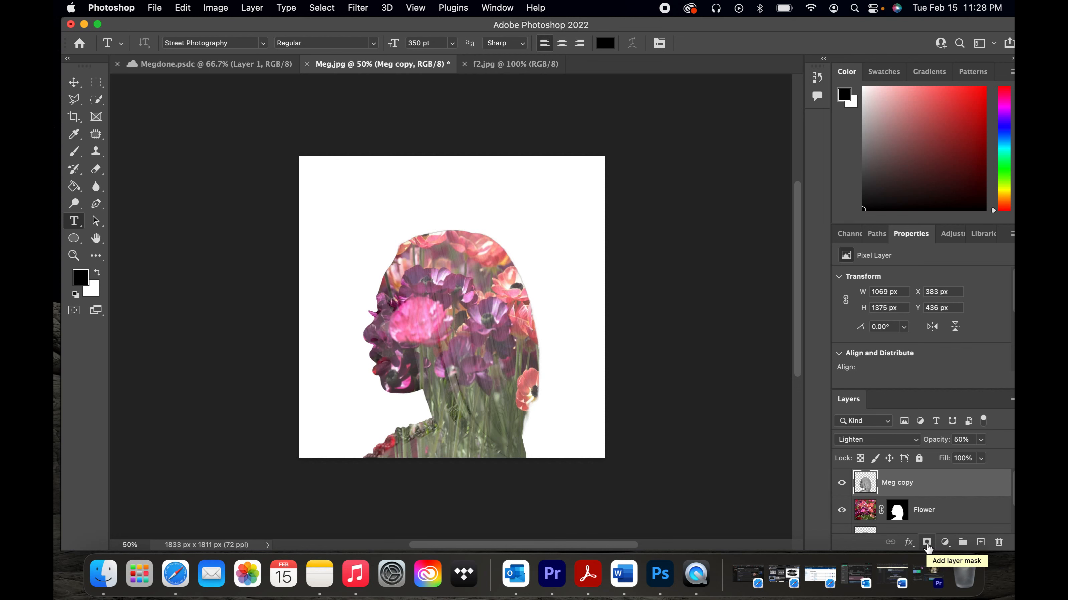
# - Add a white layer mask to the Meg copy layer and ready the Brush tool with black as the foreground color
pyautogui.press('super+a')
pyautogui.click(927, 544)
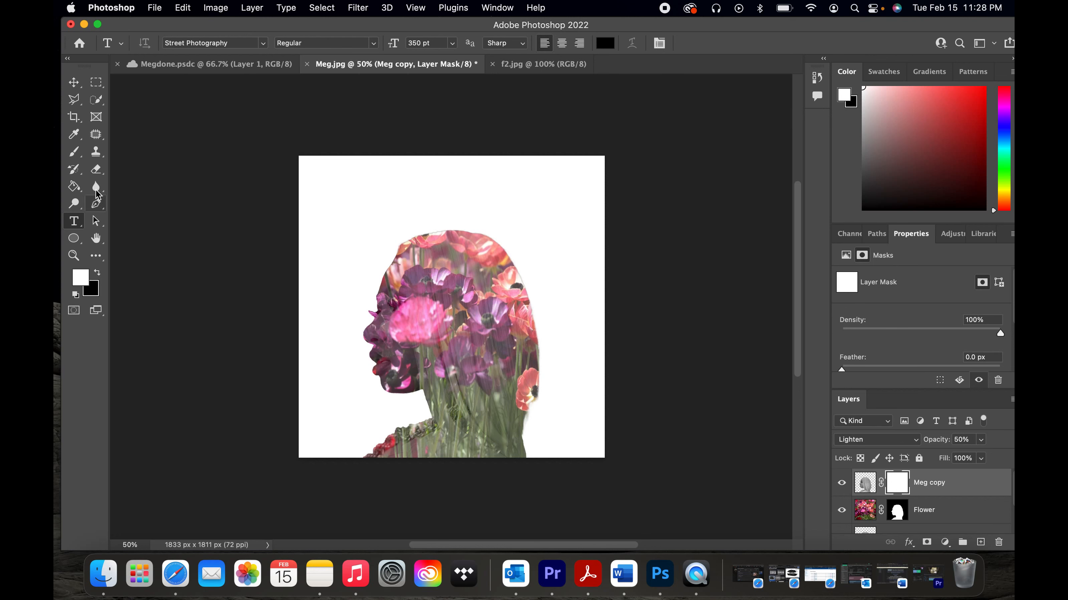
pyautogui.click(76, 156)
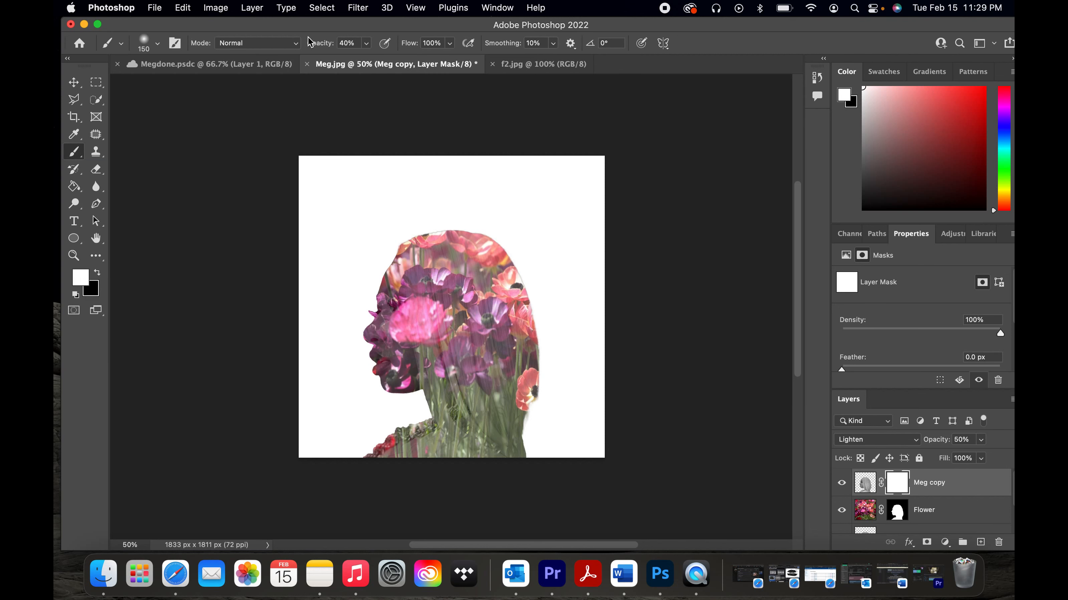
pyautogui.click(344, 43)
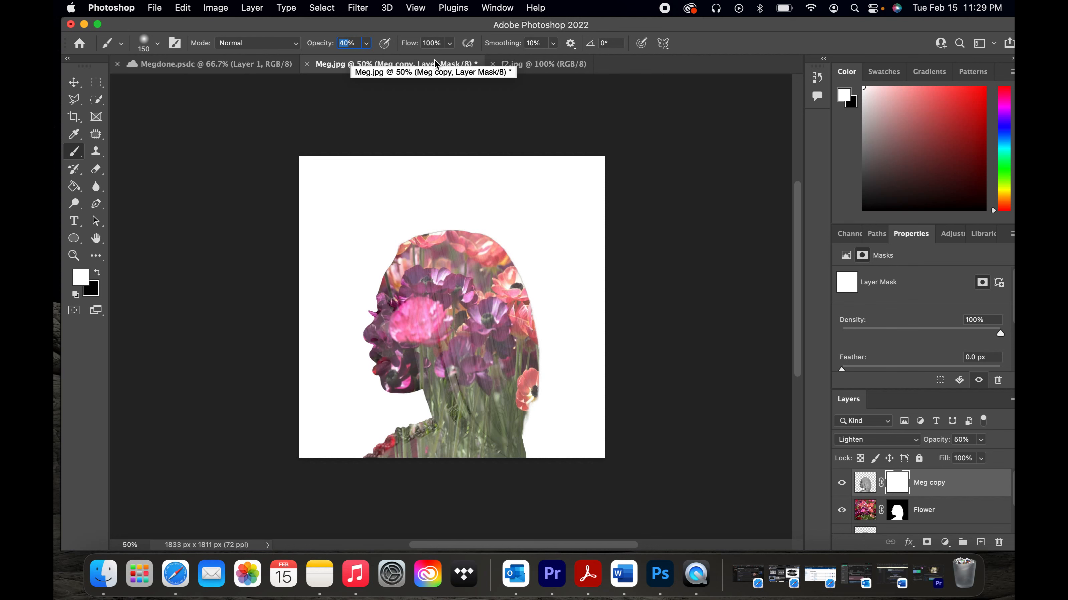
pyautogui.click(347, 43)
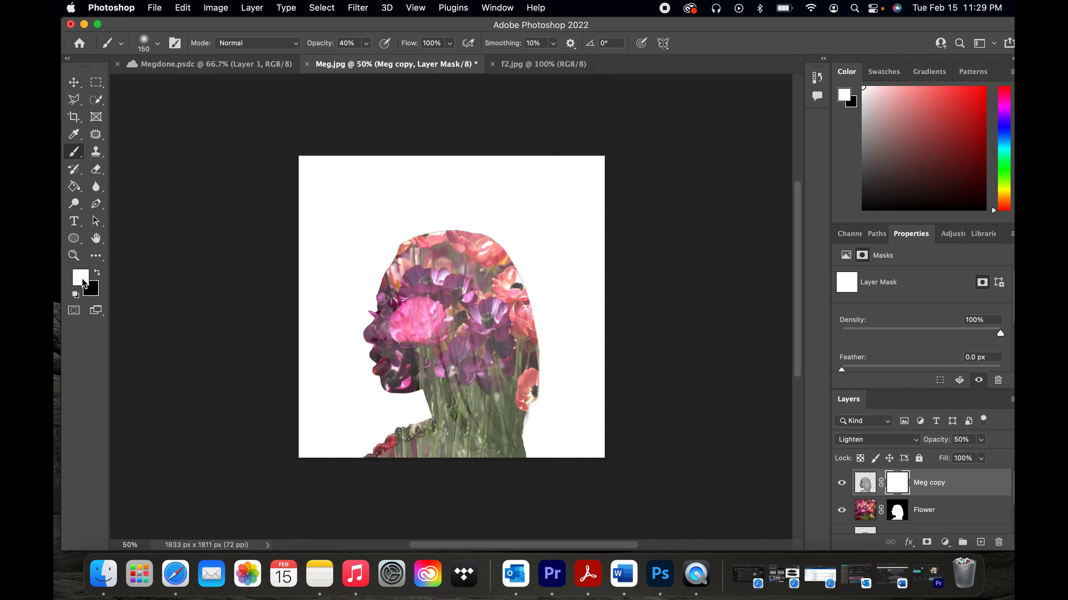
pyautogui.click(98, 274)
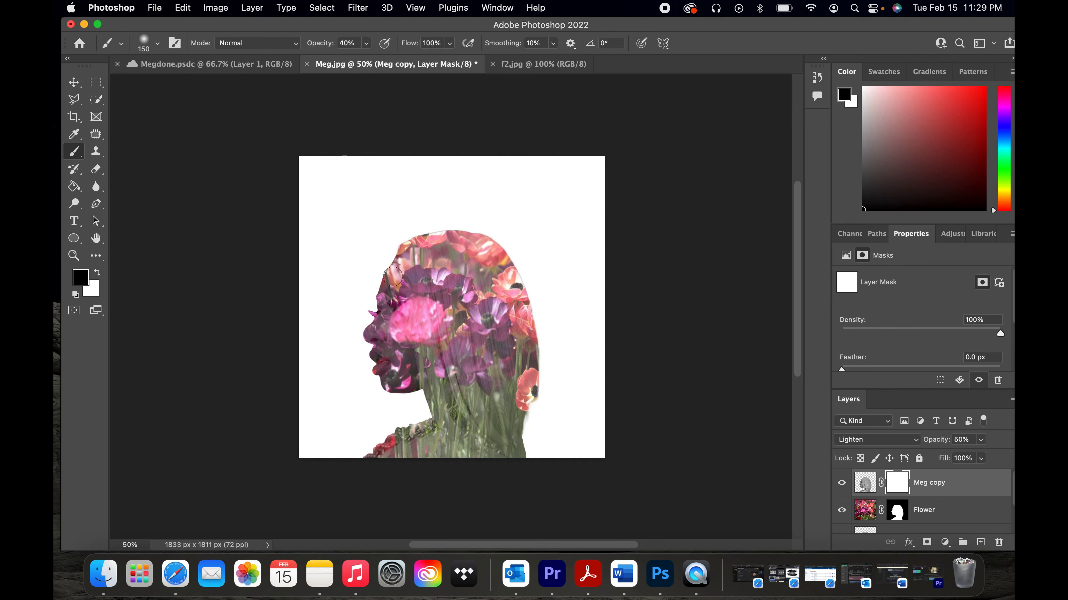
# - Set the brush size to 200 px and paint black on the Meg copy mask over the back of the hair
pyautogui.click(157, 43)
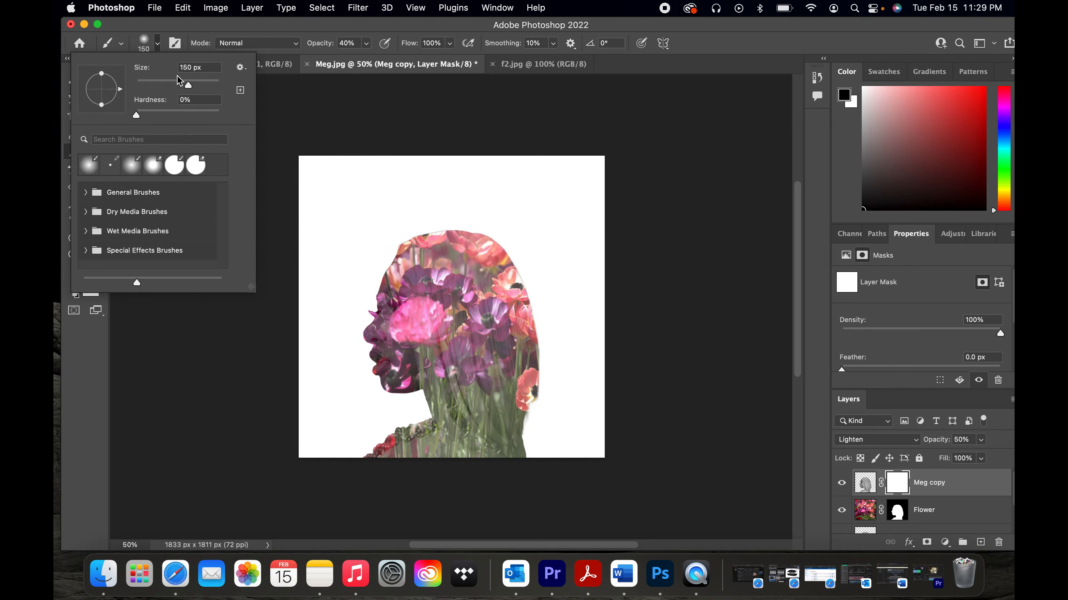
pyautogui.moveTo(190, 87); pyautogui.dragTo(200, 87)
pyautogui.click(188, 68)
pyautogui.write('200')
pyautogui.press('Return')
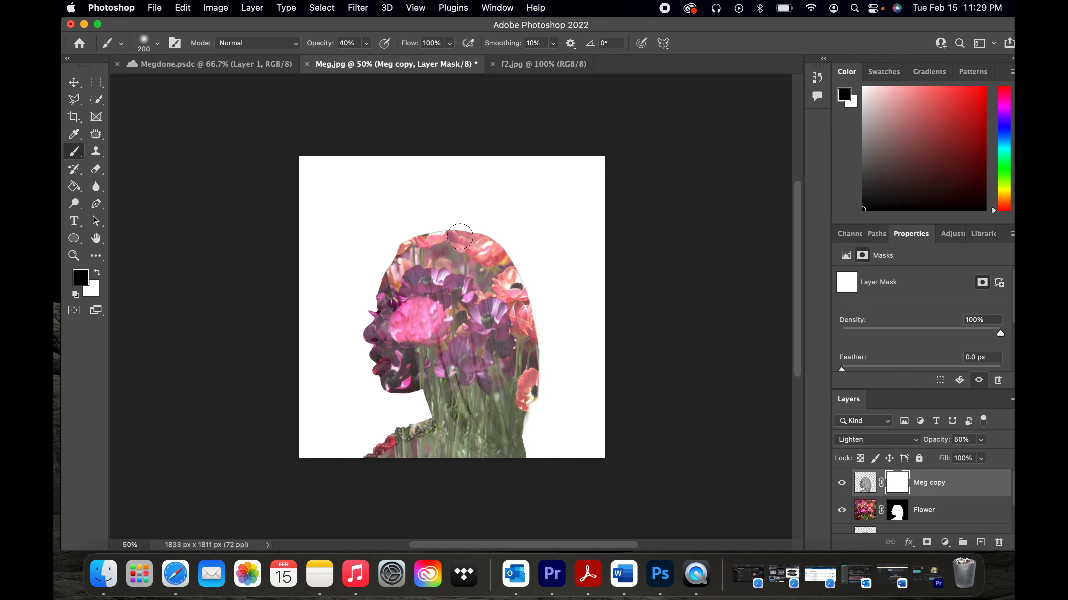
pyautogui.moveTo(460, 237)
pyautogui.mouseDown()
pyautogui.moveTo(463, 262)
pyautogui.moveTo(476, 247)
pyautogui.moveTo(501, 283)
pyautogui.moveTo(478, 303)
pyautogui.moveTo(471, 291)
pyautogui.moveTo(483, 404)
pyautogui.moveTo(488, 381)
pyautogui.moveTo(508, 438)
pyautogui.moveTo(521, 442)
pyautogui.moveTo(536, 361)
pyautogui.moveTo(464, 231)
pyautogui.moveTo(468, 440)
pyautogui.moveTo(503, 448)
pyautogui.moveTo(529, 400)
pyautogui.moveTo(539, 334)
pyautogui.moveTo(494, 252)
pyautogui.moveTo(475, 286)
pyautogui.moveTo(501, 453)
pyautogui.moveTo(534, 382)
pyautogui.moveTo(529, 305)
pyautogui.moveTo(499, 284)
pyautogui.moveTo(472, 234)
pyautogui.moveTo(466, 267)
pyautogui.moveTo(507, 257)
pyautogui.moveTo(534, 324)
pyautogui.moveTo(517, 402)
pyautogui.moveTo(484, 454)
pyautogui.moveTo(496, 446)
pyautogui.moveTo(507, 358)
pyautogui.moveTo(498, 307)
pyautogui.moveTo(530, 372)
pyautogui.moveTo(527, 319)
pyautogui.moveTo(489, 239)
pyautogui.moveTo(471, 256)
pyautogui.moveTo(476, 417)
pyautogui.moveTo(489, 457)
pyautogui.moveTo(530, 443)
pyautogui.moveTo(550, 363)
pyautogui.moveTo(525, 298)
pyautogui.moveTo(467, 238)
pyautogui.moveTo(524, 262)
pyautogui.moveTo(516, 301)
pyautogui.moveTo(526, 324)
pyautogui.moveTo(494, 459)
pyautogui.moveTo(487, 337)
pyautogui.moveTo(460, 294)
pyautogui.moveTo(468, 286)
pyautogui.mouseUp()
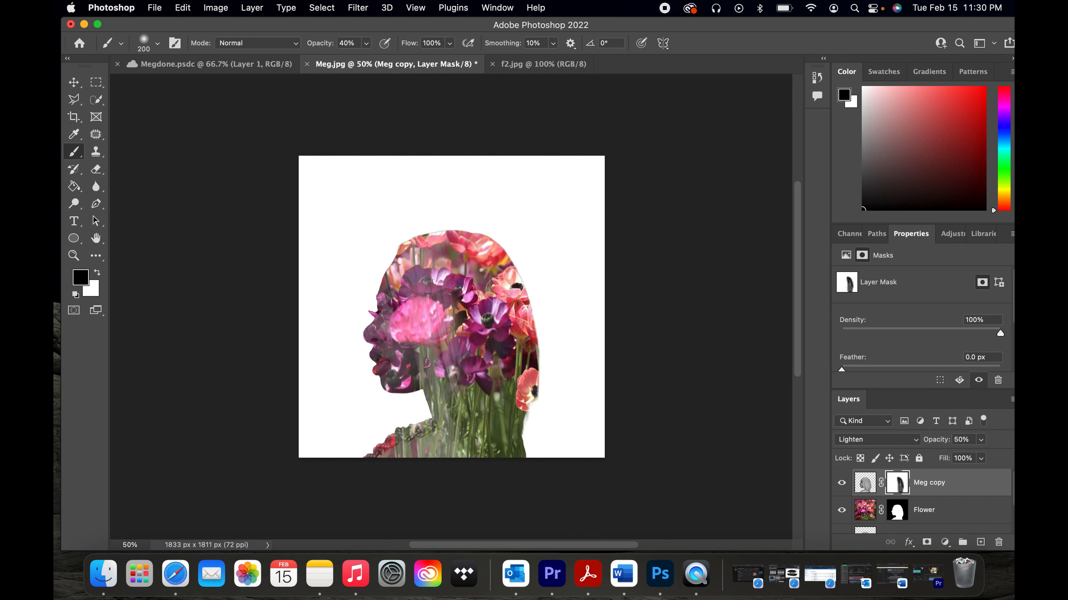
# - Paint black on the Flower layer's mask over the woman's face, from forehead to chin, to reveal the portrait
pyautogui.scroll(-2, 941, 488)
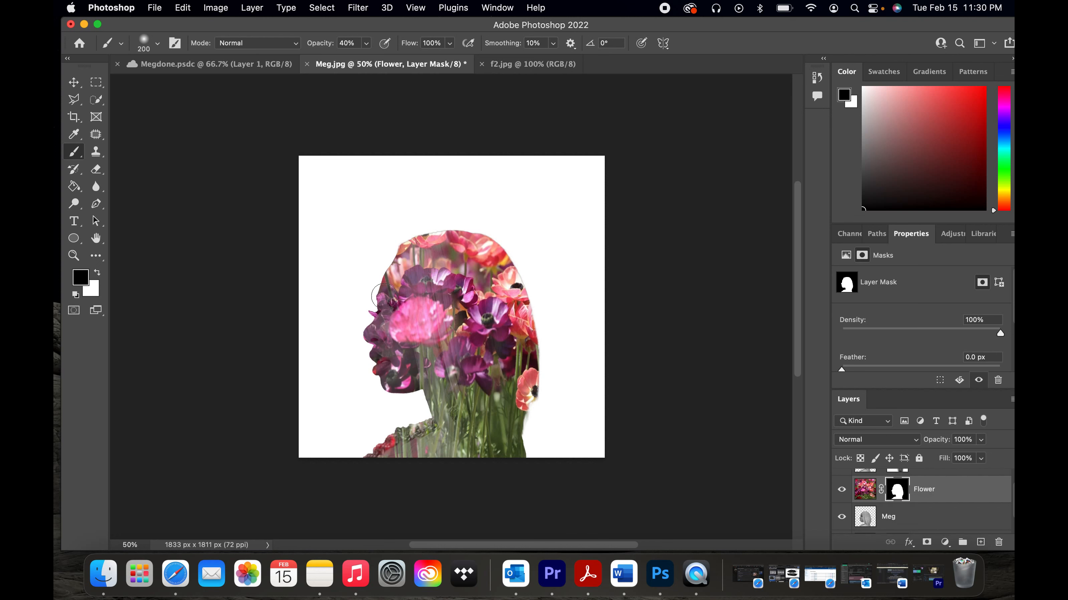
pyautogui.moveTo(384, 297)
pyautogui.mouseDown()
pyautogui.moveTo(400, 375)
pyautogui.moveTo(395, 288)
pyautogui.moveTo(408, 357)
pyautogui.moveTo(397, 291)
pyautogui.moveTo(400, 315)
pyautogui.moveTo(402, 304)
pyautogui.moveTo(384, 305)
pyautogui.moveTo(378, 351)
pyautogui.moveTo(387, 378)
pyautogui.moveTo(409, 388)
pyautogui.moveTo(397, 285)
pyautogui.moveTo(399, 310)
pyautogui.moveTo(369, 336)
pyautogui.moveTo(381, 345)
pyautogui.moveTo(383, 378)
pyautogui.moveTo(379, 343)
pyautogui.moveTo(391, 387)
pyautogui.moveTo(406, 391)
pyautogui.moveTo(383, 387)
pyautogui.moveTo(408, 392)
pyautogui.mouseUp()
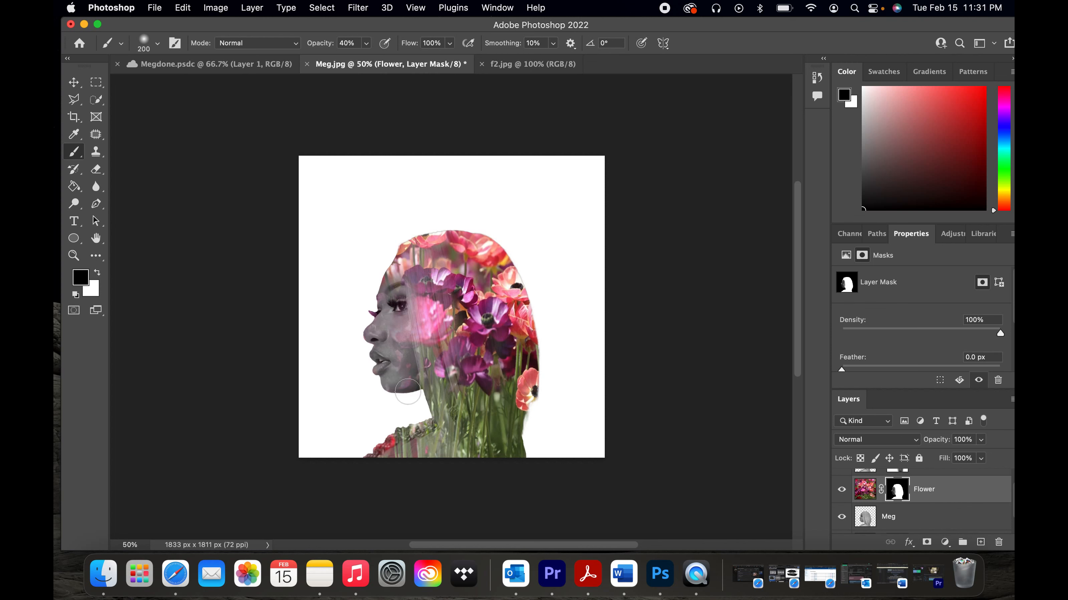
pyautogui.moveTo(384, 331)
pyautogui.mouseDown()
pyautogui.moveTo(377, 303)
pyautogui.moveTo(391, 273)
pyautogui.moveTo(389, 302)
pyautogui.moveTo(362, 305)
pyautogui.moveTo(378, 286)
pyautogui.moveTo(390, 300)
pyautogui.moveTo(391, 263)
pyautogui.moveTo(393, 294)
pyautogui.moveTo(410, 309)
pyautogui.moveTo(394, 366)
pyautogui.moveTo(404, 345)
pyautogui.moveTo(395, 324)
pyautogui.moveTo(408, 349)
pyautogui.moveTo(389, 290)
pyautogui.moveTo(372, 390)
pyautogui.moveTo(362, 322)
pyautogui.moveTo(370, 333)
pyautogui.mouseUp()
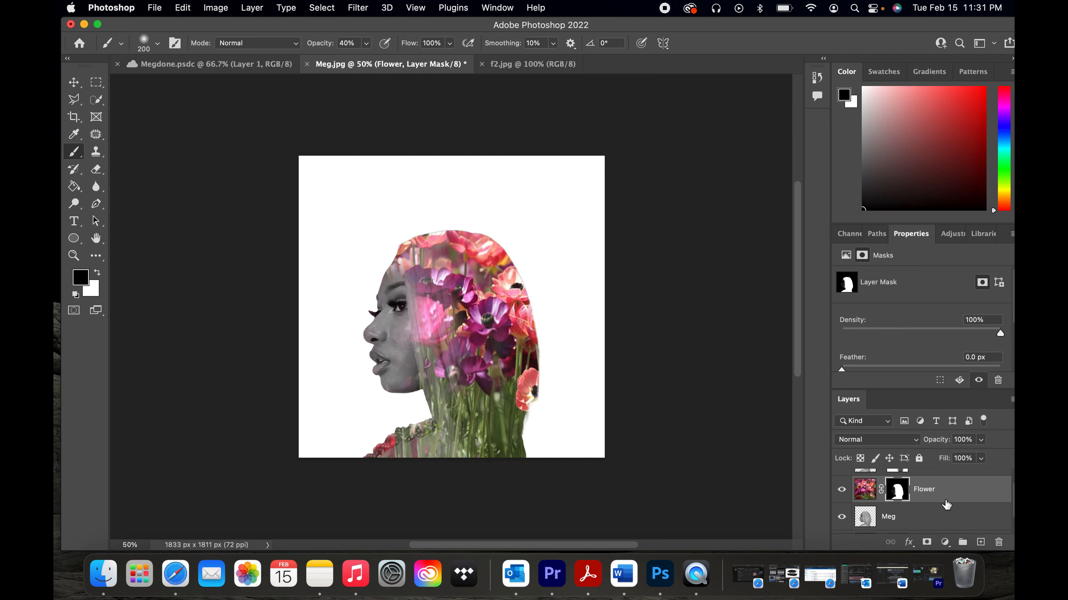
# - Change the Background fill layer's color to aa6498, sampled from a light purple petal in the flower image
pyautogui.scroll(-2, 947, 505)
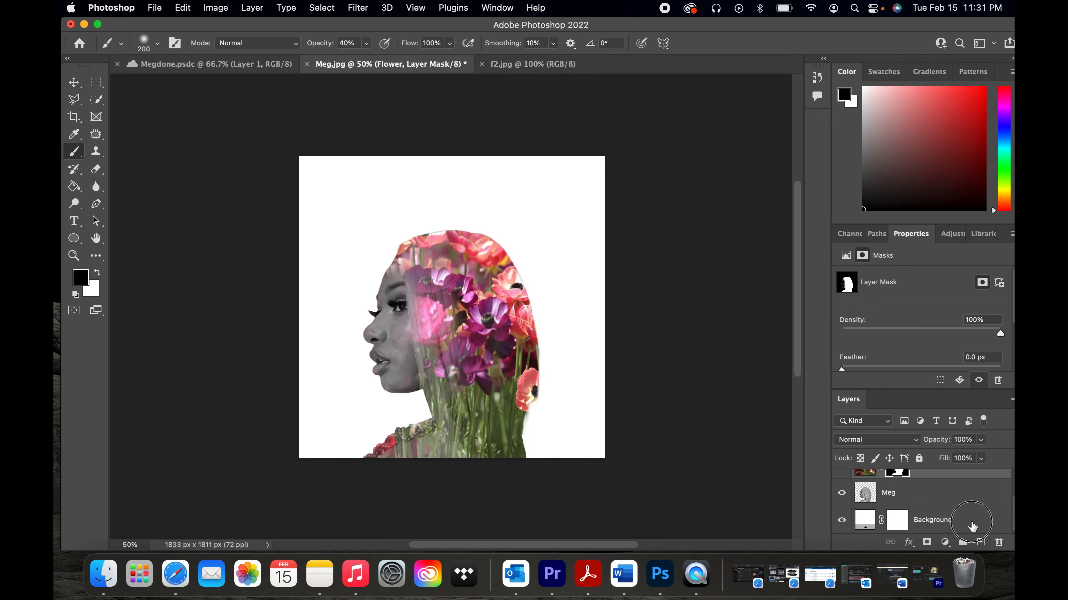
pyautogui.doubleClick(972, 526)
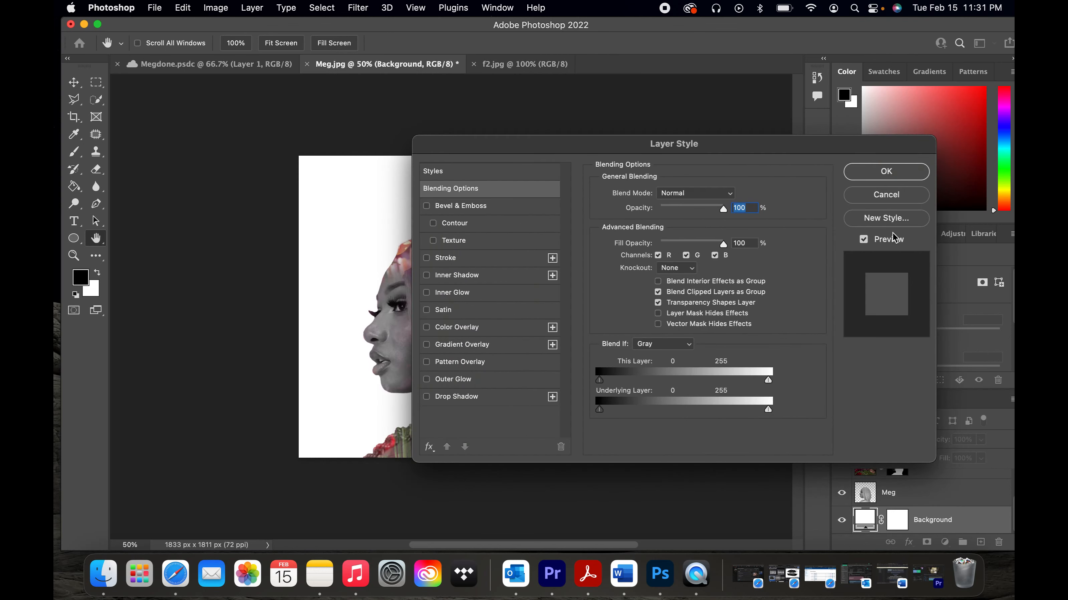
pyautogui.click(882, 195)
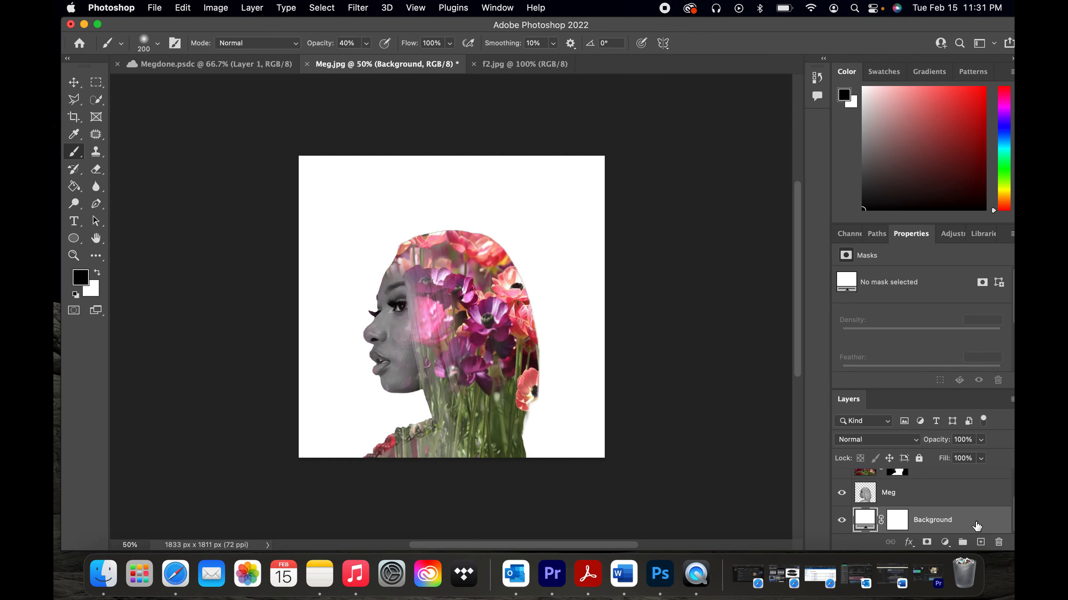
pyautogui.doubleClick(867, 520)
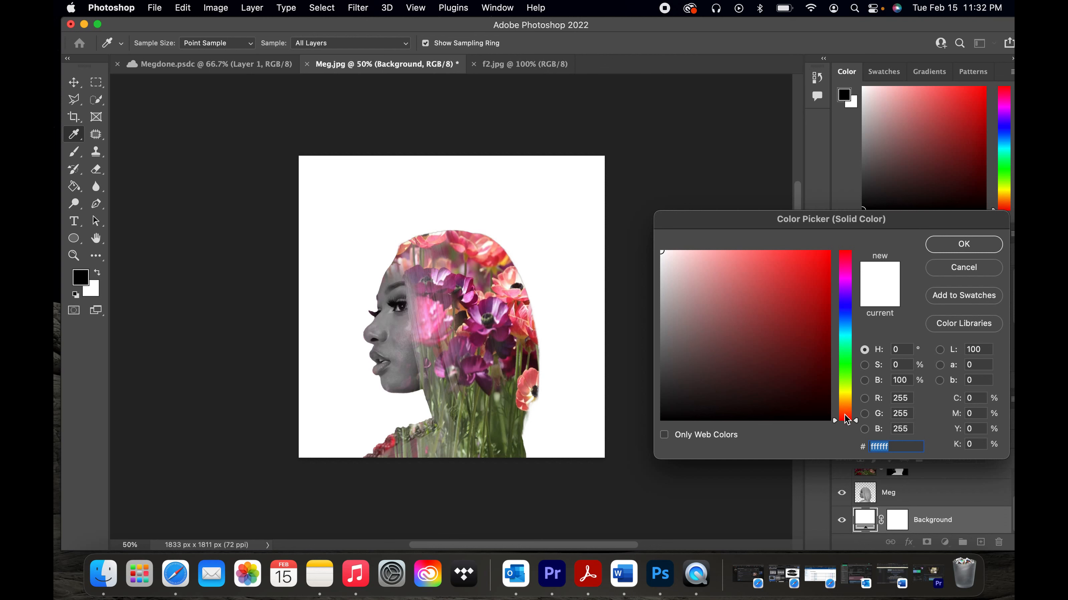
pyautogui.click(837, 400)
pyautogui.moveTo(836, 402)
pyautogui.mouseDown()
pyautogui.moveTo(838, 281)
pyautogui.moveTo(820, 283)
pyautogui.moveTo(798, 269)
pyautogui.moveTo(816, 265)
pyautogui.moveTo(834, 277)
pyautogui.moveTo(799, 262)
pyautogui.moveTo(813, 267)
pyautogui.mouseUp()
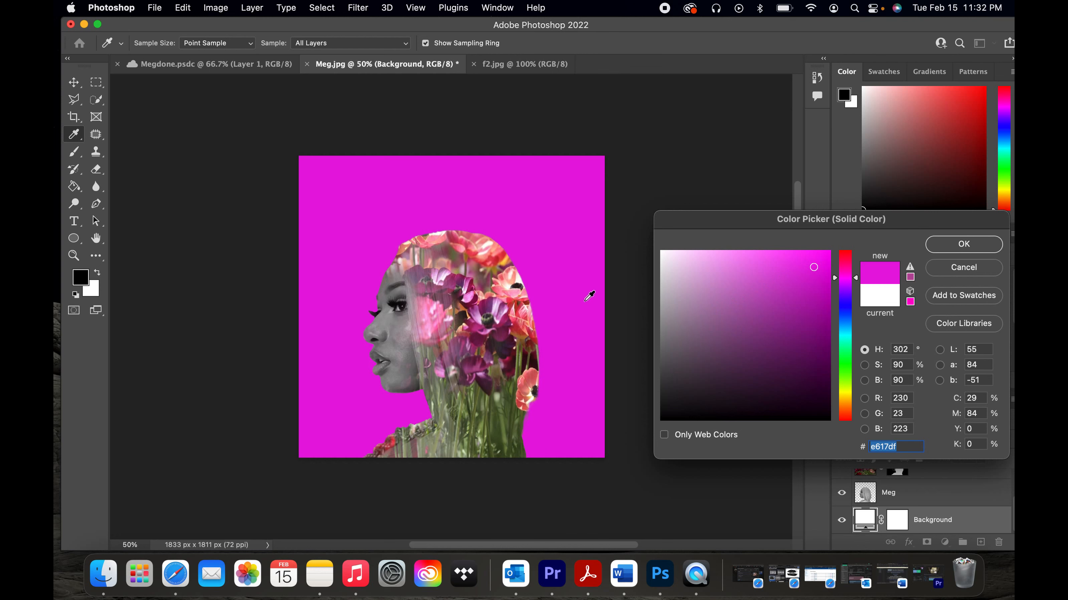
pyautogui.click(478, 326)
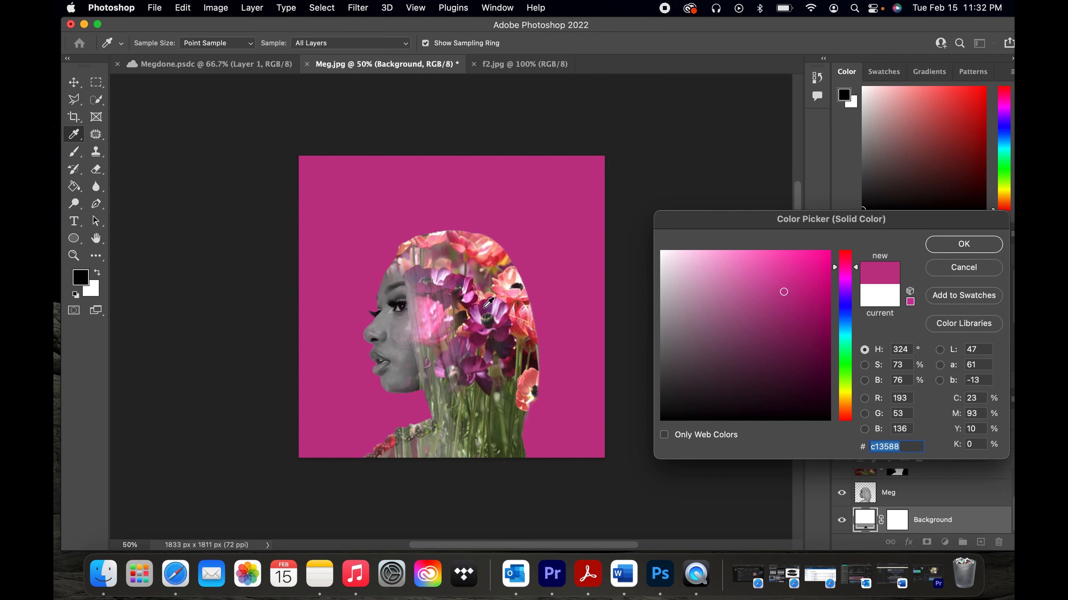
pyautogui.click(510, 293)
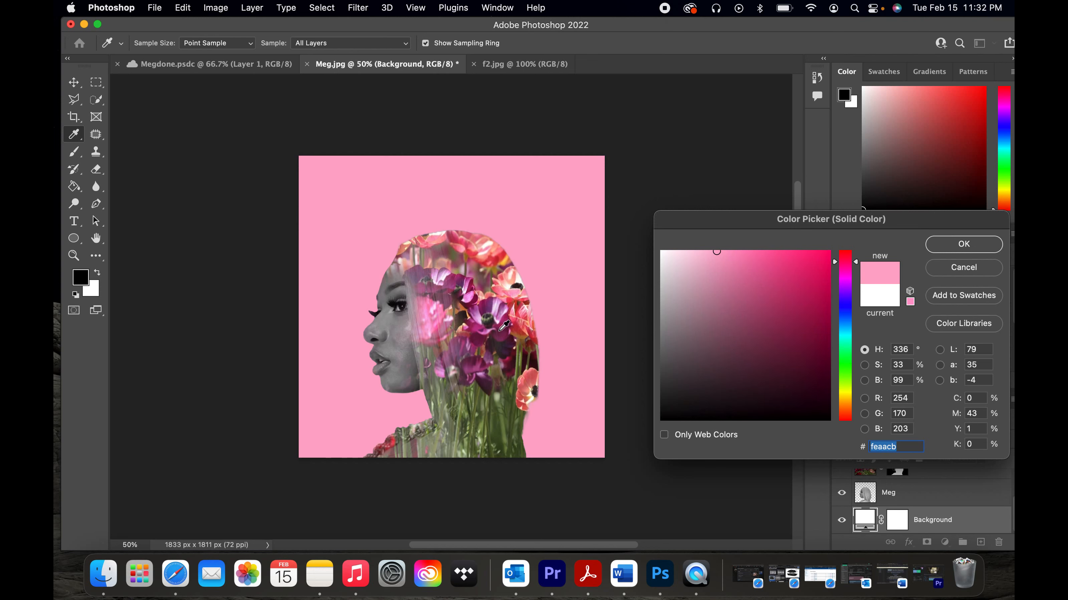
pyautogui.click(485, 309)
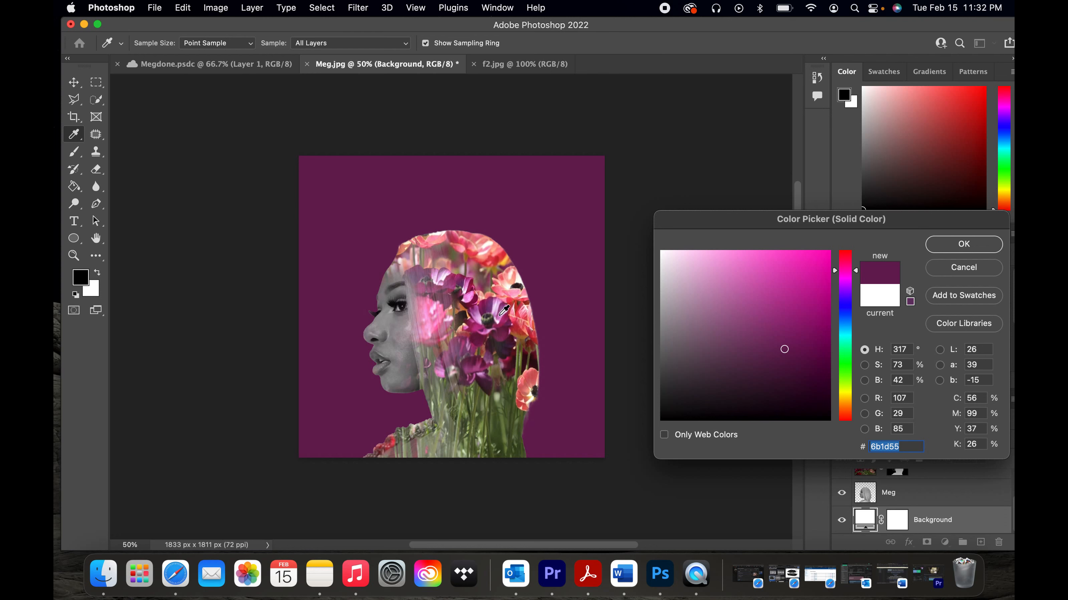
pyautogui.click(500, 307)
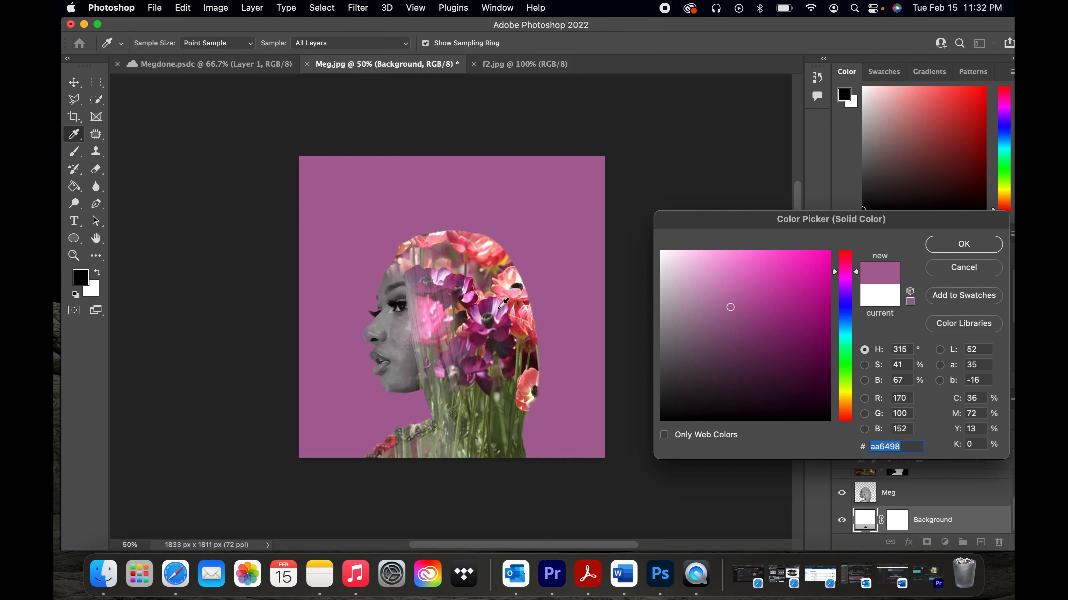
pyautogui.click(951, 252)
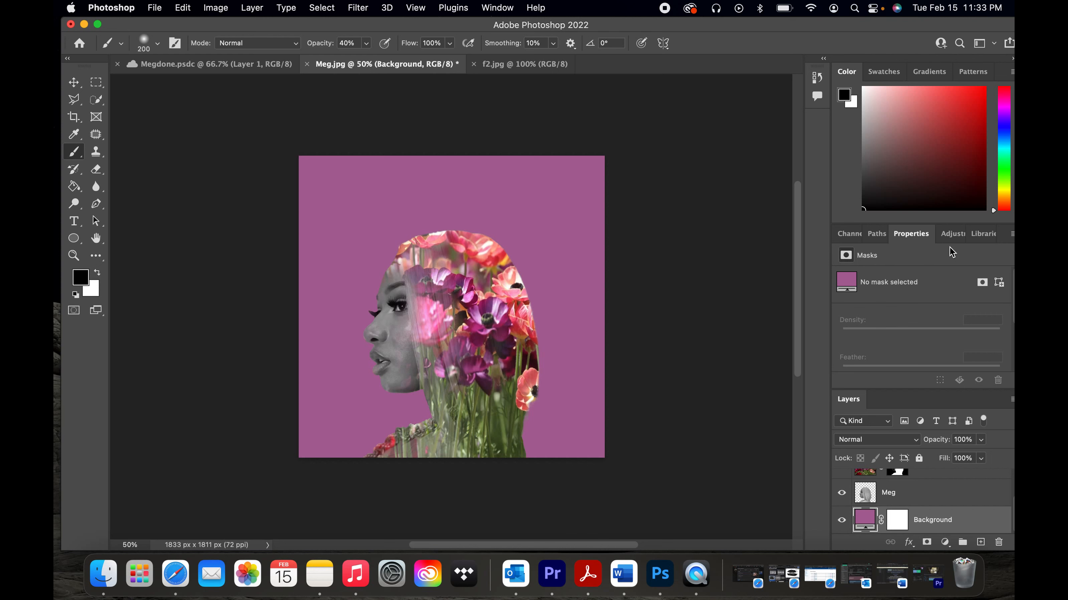
# - Duplicate the Flower layer and delete the layer mask from the copy
pyautogui.scroll(2, 941, 505)
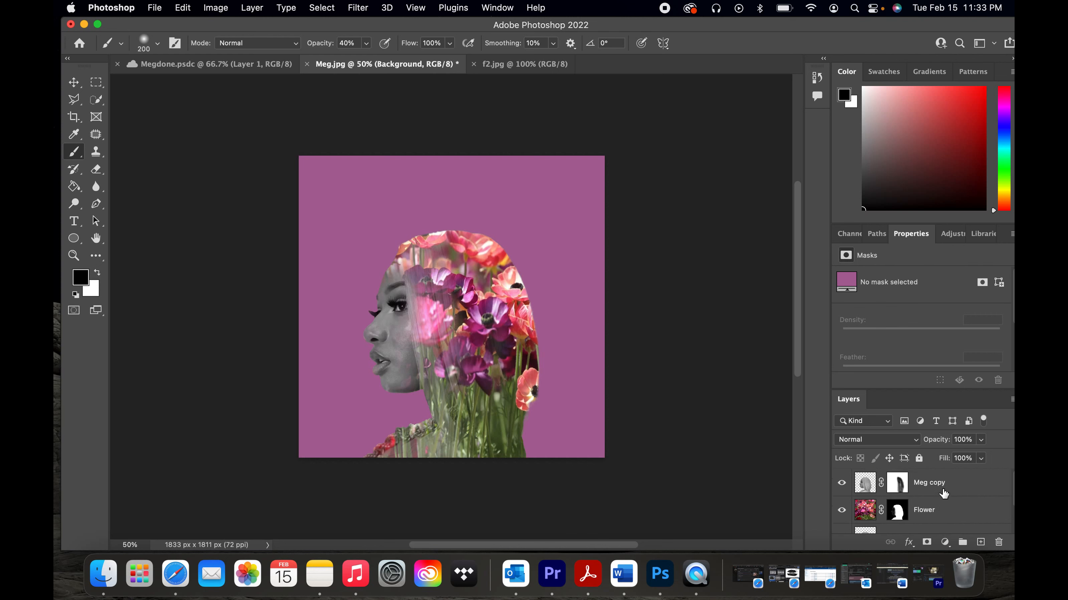
pyautogui.click(965, 514)
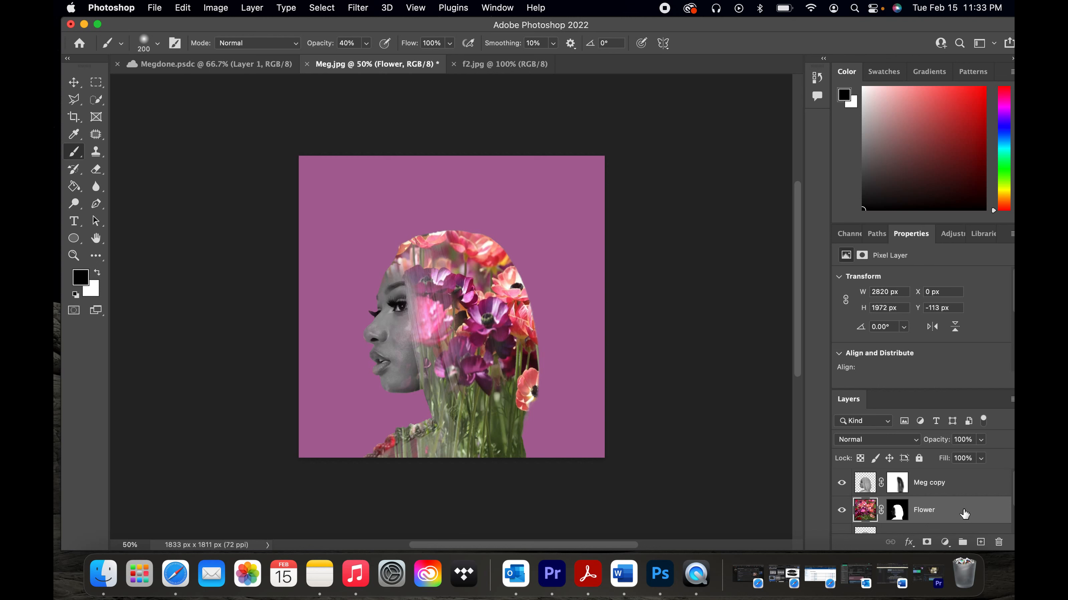
pyautogui.press('super+j')
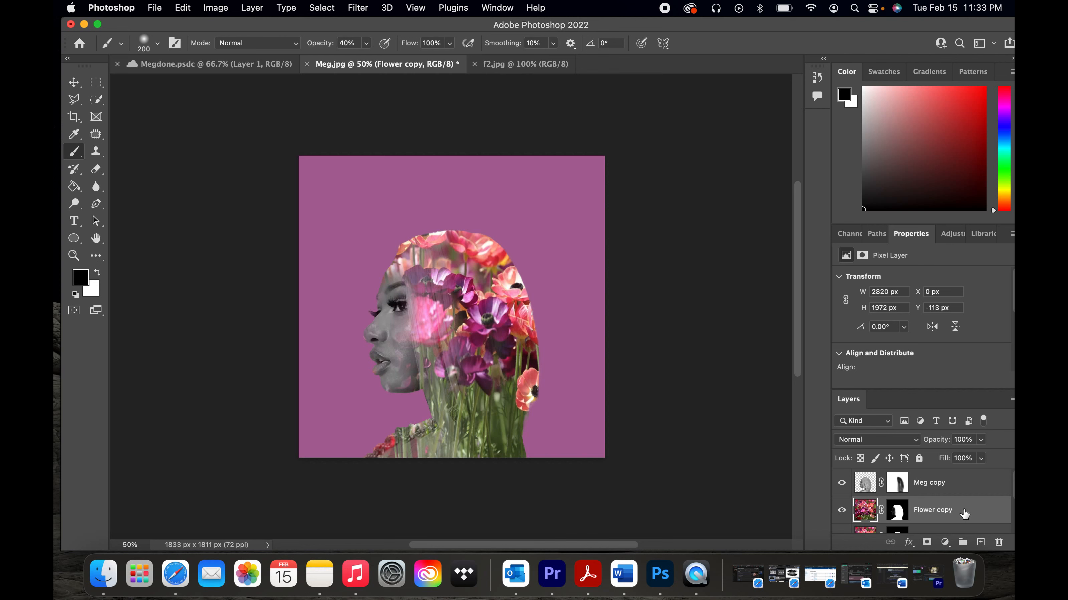
pyautogui.click(898, 511)
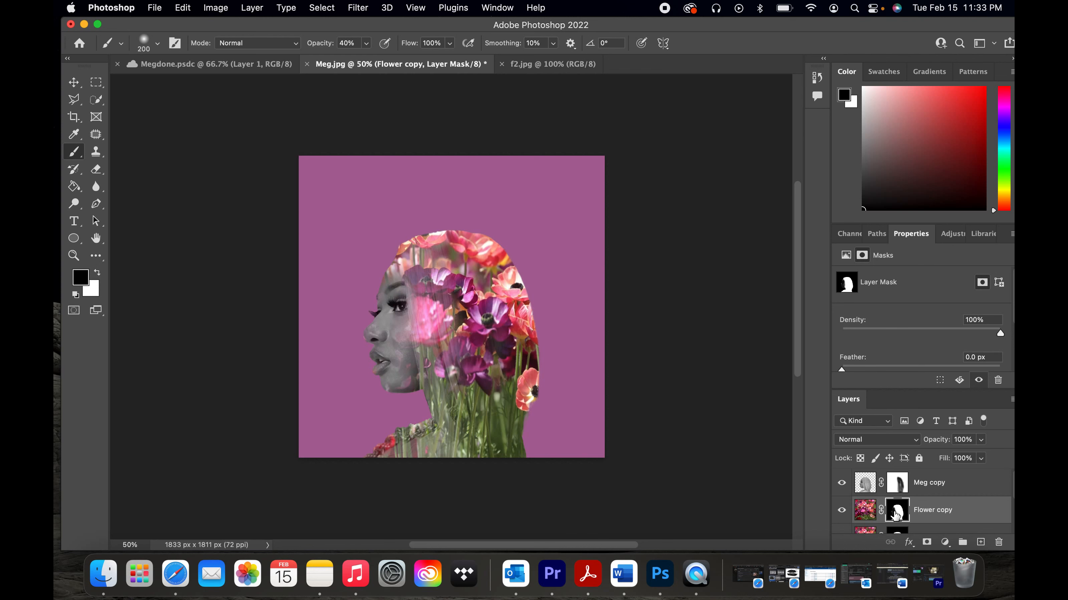
pyautogui.press('BackSpace')
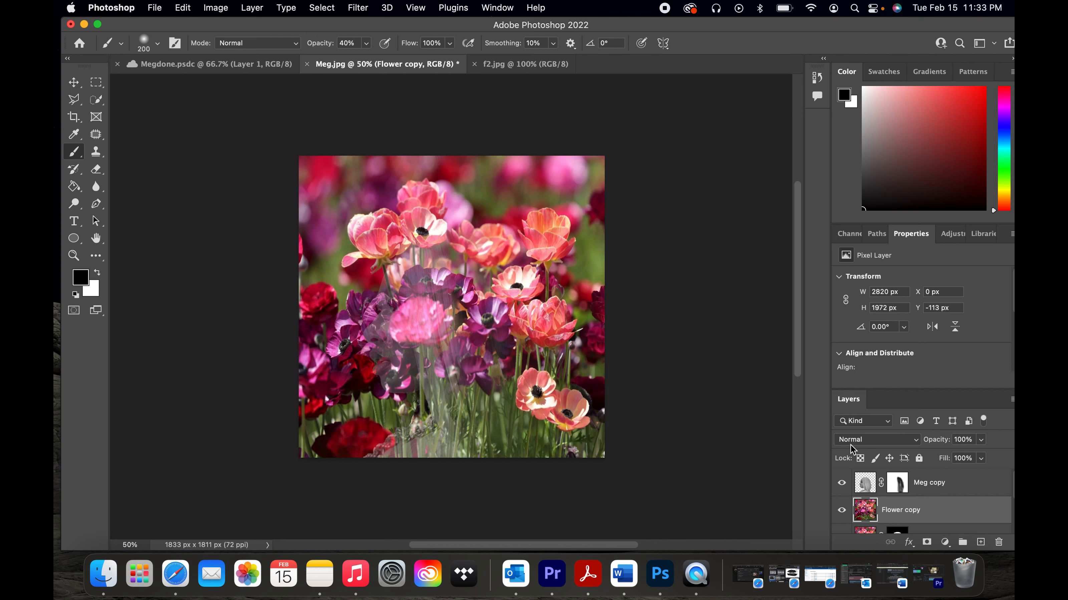
# - Set the Flower copy layer's blend mode to Lighten and add a black layer mask that hides it completely
pyautogui.click(891, 442)
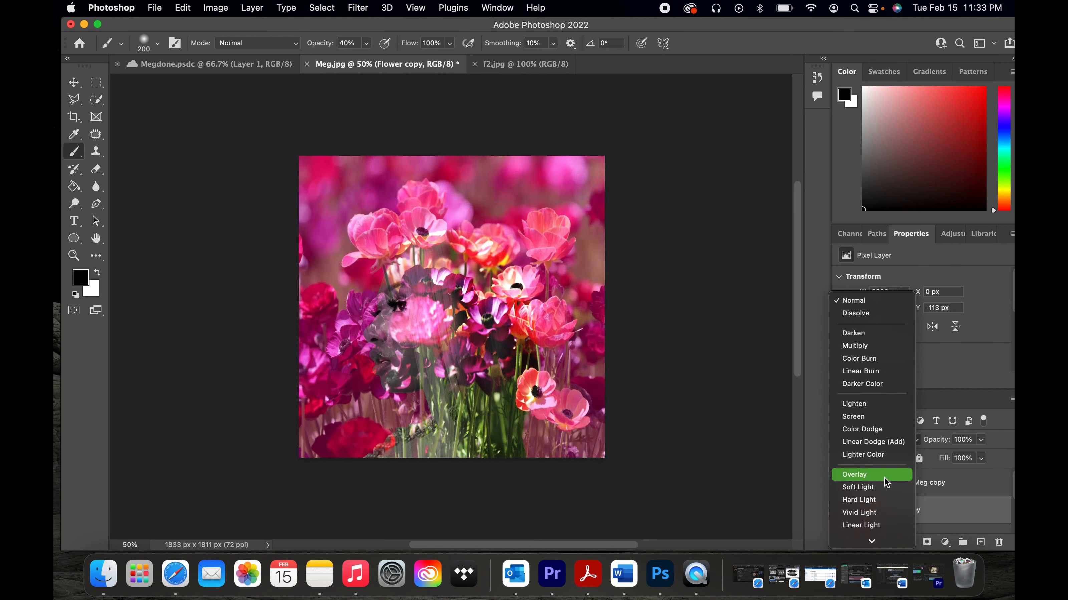
pyautogui.click(867, 407)
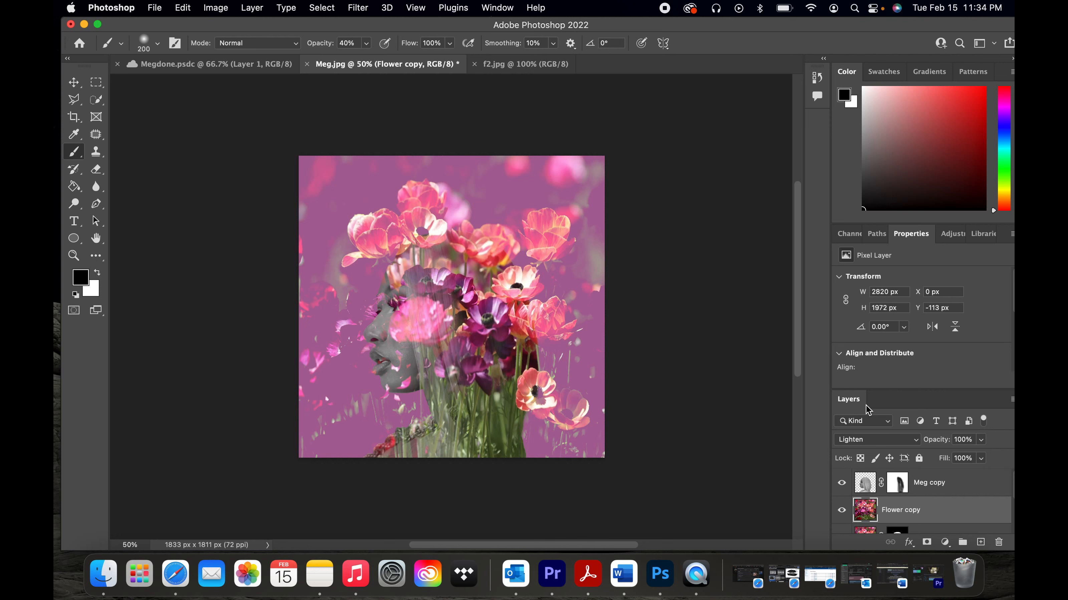
pyautogui.keyDown('alt'); pyautogui.click(926, 543); pyautogui.keyUp('alt')
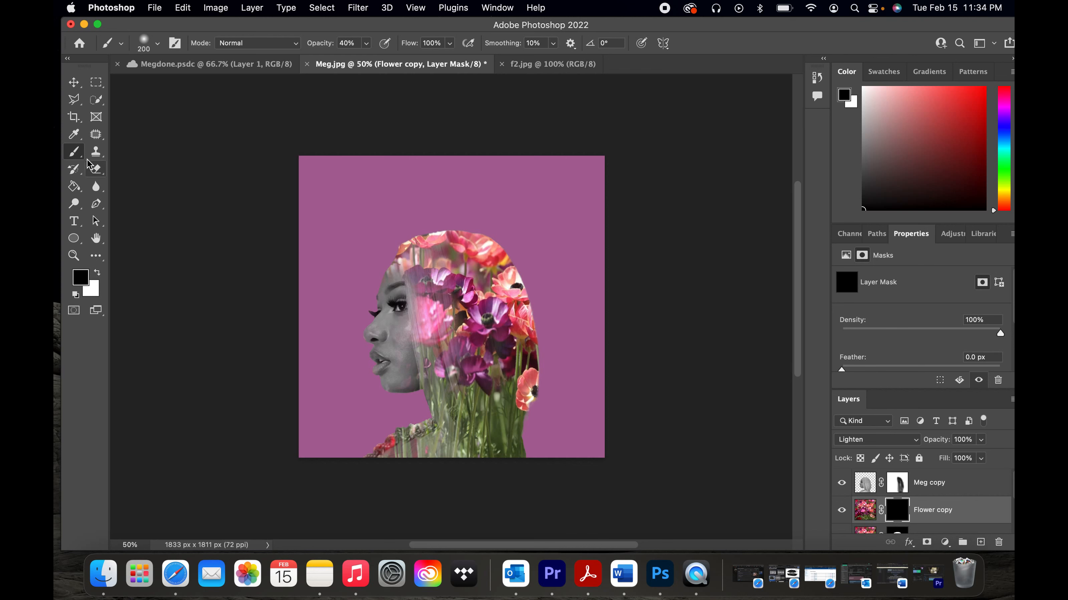
# - Paint white on the Flower copy mask around the top and back of the head to reveal flowers beyond the silhouette
pyautogui.click(99, 274)
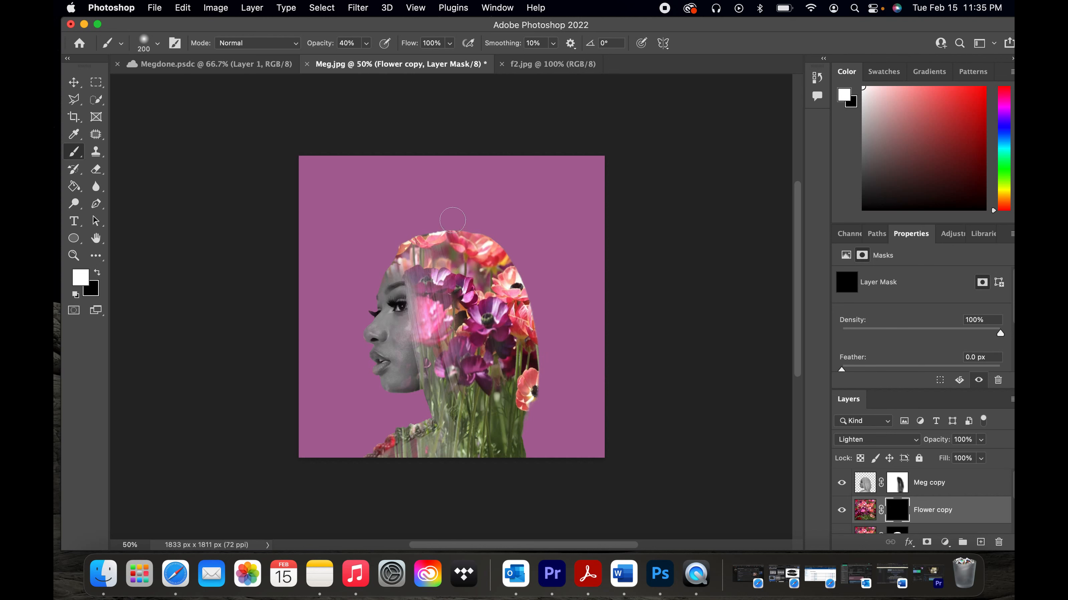
pyautogui.moveTo(423, 231)
pyautogui.mouseDown()
pyautogui.moveTo(446, 230)
pyautogui.moveTo(395, 248)
pyautogui.moveTo(413, 223)
pyautogui.moveTo(429, 222)
pyautogui.moveTo(371, 280)
pyautogui.moveTo(410, 234)
pyautogui.moveTo(459, 223)
pyautogui.moveTo(439, 219)
pyautogui.moveTo(496, 235)
pyautogui.moveTo(459, 216)
pyautogui.moveTo(475, 218)
pyautogui.moveTo(496, 238)
pyautogui.moveTo(480, 210)
pyautogui.moveTo(539, 276)
pyautogui.moveTo(544, 305)
pyautogui.moveTo(521, 261)
pyautogui.moveTo(546, 355)
pyautogui.moveTo(535, 448)
pyautogui.moveTo(535, 330)
pyautogui.moveTo(425, 232)
pyautogui.moveTo(386, 236)
pyautogui.moveTo(372, 263)
pyautogui.moveTo(400, 210)
pyautogui.moveTo(448, 201)
pyautogui.moveTo(458, 214)
pyautogui.moveTo(408, 208)
pyautogui.moveTo(386, 221)
pyautogui.moveTo(431, 186)
pyautogui.moveTo(490, 208)
pyautogui.moveTo(489, 228)
pyautogui.moveTo(503, 208)
pyautogui.moveTo(521, 228)
pyautogui.moveTo(551, 281)
pyautogui.moveTo(495, 198)
pyautogui.moveTo(491, 210)
pyautogui.moveTo(402, 216)
pyautogui.moveTo(359, 245)
pyautogui.moveTo(369, 227)
pyautogui.moveTo(373, 256)
pyautogui.moveTo(388, 263)
pyautogui.moveTo(375, 253)
pyautogui.moveTo(387, 214)
pyautogui.moveTo(433, 210)
pyautogui.moveTo(437, 254)
pyautogui.moveTo(462, 238)
pyautogui.moveTo(472, 197)
pyautogui.moveTo(525, 221)
pyautogui.moveTo(521, 280)
pyautogui.moveTo(536, 223)
pyautogui.moveTo(554, 266)
pyautogui.moveTo(536, 218)
pyautogui.moveTo(483, 256)
pyautogui.moveTo(548, 281)
pyautogui.moveTo(559, 391)
pyautogui.moveTo(552, 283)
pyautogui.moveTo(546, 404)
pyautogui.moveTo(525, 437)
pyautogui.moveTo(558, 303)
pyautogui.moveTo(488, 210)
pyautogui.moveTo(378, 227)
pyautogui.moveTo(337, 274)
pyautogui.moveTo(458, 193)
pyautogui.moveTo(488, 231)
pyautogui.moveTo(506, 234)
pyautogui.moveTo(493, 208)
pyautogui.moveTo(544, 217)
pyautogui.moveTo(545, 286)
pyautogui.moveTo(574, 246)
pyautogui.moveTo(521, 218)
pyautogui.moveTo(555, 299)
pyautogui.moveTo(558, 375)
pyautogui.moveTo(525, 381)
pyautogui.moveTo(542, 391)
pyautogui.moveTo(532, 311)
pyautogui.moveTo(517, 329)
pyautogui.moveTo(502, 252)
pyautogui.moveTo(452, 207)
pyautogui.mouseUp()
pyautogui.moveTo(358, 235)
pyautogui.mouseDown()
pyautogui.moveTo(379, 214)
pyautogui.moveTo(426, 197)
pyautogui.mouseUp()
pyautogui.moveTo(451, 208)
pyautogui.mouseDown()
pyautogui.moveTo(475, 228)
pyautogui.moveTo(461, 236)
pyautogui.moveTo(489, 254)
pyautogui.moveTo(478, 292)
pyautogui.moveTo(529, 228)
pyautogui.moveTo(554, 250)
pyautogui.moveTo(555, 298)
pyautogui.mouseUp()
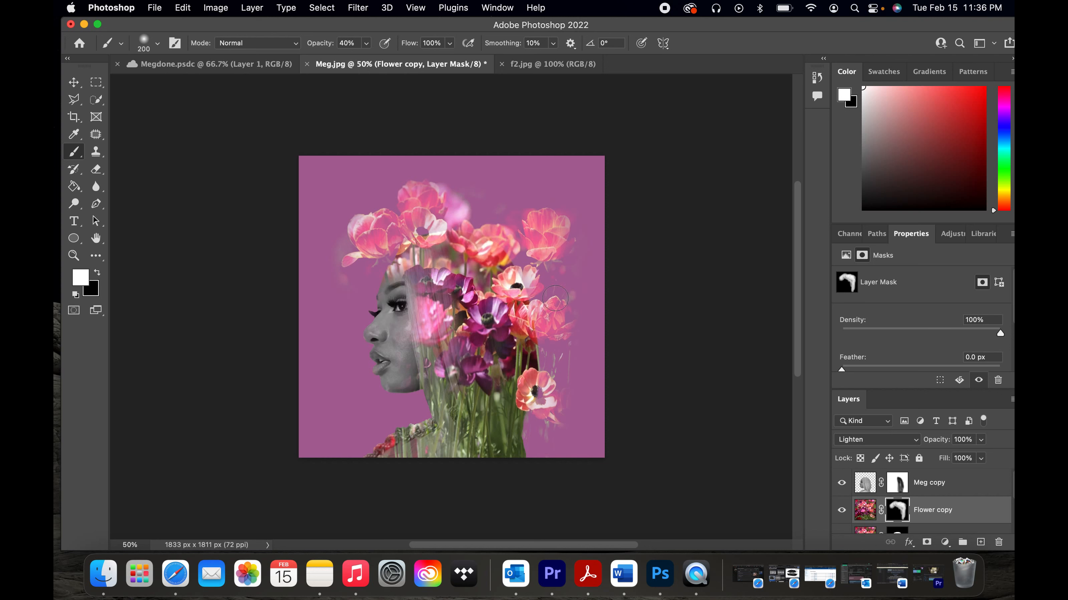
pyautogui.moveTo(496, 197)
pyautogui.mouseDown()
pyautogui.moveTo(454, 198)
pyautogui.moveTo(508, 237)
pyautogui.mouseUp()
pyautogui.moveTo(527, 365)
pyautogui.mouseDown()
pyautogui.moveTo(549, 347)
pyautogui.moveTo(555, 363)
pyautogui.moveTo(534, 404)
pyautogui.mouseUp()
pyautogui.moveTo(388, 250)
pyautogui.mouseDown()
pyautogui.moveTo(347, 246)
pyautogui.moveTo(348, 228)
pyautogui.moveTo(382, 206)
pyautogui.mouseUp()
# - Add a Solid Color fill layer in pink ed59b4 above the Meg copy layer
pyautogui.click(949, 489)
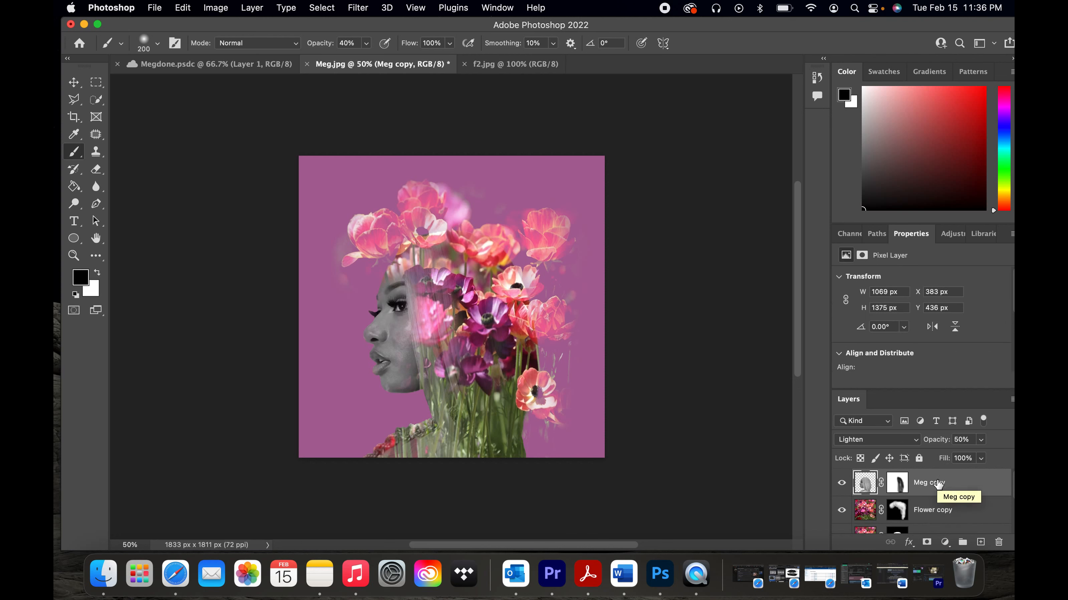
pyautogui.click(946, 543)
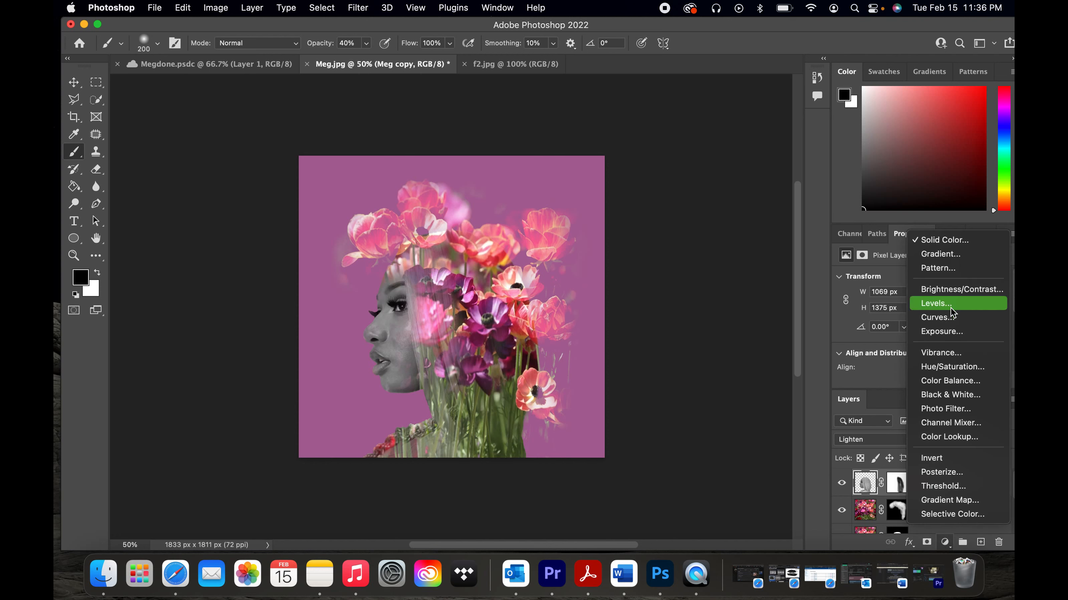
pyautogui.click(948, 245)
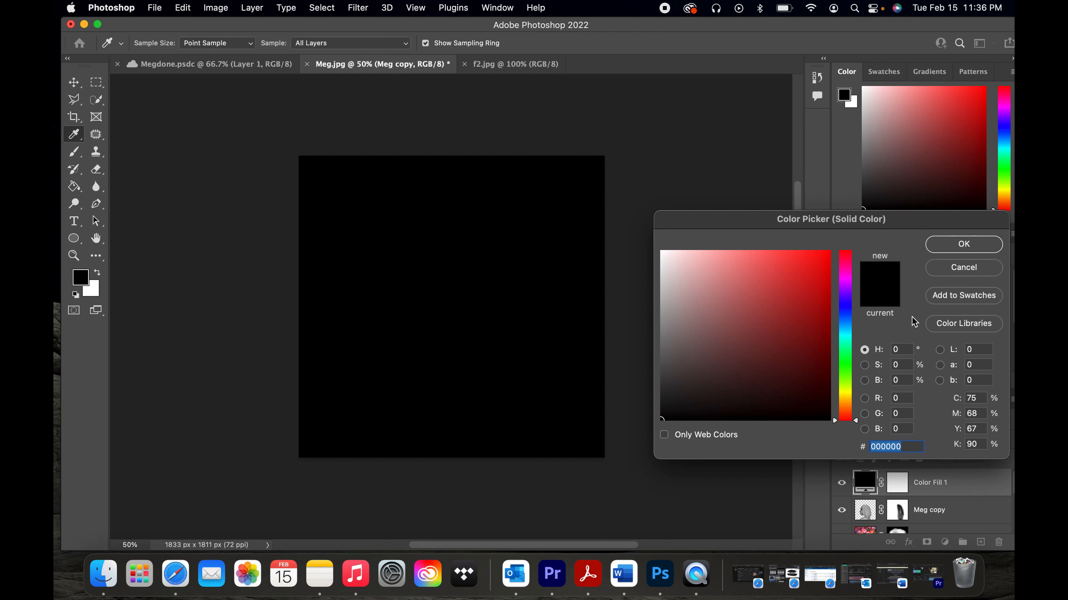
pyautogui.moveTo(836, 426)
pyautogui.mouseDown()
pyautogui.moveTo(843, 252)
pyautogui.moveTo(844, 286)
pyautogui.moveTo(844, 272)
pyautogui.moveTo(805, 266)
pyautogui.moveTo(796, 290)
pyautogui.moveTo(771, 265)
pyautogui.moveTo(724, 263)
pyautogui.moveTo(767, 263)
pyautogui.mouseUp()
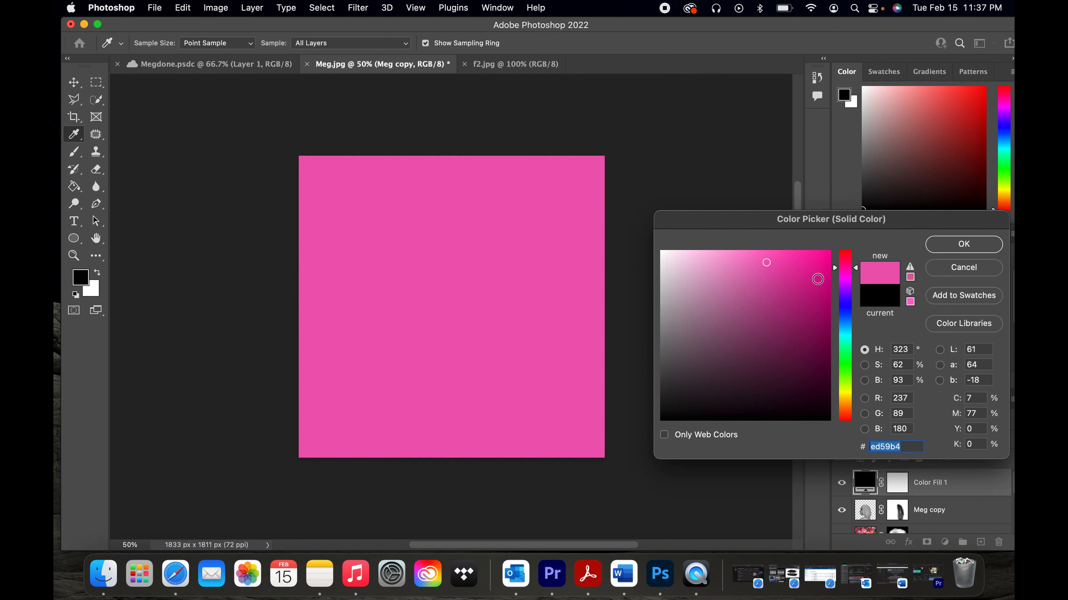
pyautogui.click(958, 250)
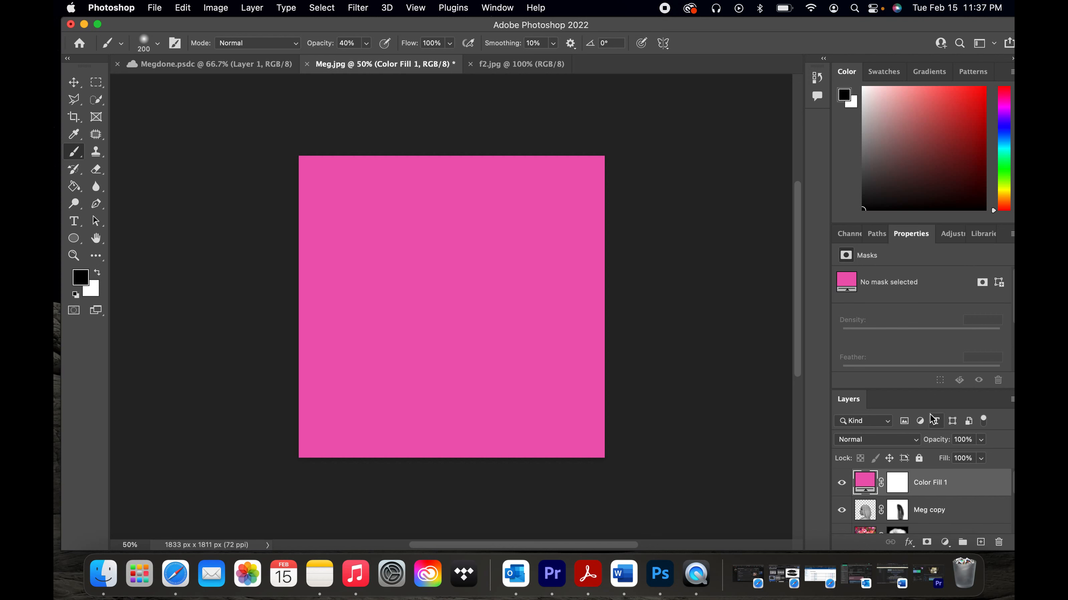
# - Set the pink fill layer's blend mode to Multiply and its opacity to 70%
pyautogui.click(902, 443)
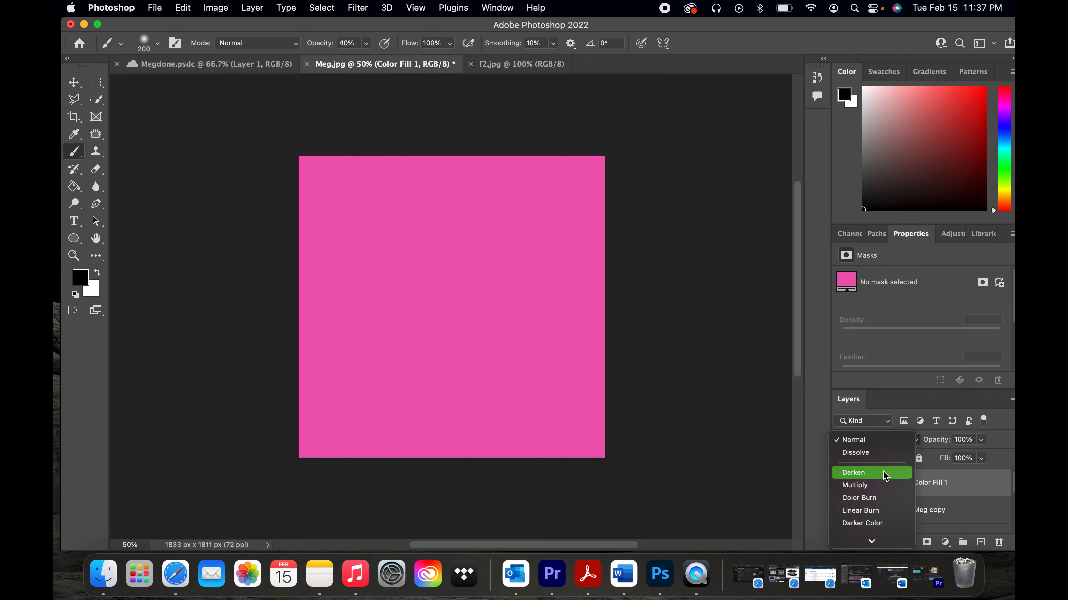
pyautogui.click(877, 486)
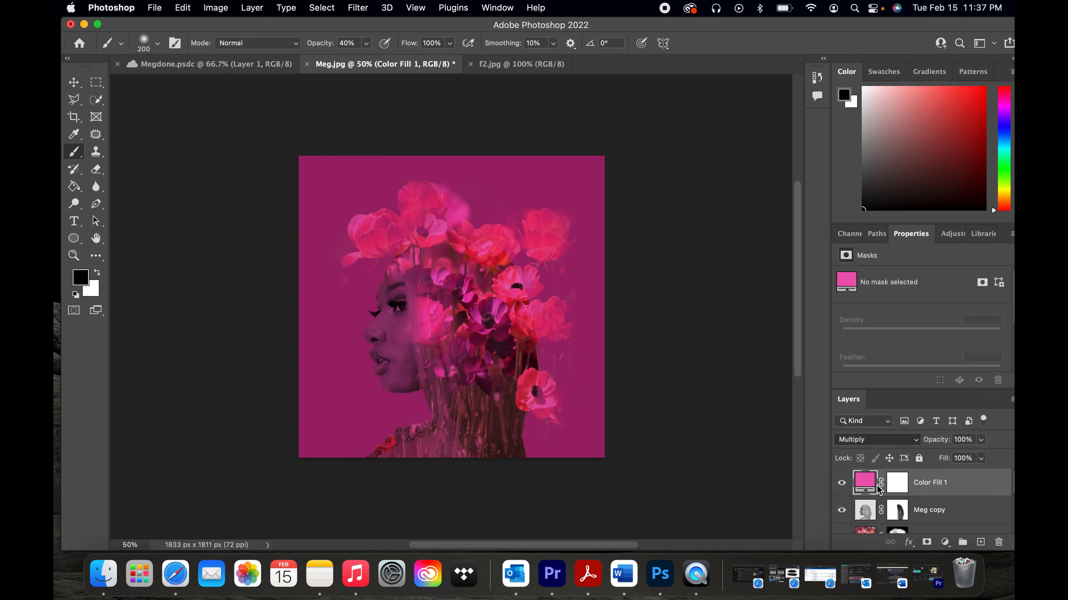
pyautogui.click(962, 440)
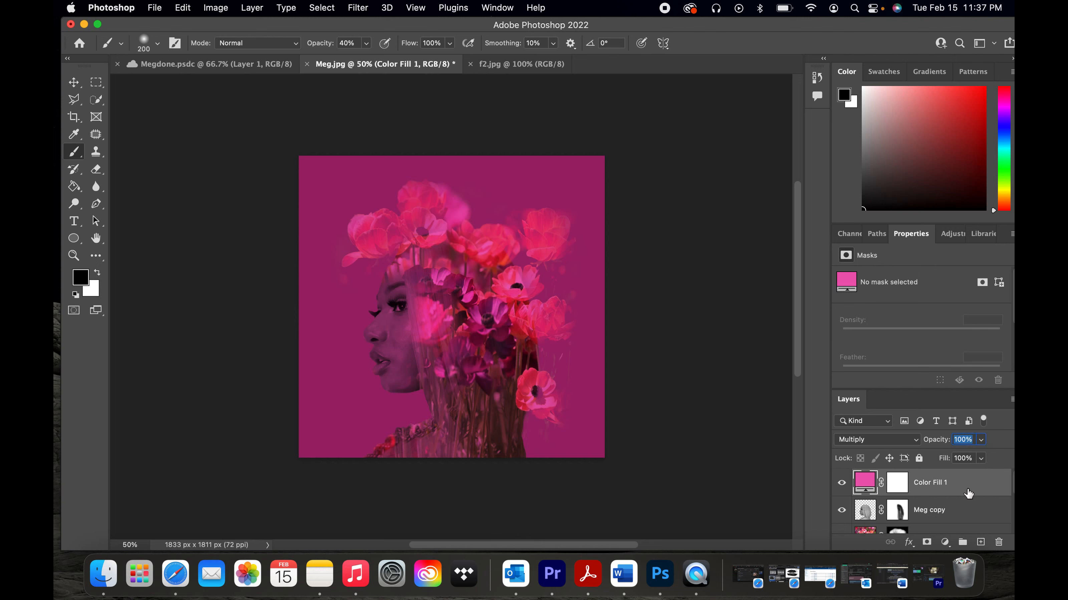
pyautogui.write('70')
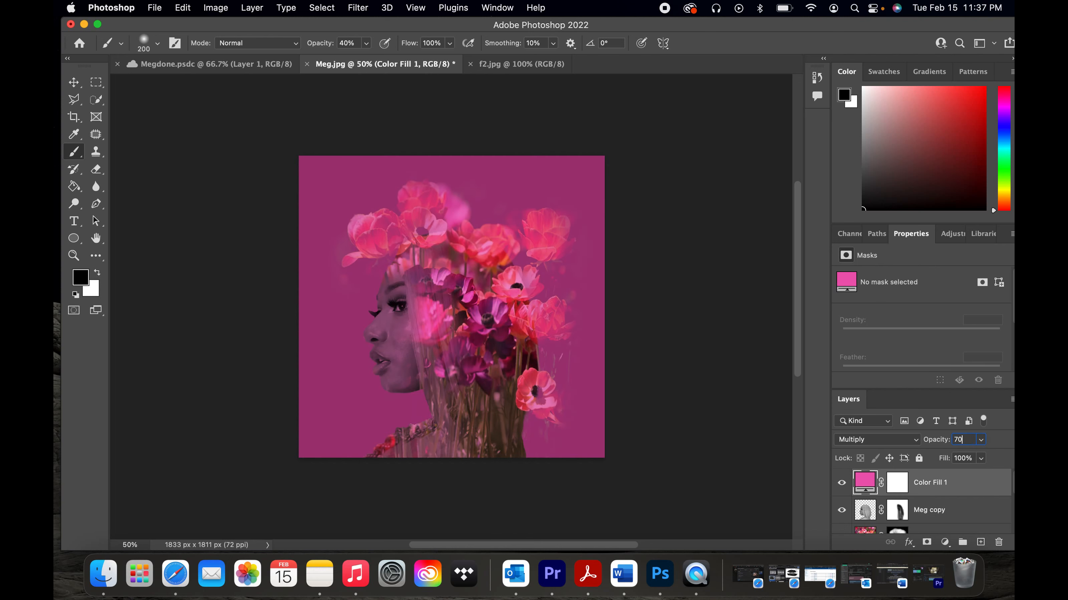
pyautogui.press('Return')
pyautogui.press('super+alt+shift+e')
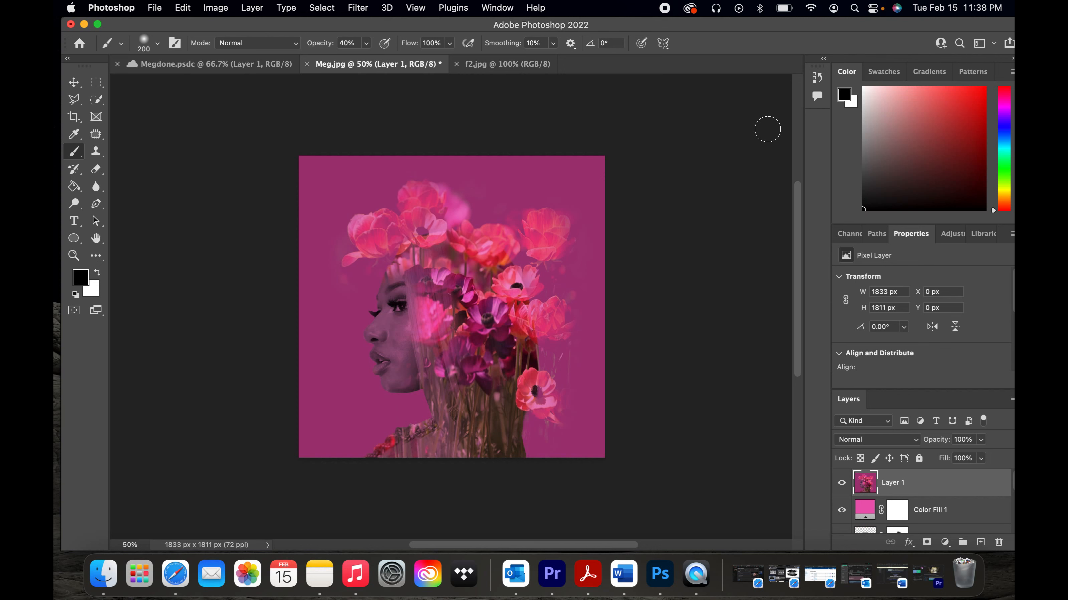
pyautogui.scroll(-1, 905, 488)
pyautogui.click(905, 488)
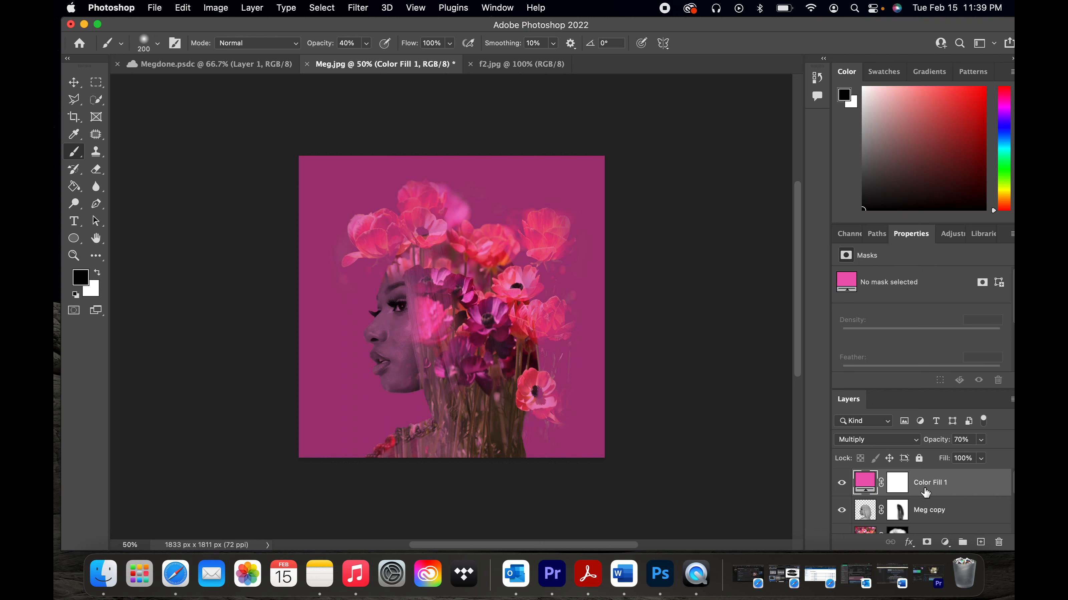
pyautogui.rightClick(924, 488)
pyautogui.moveTo(894, 548)
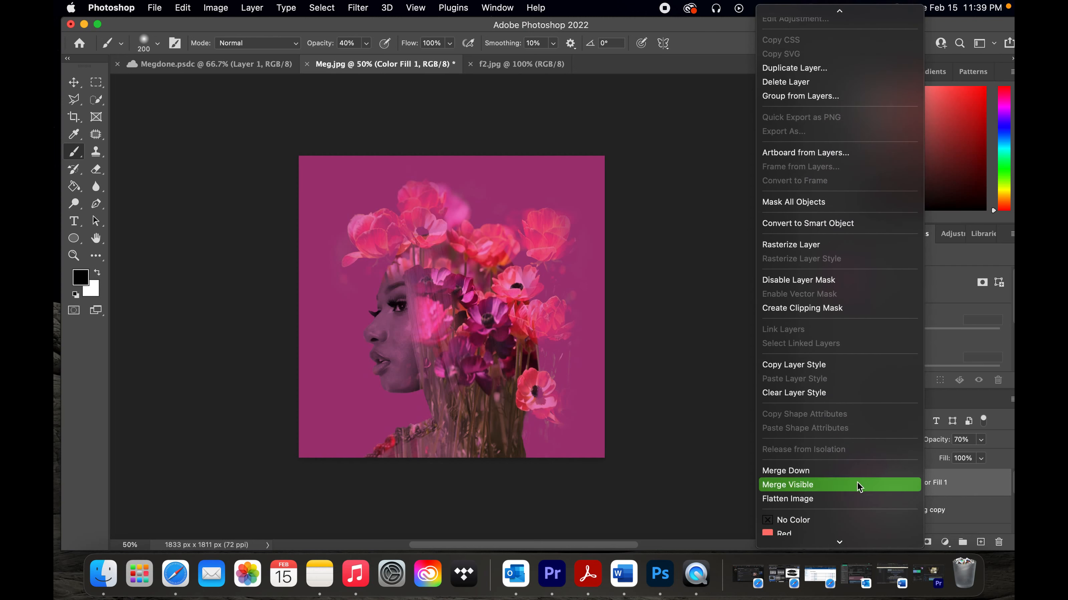
pyautogui.press('Escape')
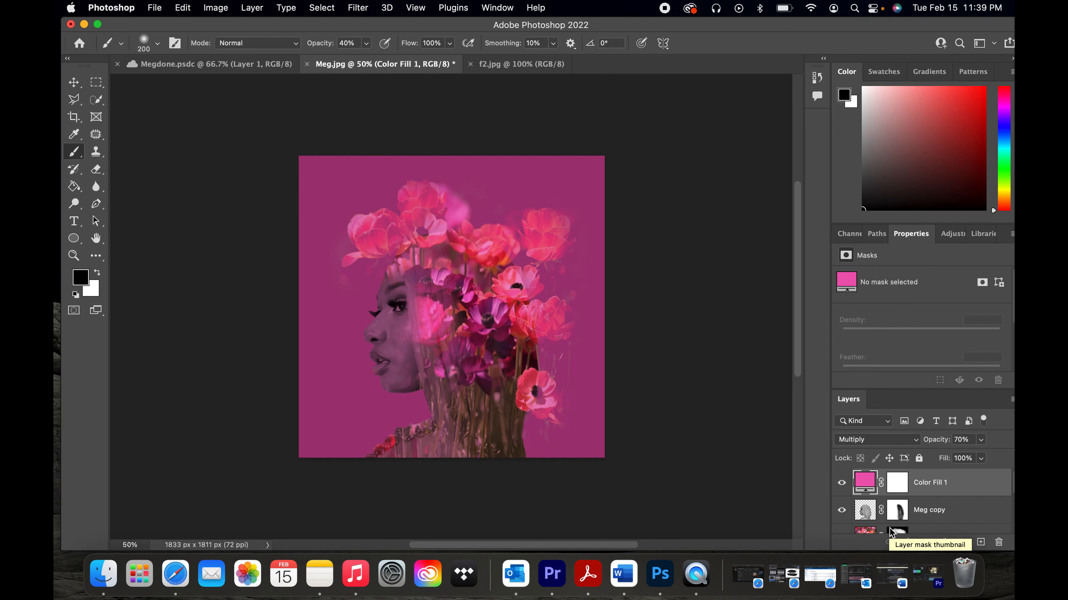
pyautogui.moveTo(890, 531); pyautogui.dragTo(890, 532)
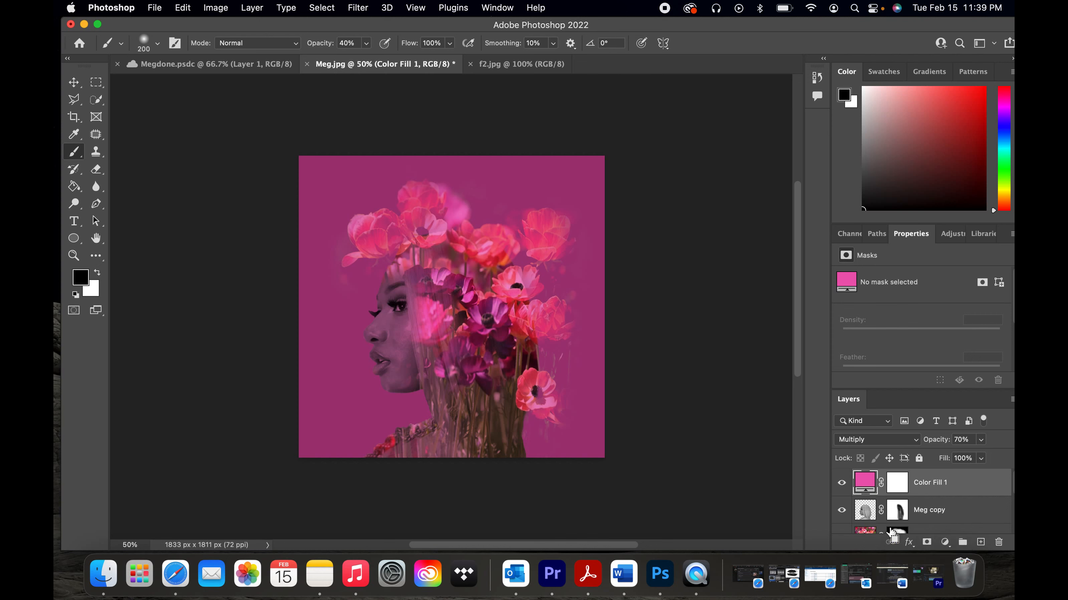
# - Stamp all visible layers into a new merged layer above the pink color fill, keeping the originals
pyautogui.press('super+alt+shift+e')
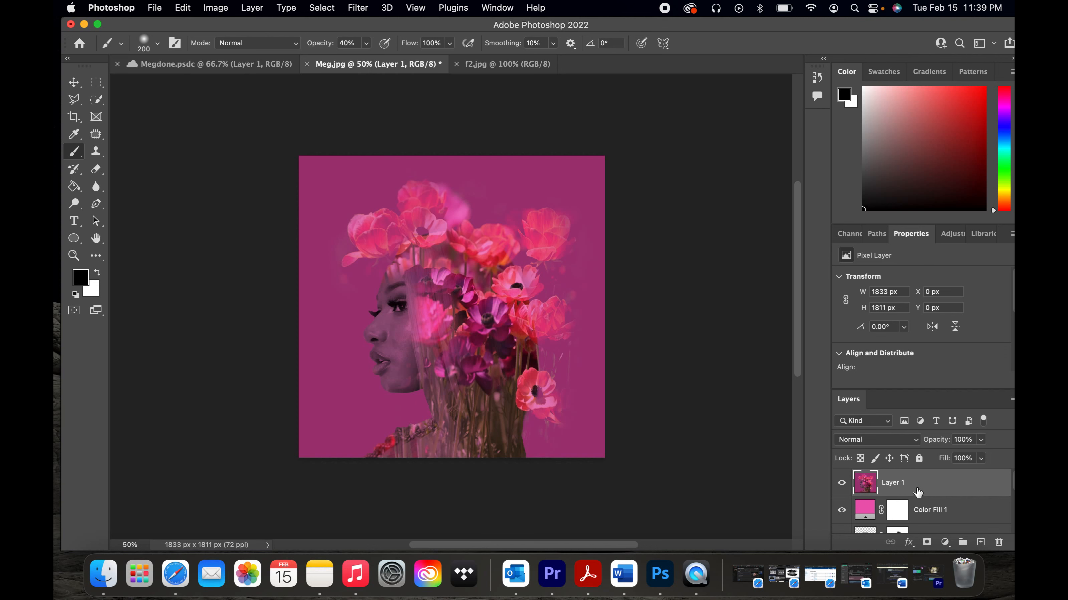
# - Desaturate the merged Layer 1 at the top of the stack
pyautogui.click(225, 10)
pyautogui.moveTo(233, 45)
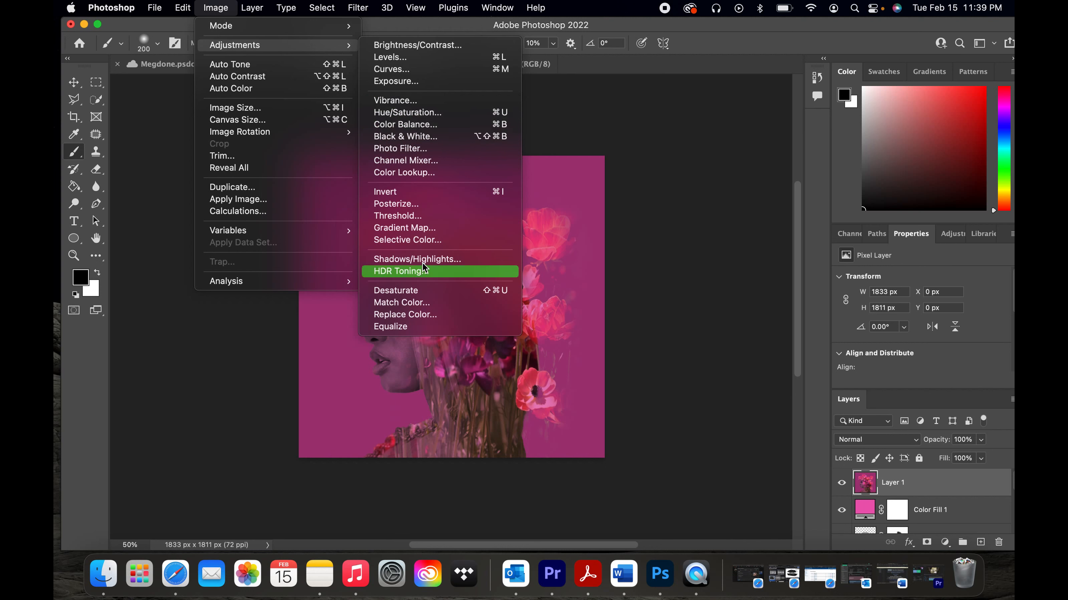
pyautogui.click(421, 291)
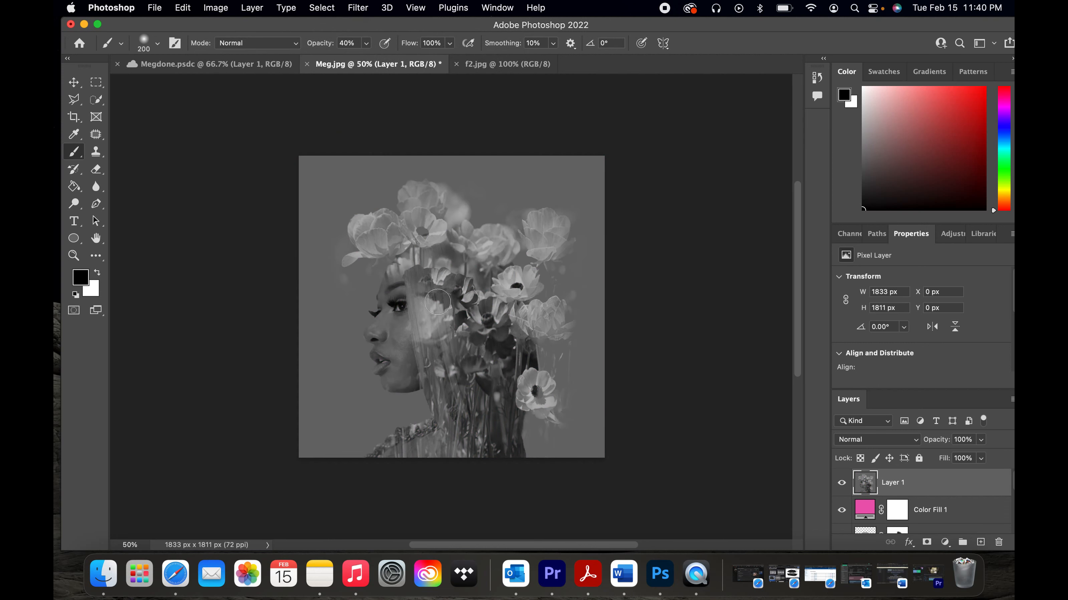
# - Set Layer 1's blend mode to Soft Light and its opacity to 30%
pyautogui.click(882, 443)
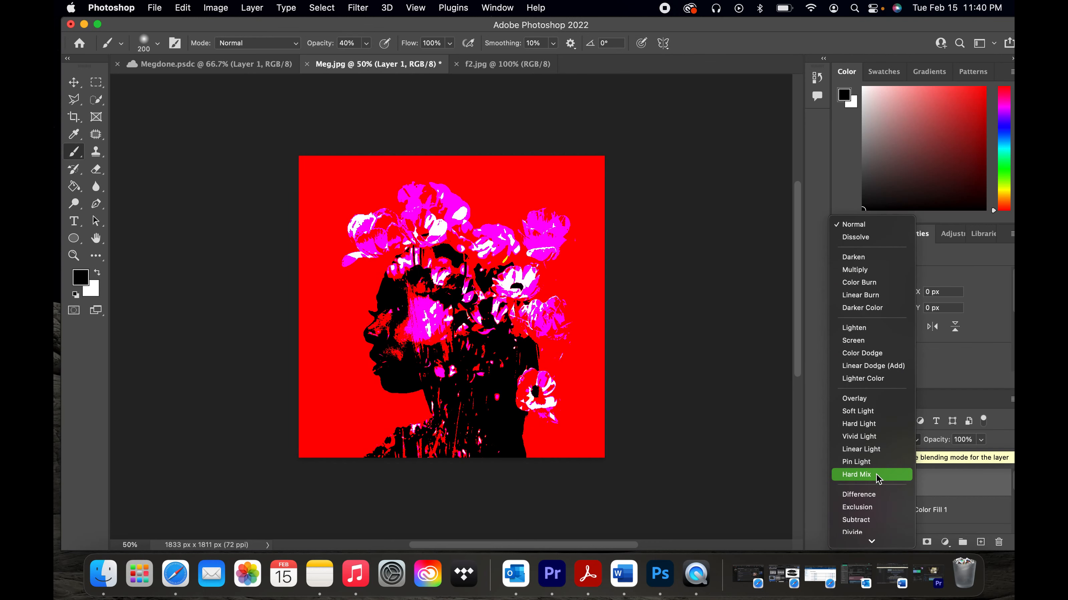
pyautogui.click(870, 414)
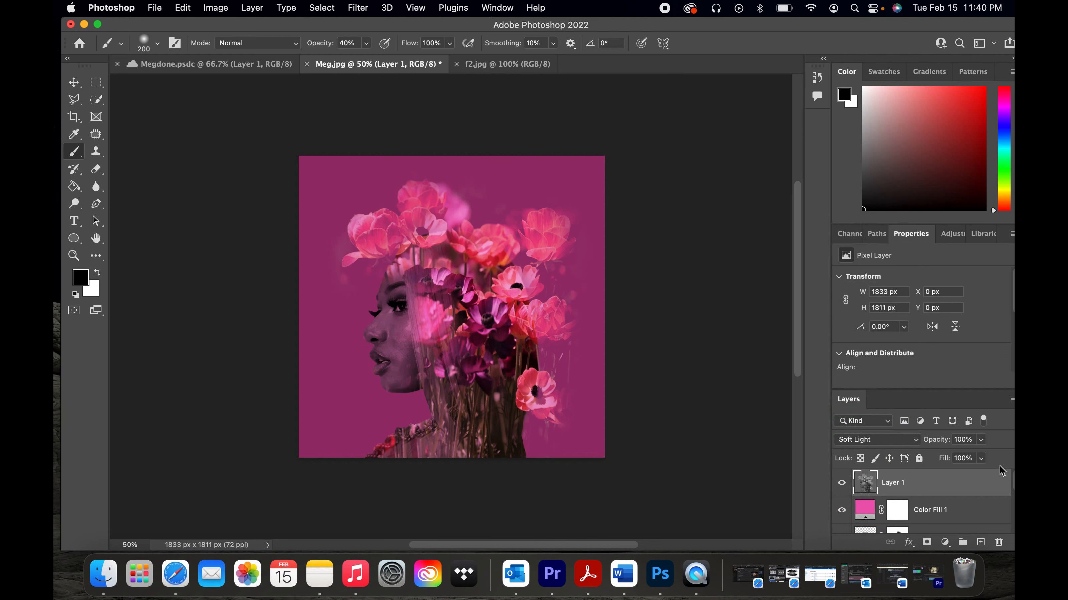
pyautogui.click(965, 440)
pyautogui.write('30')
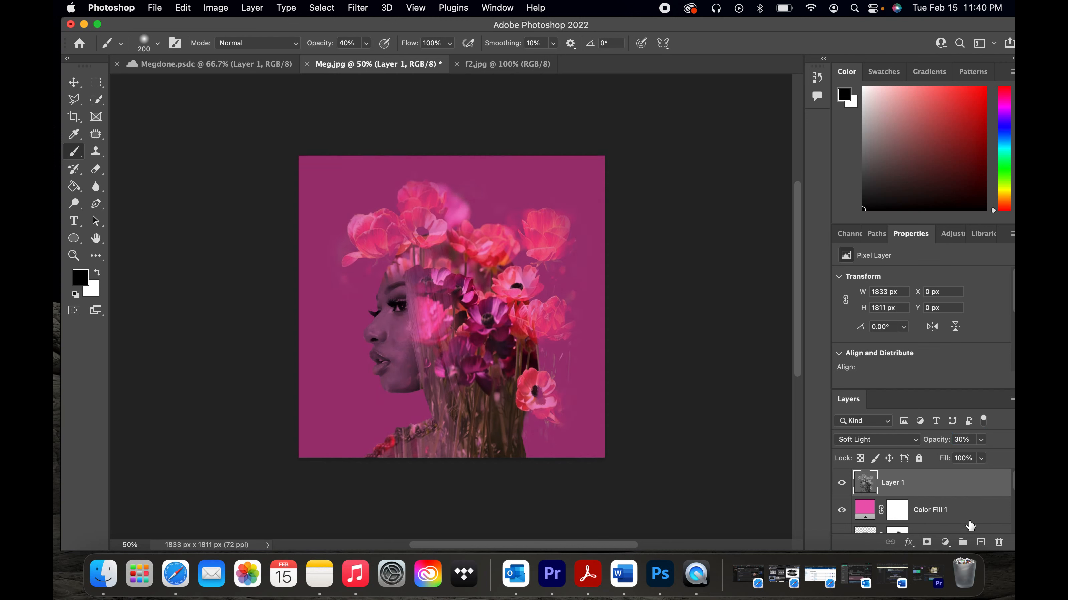
# - Reduce the pink Color Fill 1 layer's opacity to 20%
pyautogui.scroll(-2, 966, 521)
pyautogui.scroll(2, 965, 522)
pyautogui.click(965, 516)
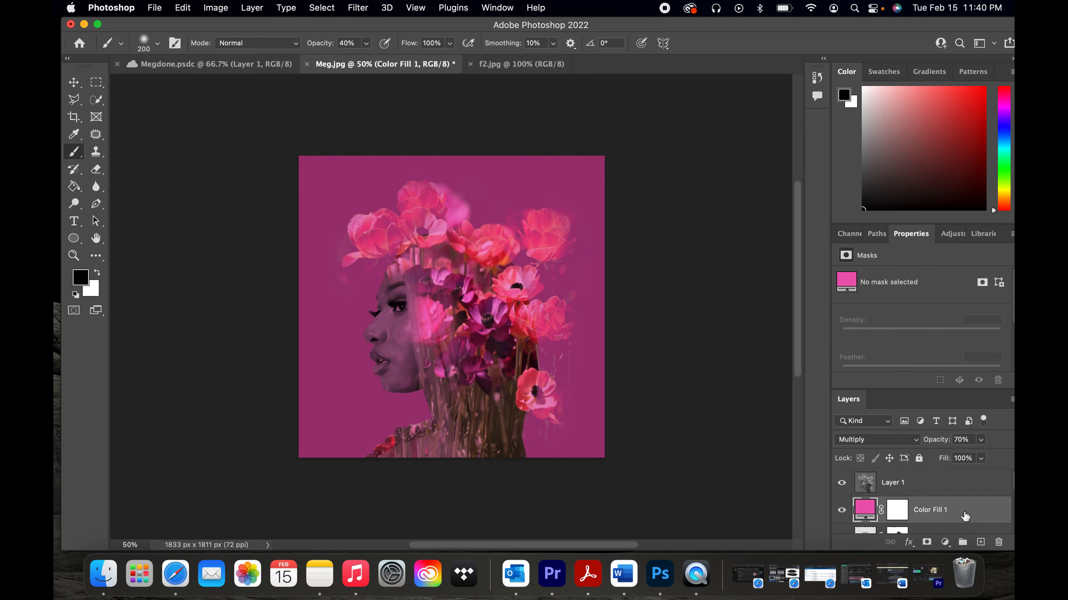
pyautogui.click(981, 439)
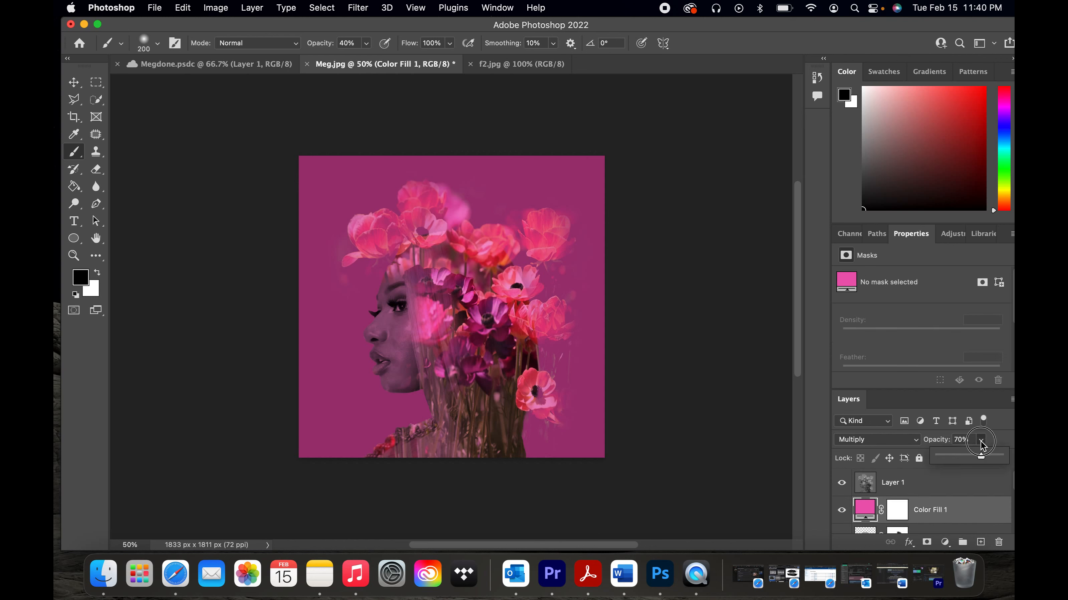
pyautogui.moveTo(981, 460); pyautogui.dragTo(952, 460)
pyautogui.click(960, 440)
pyautogui.write('20')
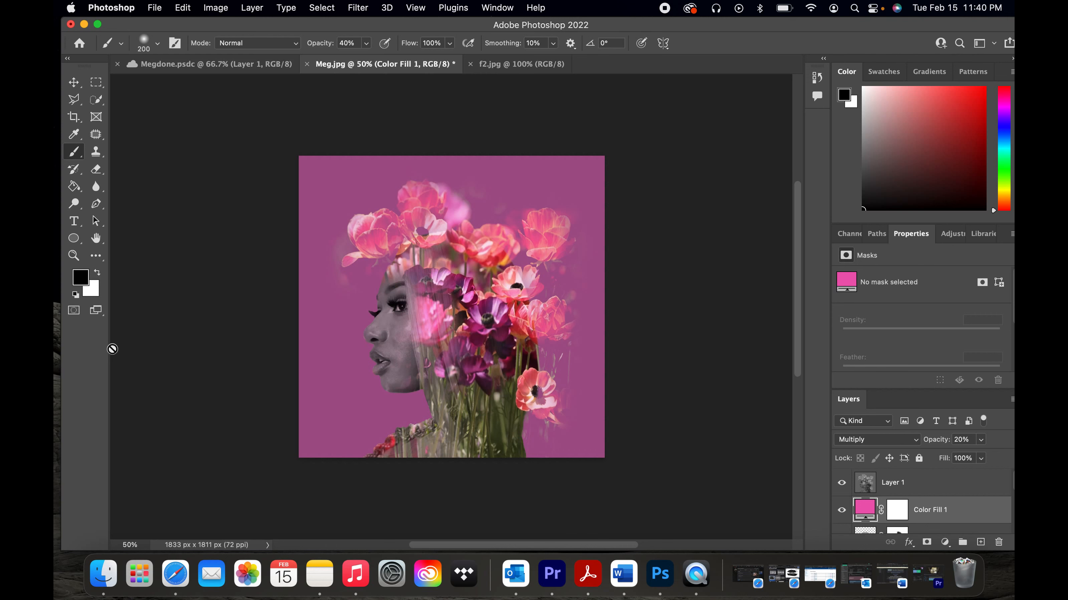
# - Open the original Meg photo from Finder in Preview to compare it with the composite, and return to Photoshop
pyautogui.click(101, 580)
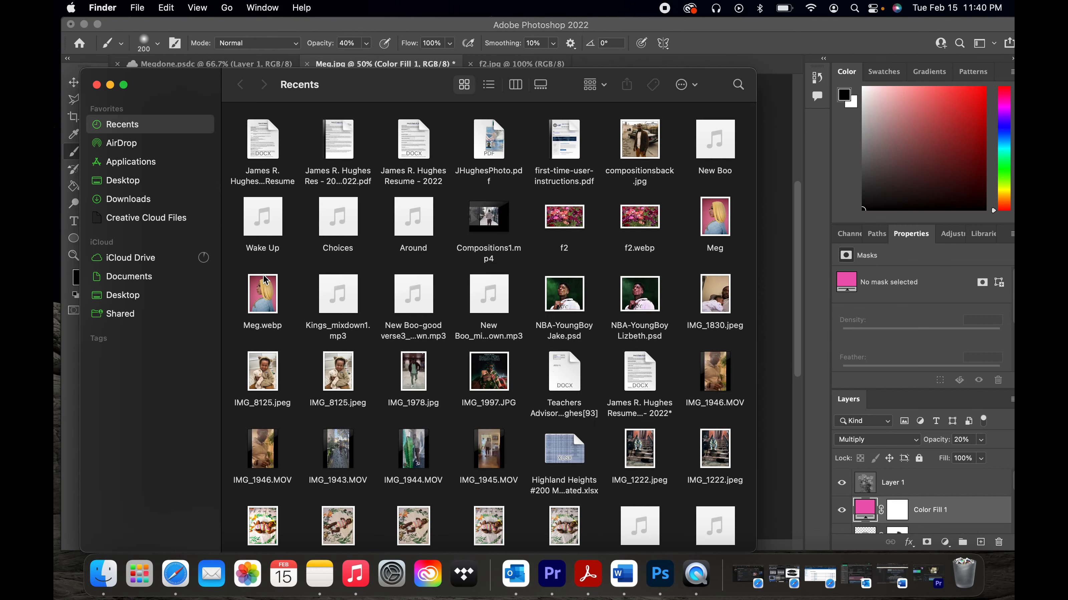
pyautogui.click(719, 217)
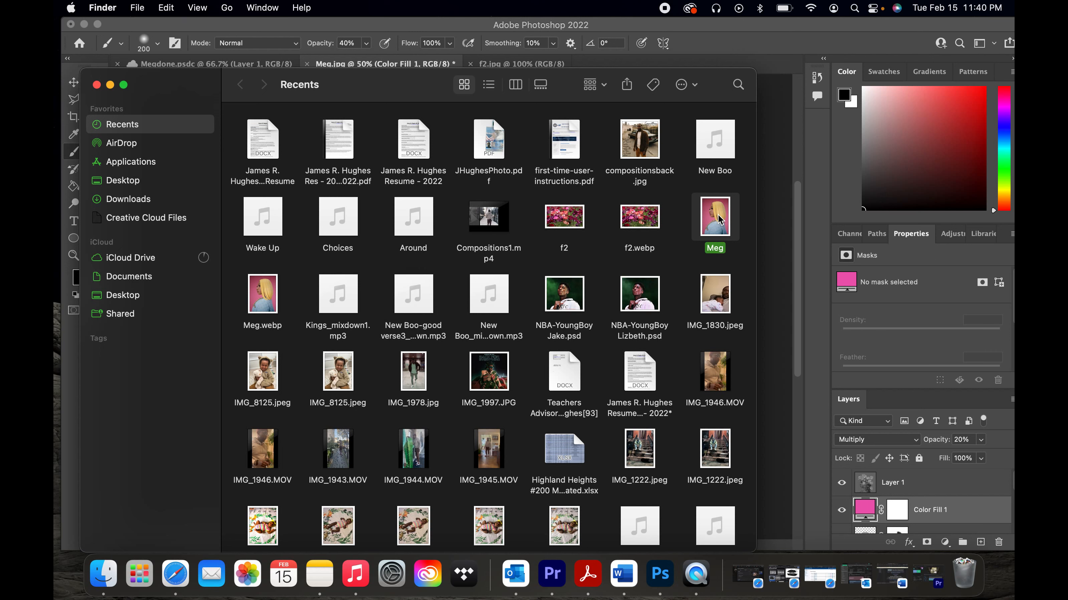
pyautogui.press('space')
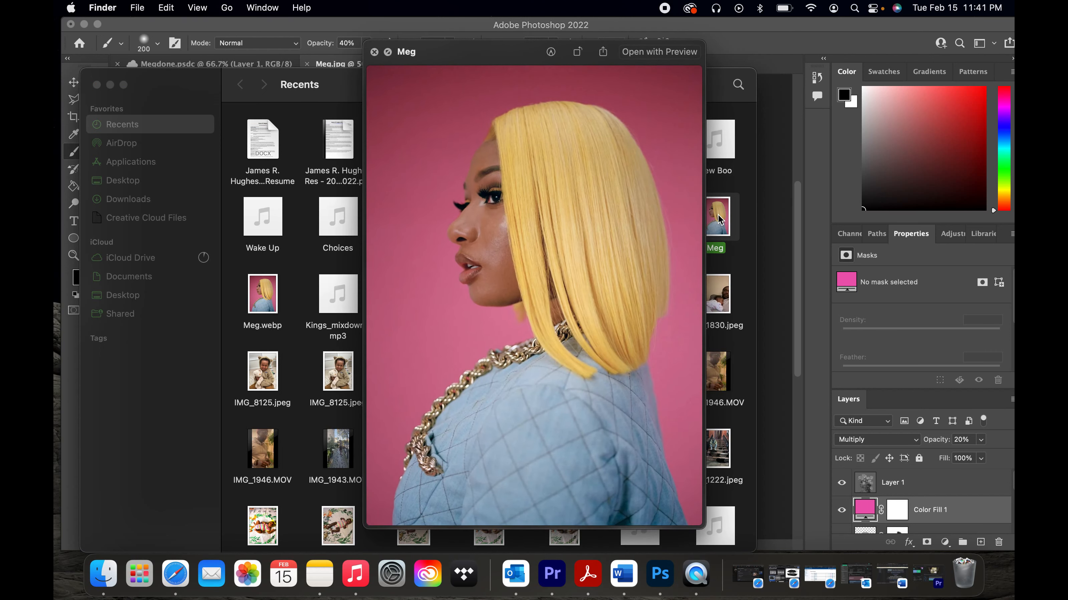
pyautogui.doubleClick(715, 209)
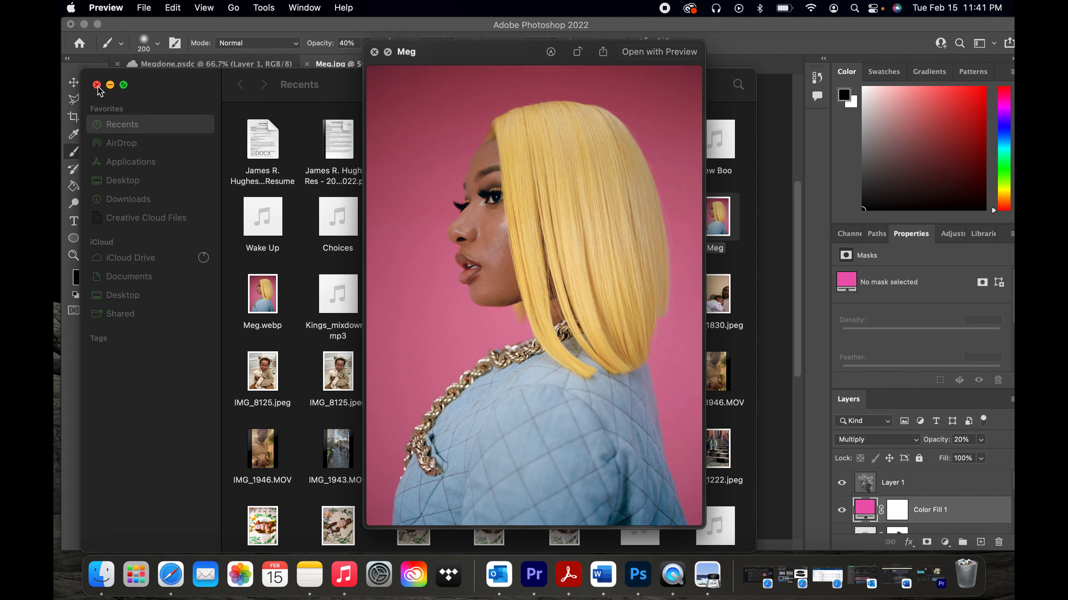
pyautogui.click(97, 86)
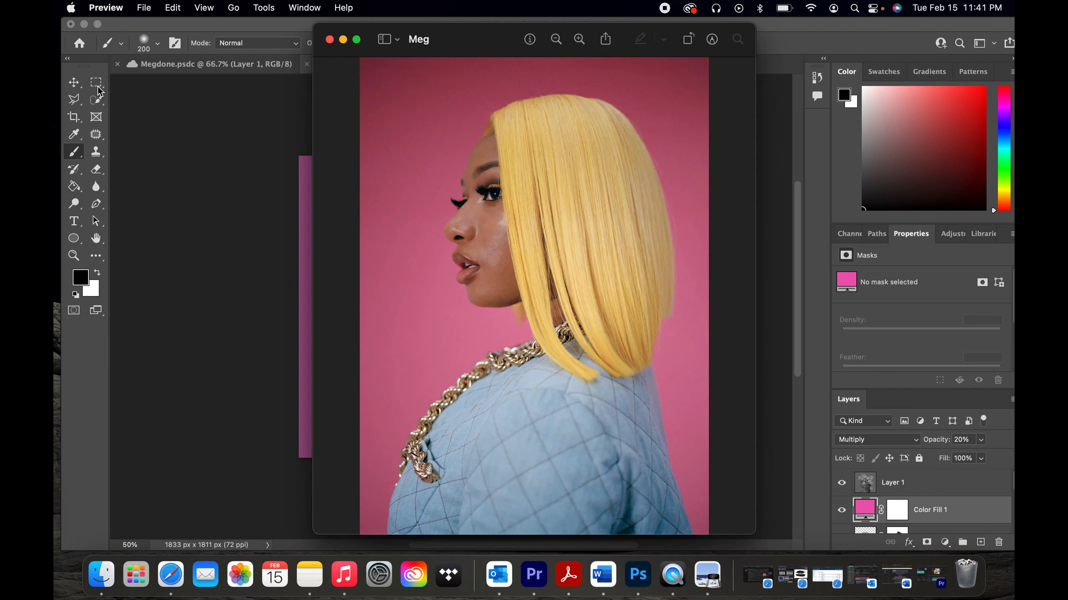
pyautogui.moveTo(487, 42); pyautogui.dragTo(193, 62)
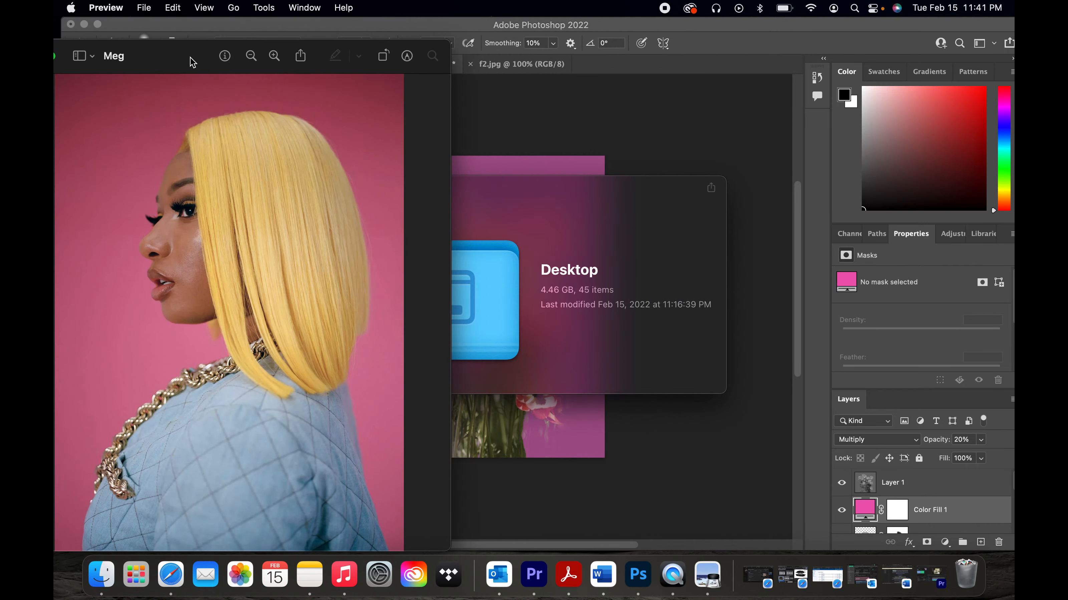
pyautogui.click(650, 112)
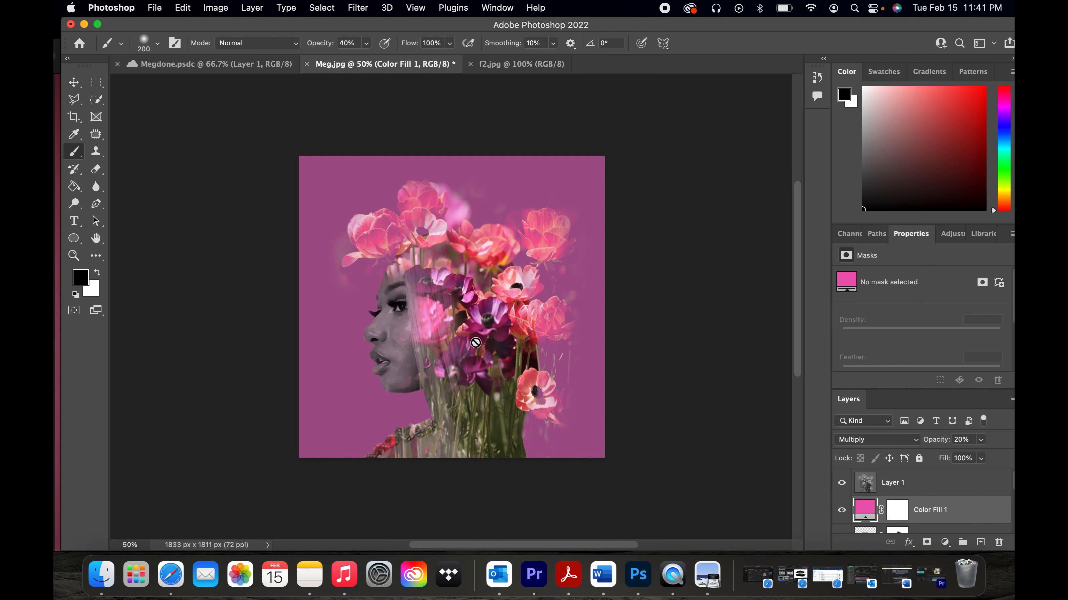
pyautogui.click(157, 5)
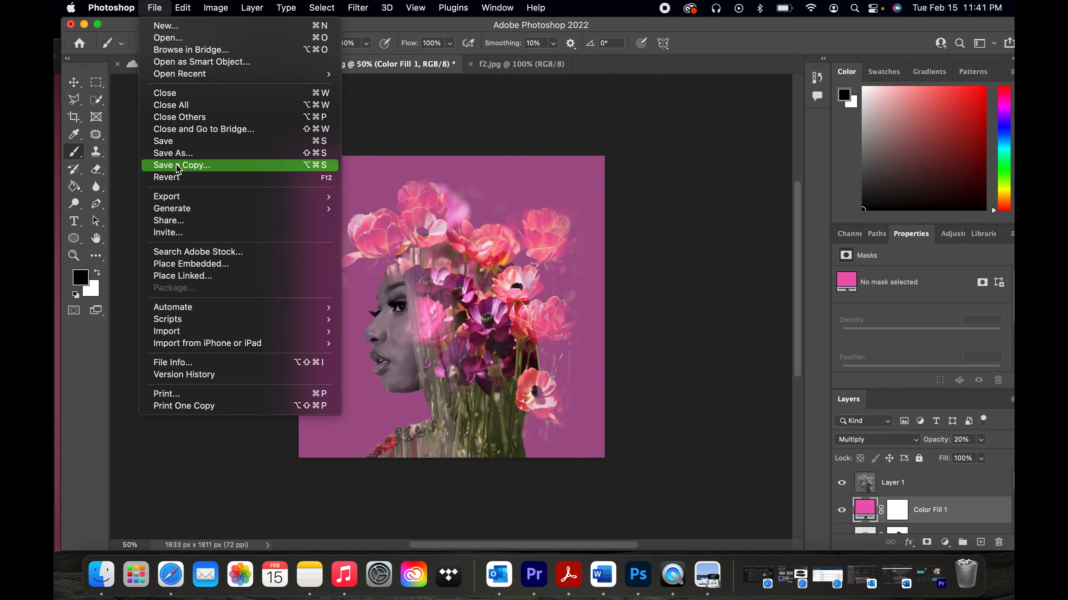
pyautogui.click(201, 166)
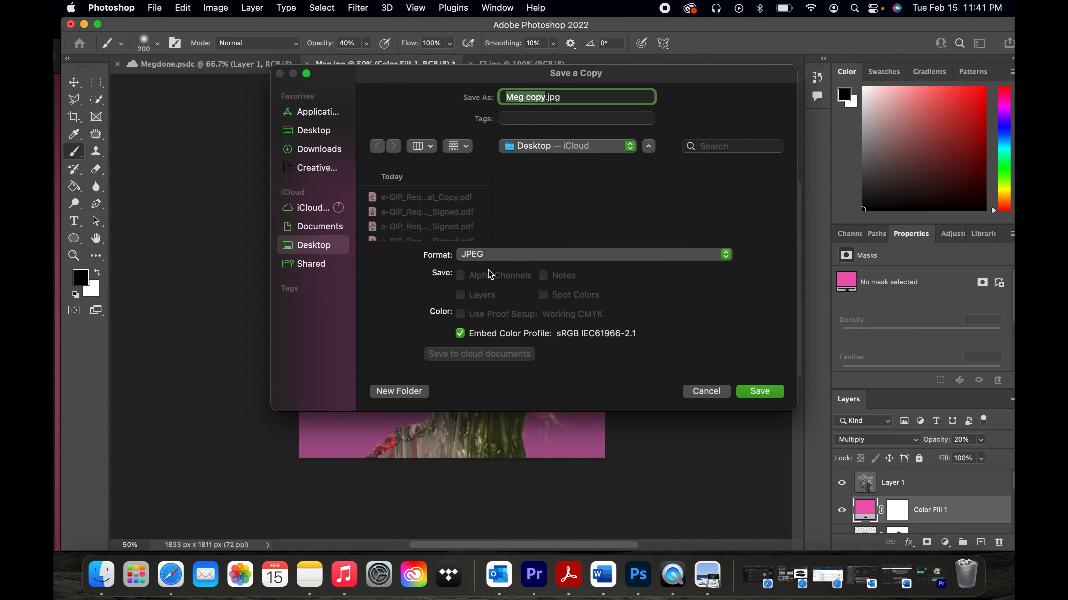
pyautogui.click(538, 98)
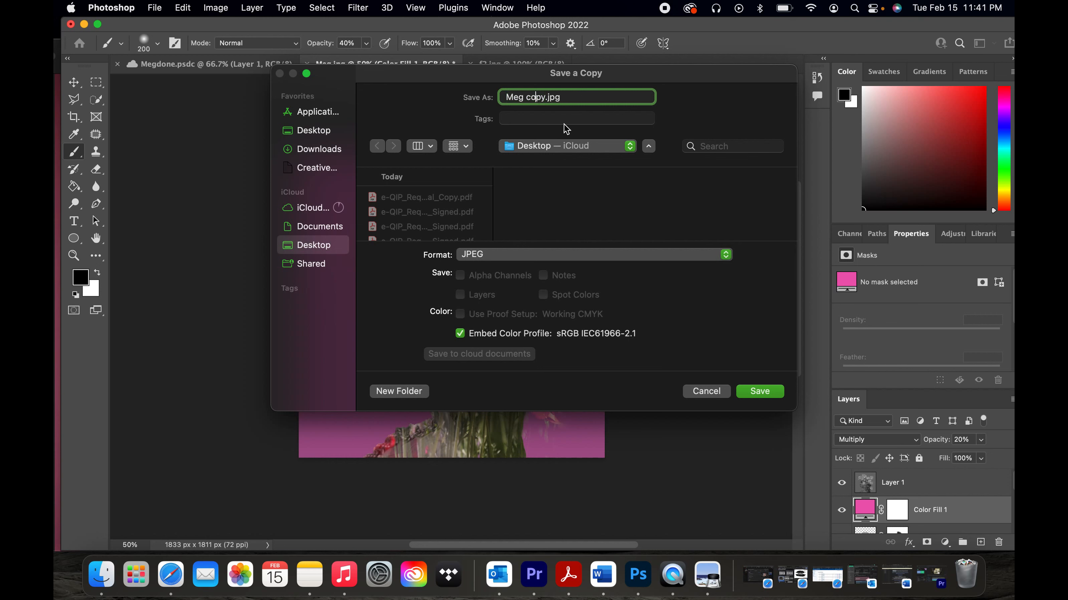
pyautogui.press('BackSpace')
pyautogui.press('BackSpace')
pyautogui.press('BackSpace')
pyautogui.press('BackSpace')
pyautogui.write('James')
pyautogui.click(714, 394)
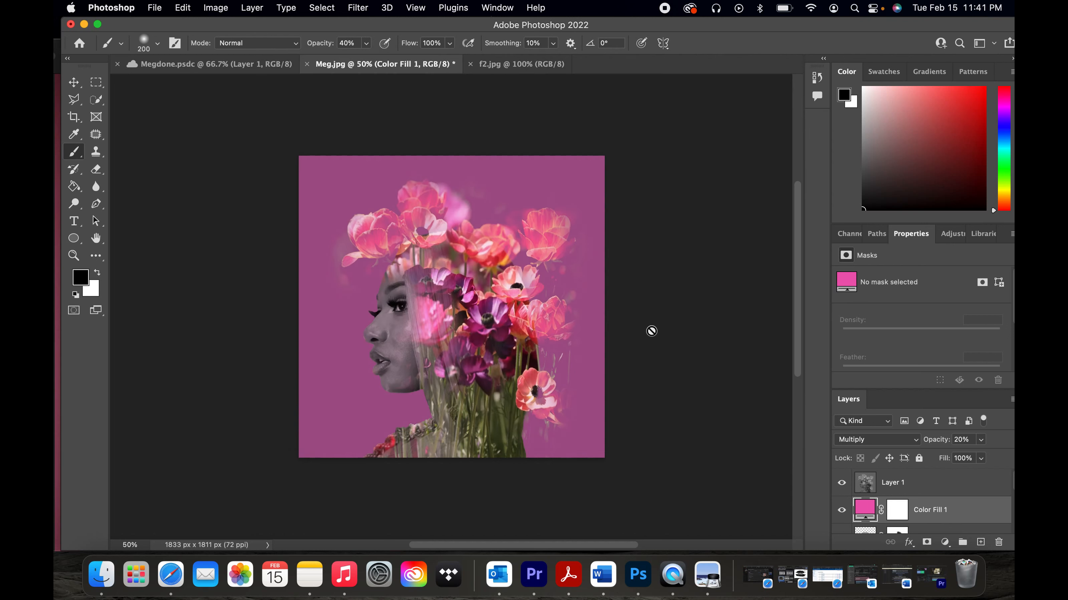